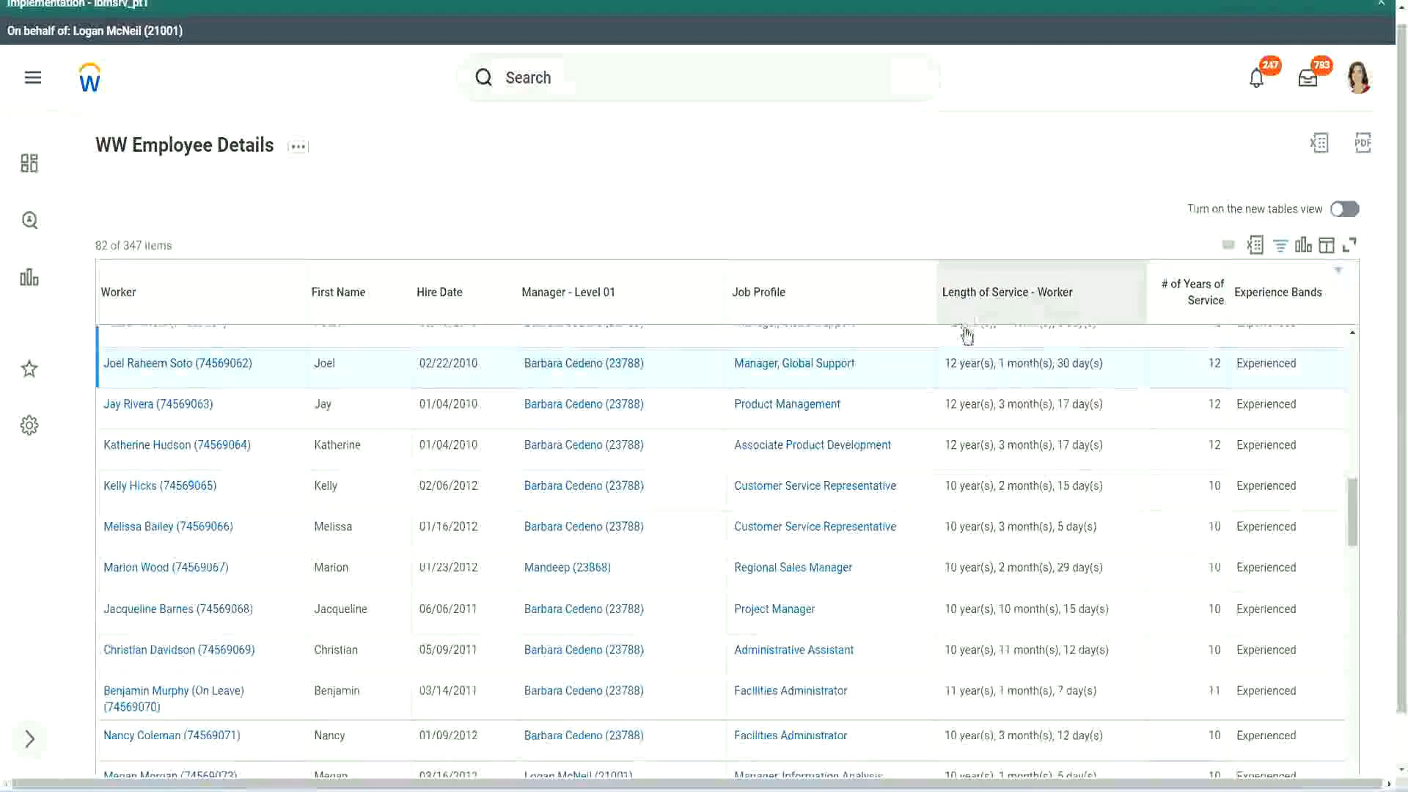
- Compare Length of Service with # of Years of Service in the Manager, Global Support row and the Administrative Assistant row hired 05/09/2011
{"action": "left_click_drag", "start_coordinate": [952, 364], "coordinate": [945, 364]}
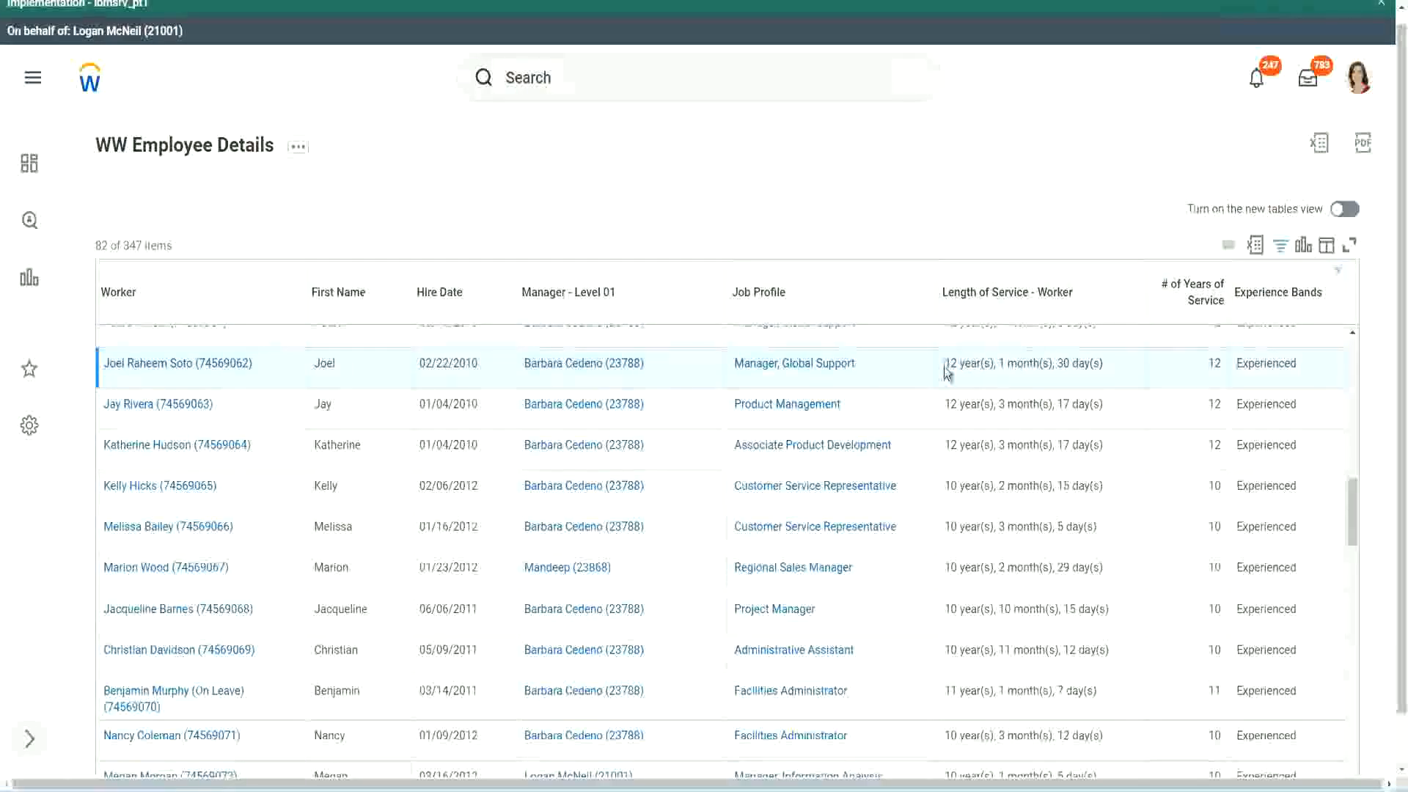
{"action": "left_click", "coordinate": [993, 361]}
{"action": "left_click_drag", "start_coordinate": [943, 365], "coordinate": [1079, 364]}
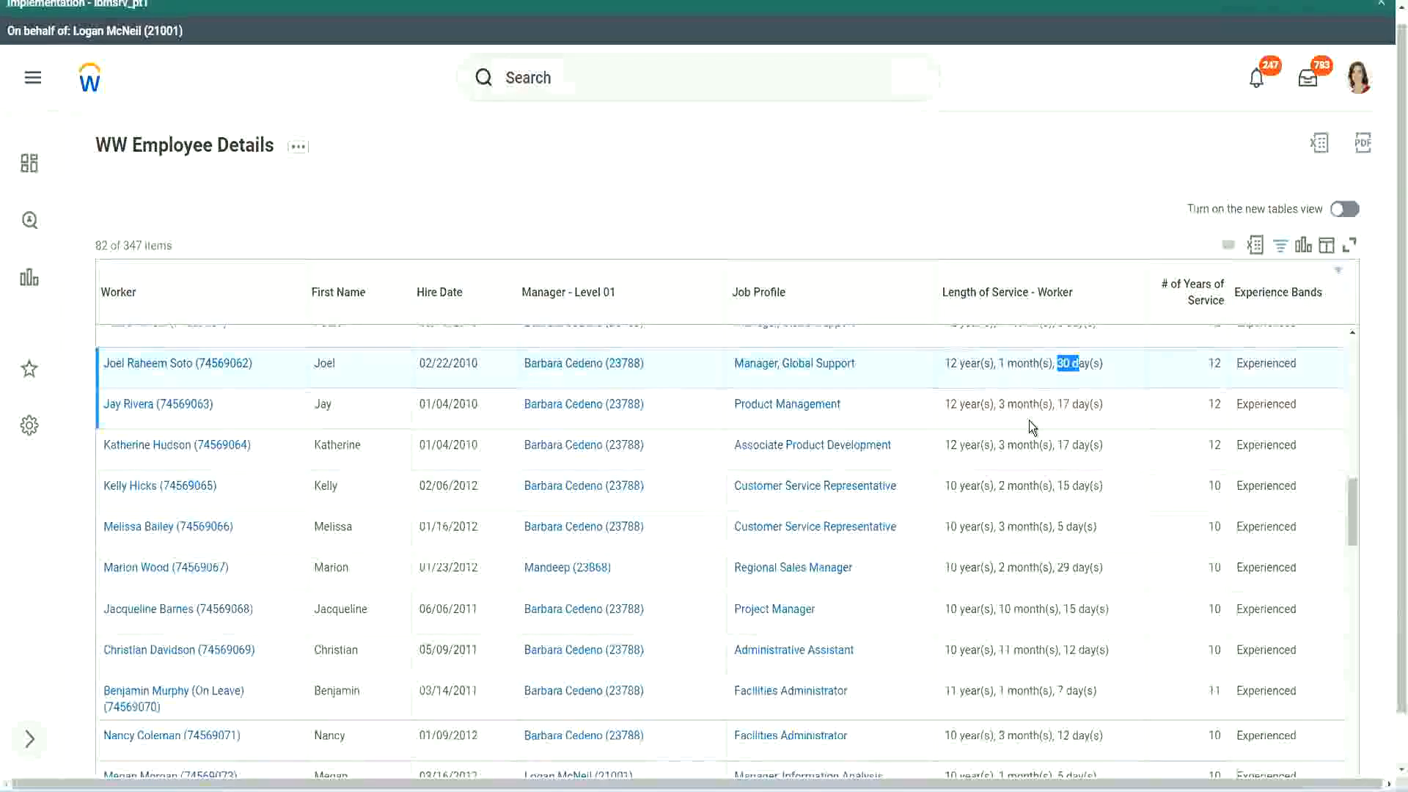
{"action": "double_click", "coordinate": [1218, 362]}
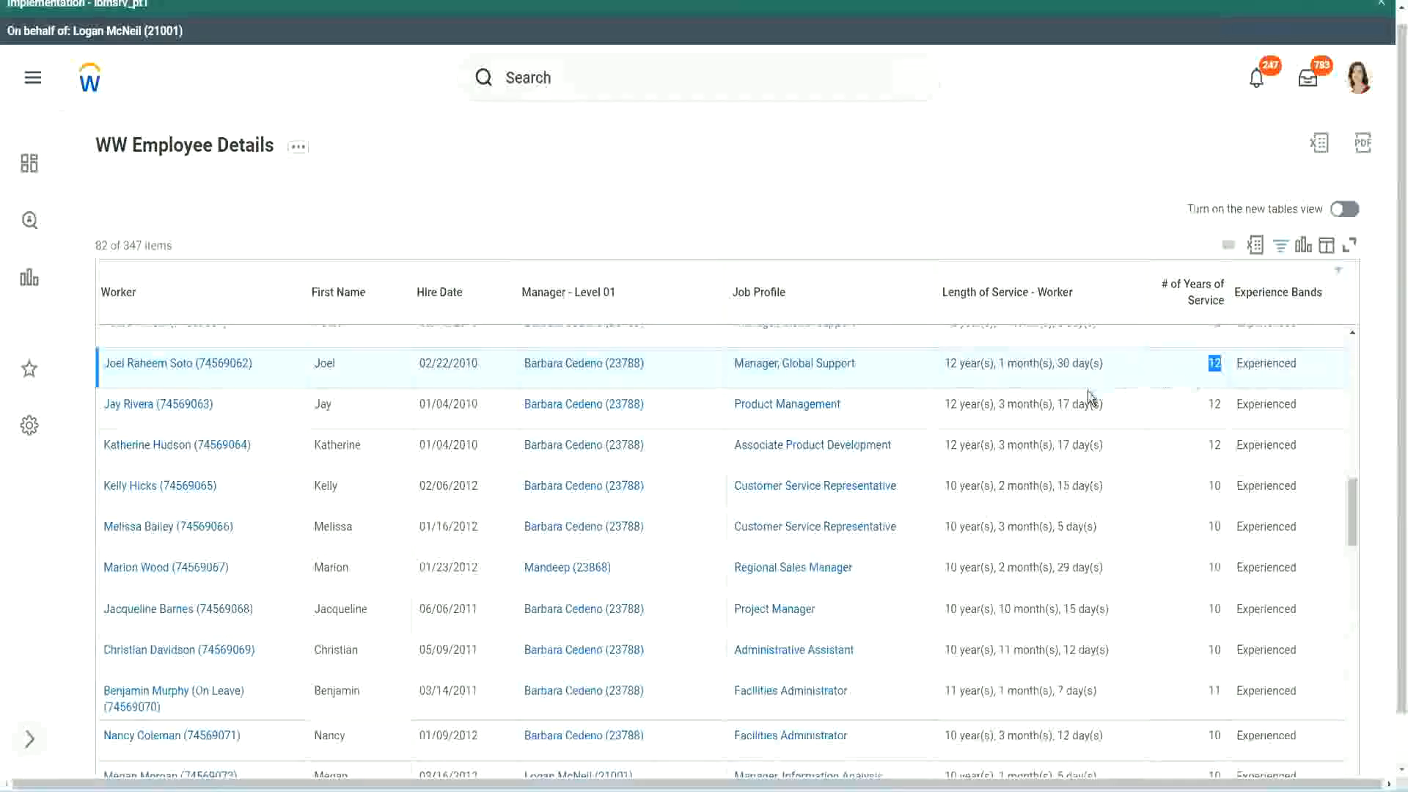
{"action": "left_click", "coordinate": [964, 650]}
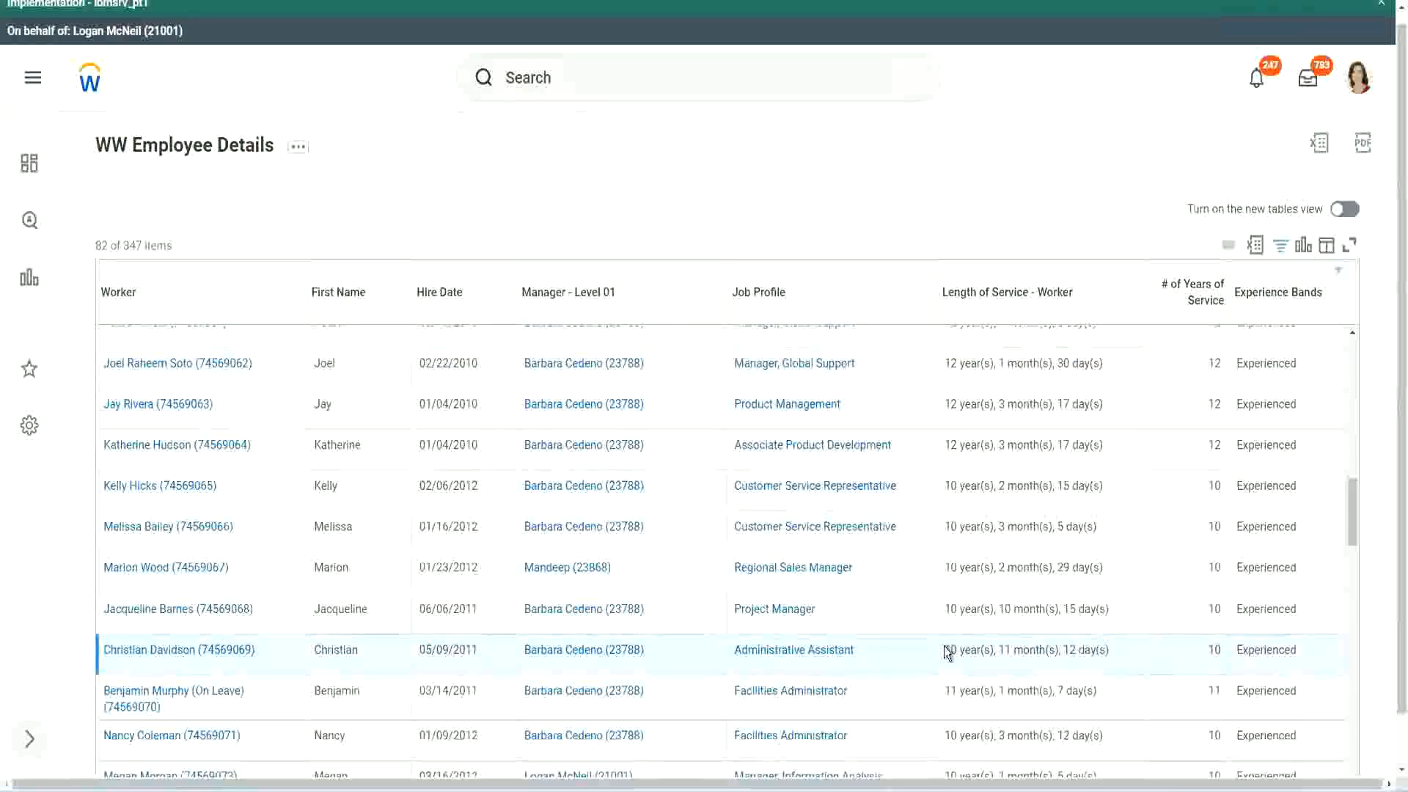
{"action": "double_click", "coordinate": [1001, 649]}
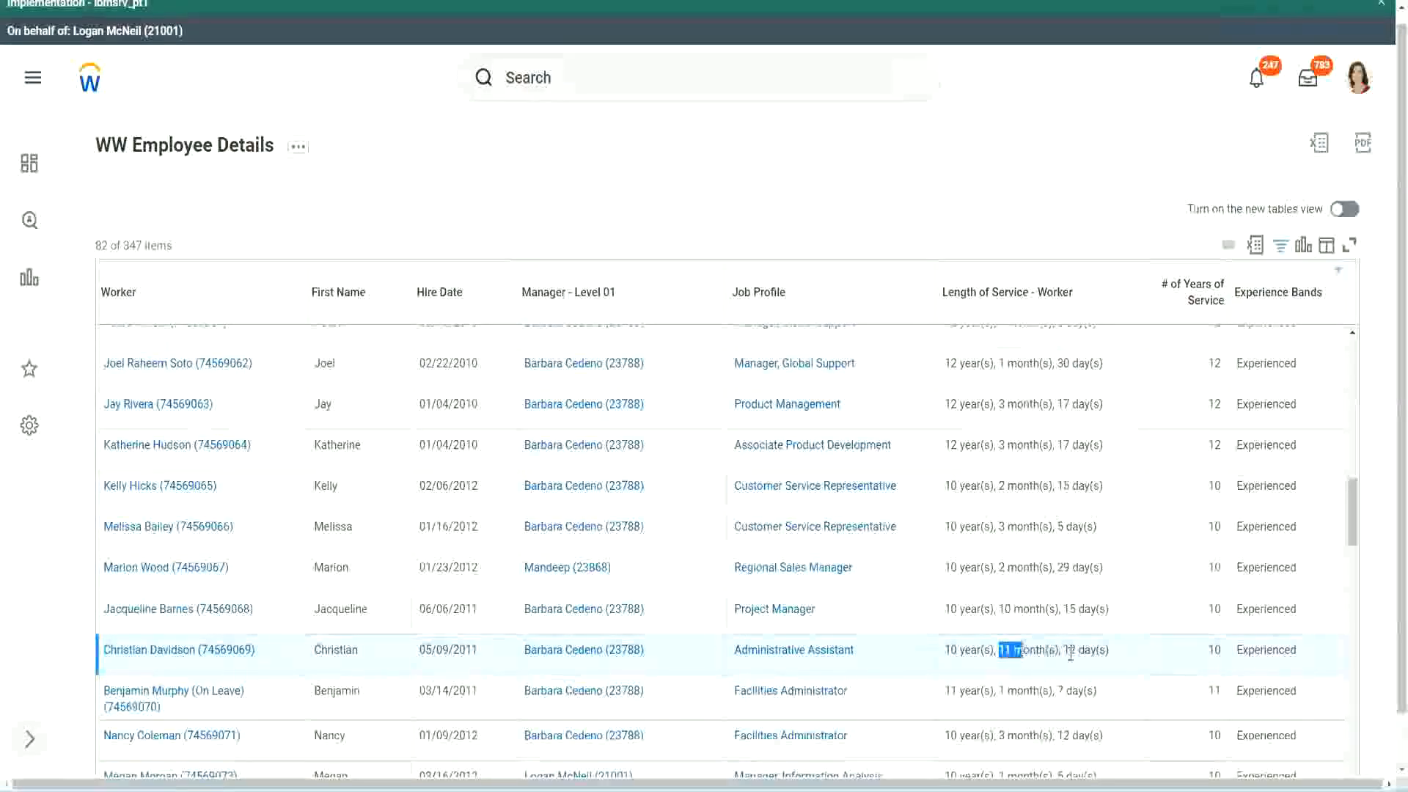
{"action": "left_click_drag", "start_coordinate": [1067, 649], "coordinate": [1090, 650]}
{"action": "left_click", "coordinate": [1092, 650]}
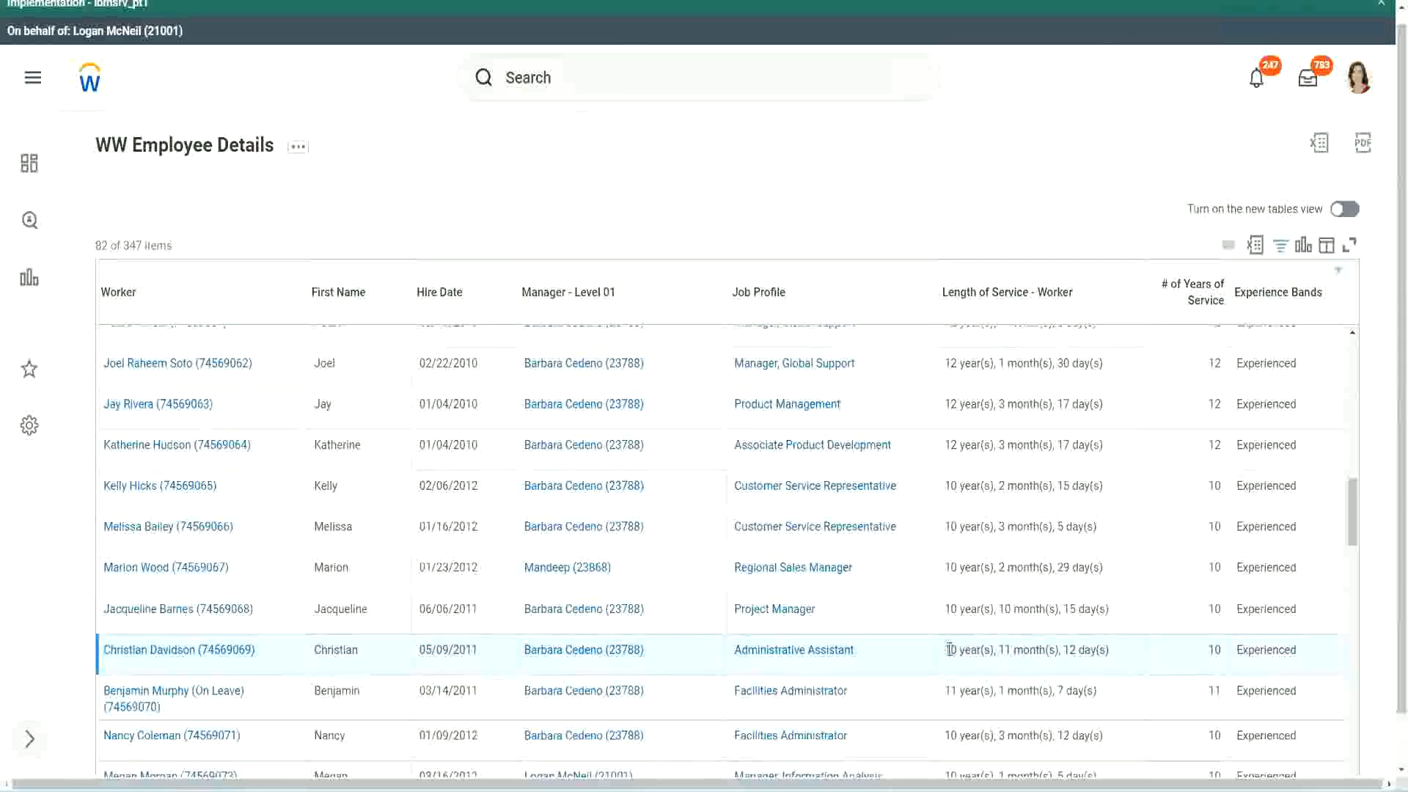
{"action": "double_click", "coordinate": [1214, 649]}
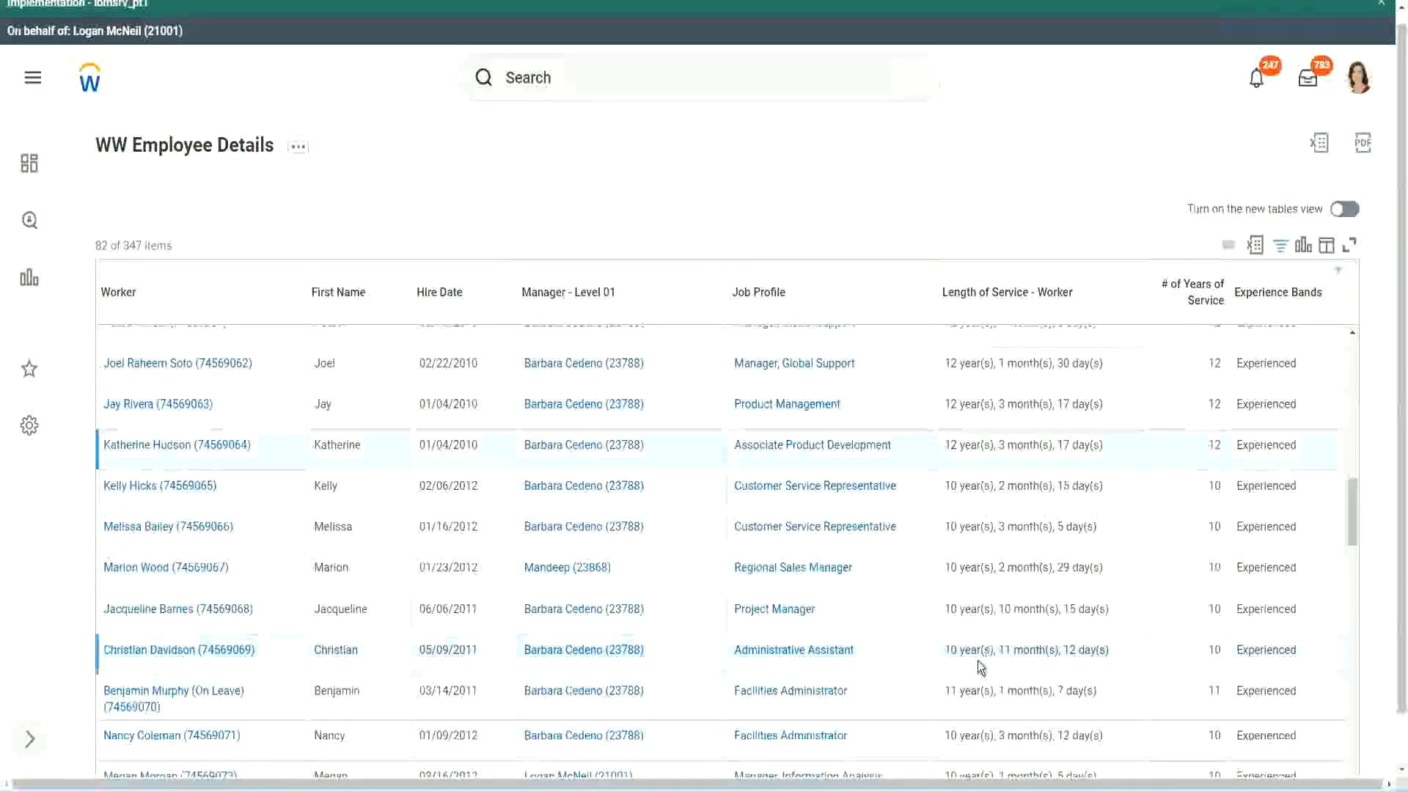
{"action": "double_click", "coordinate": [951, 649]}
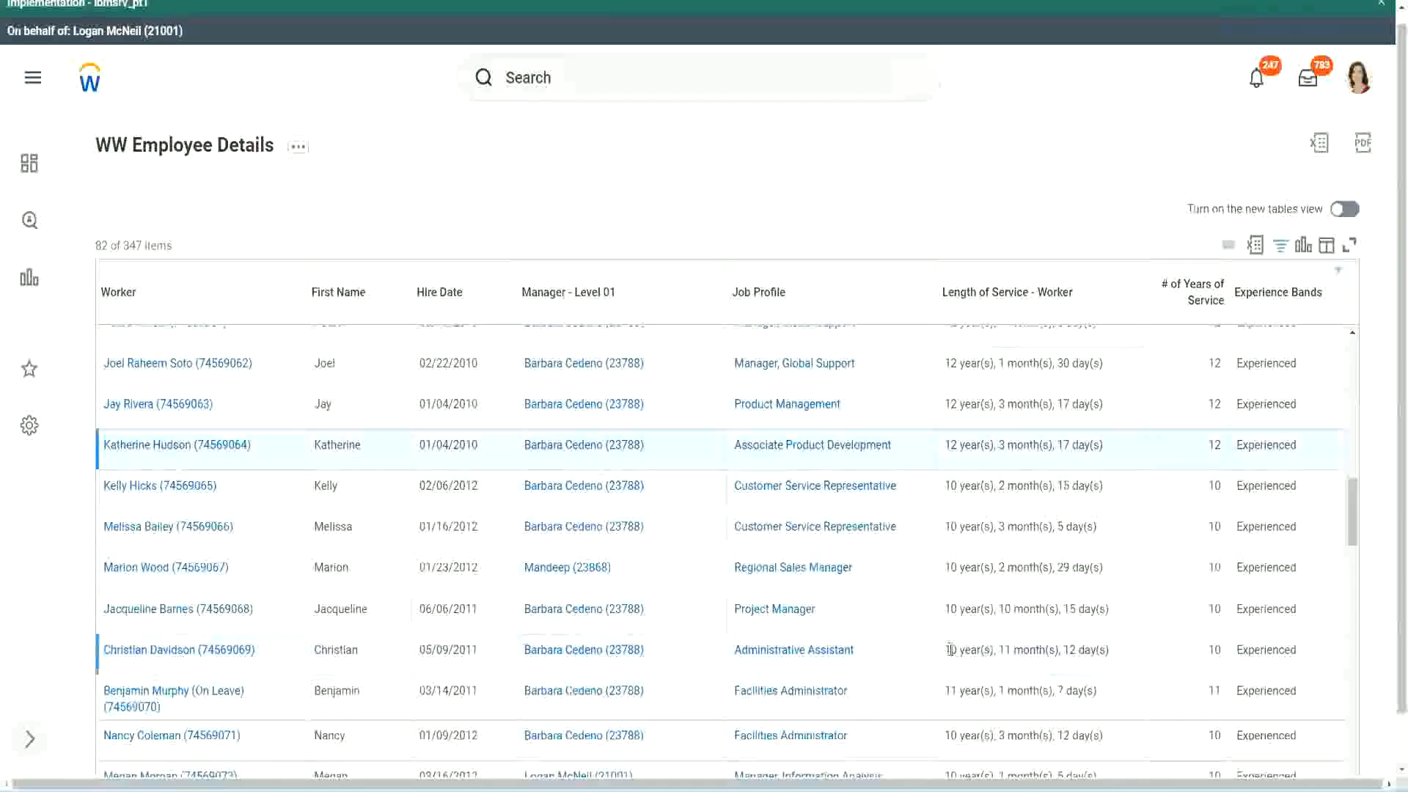
{"action": "left_click", "coordinate": [1063, 645]}
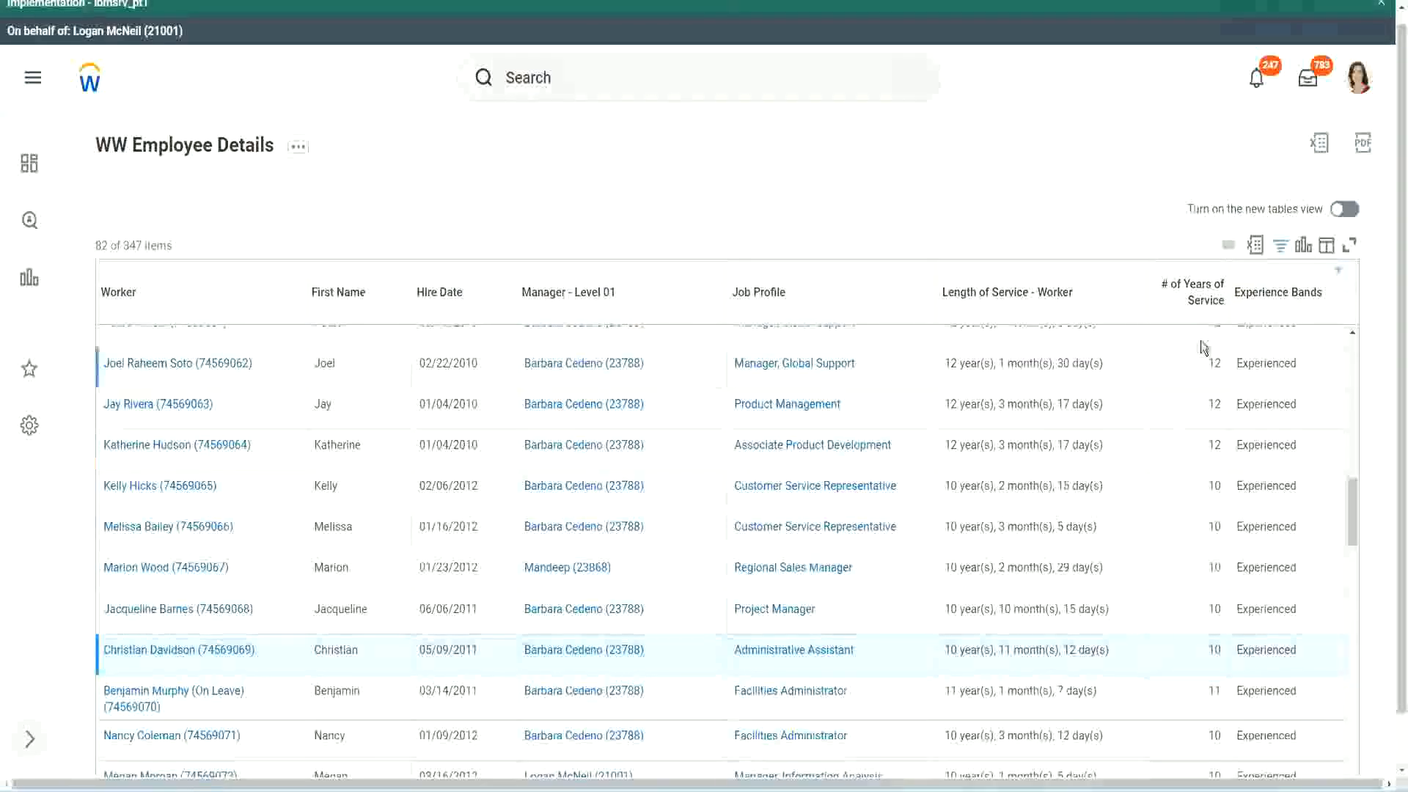
- Recheck the years of service in those two rows and examine the Project Manager row's length of service in months and days
{"action": "double_click", "coordinate": [1217, 364]}
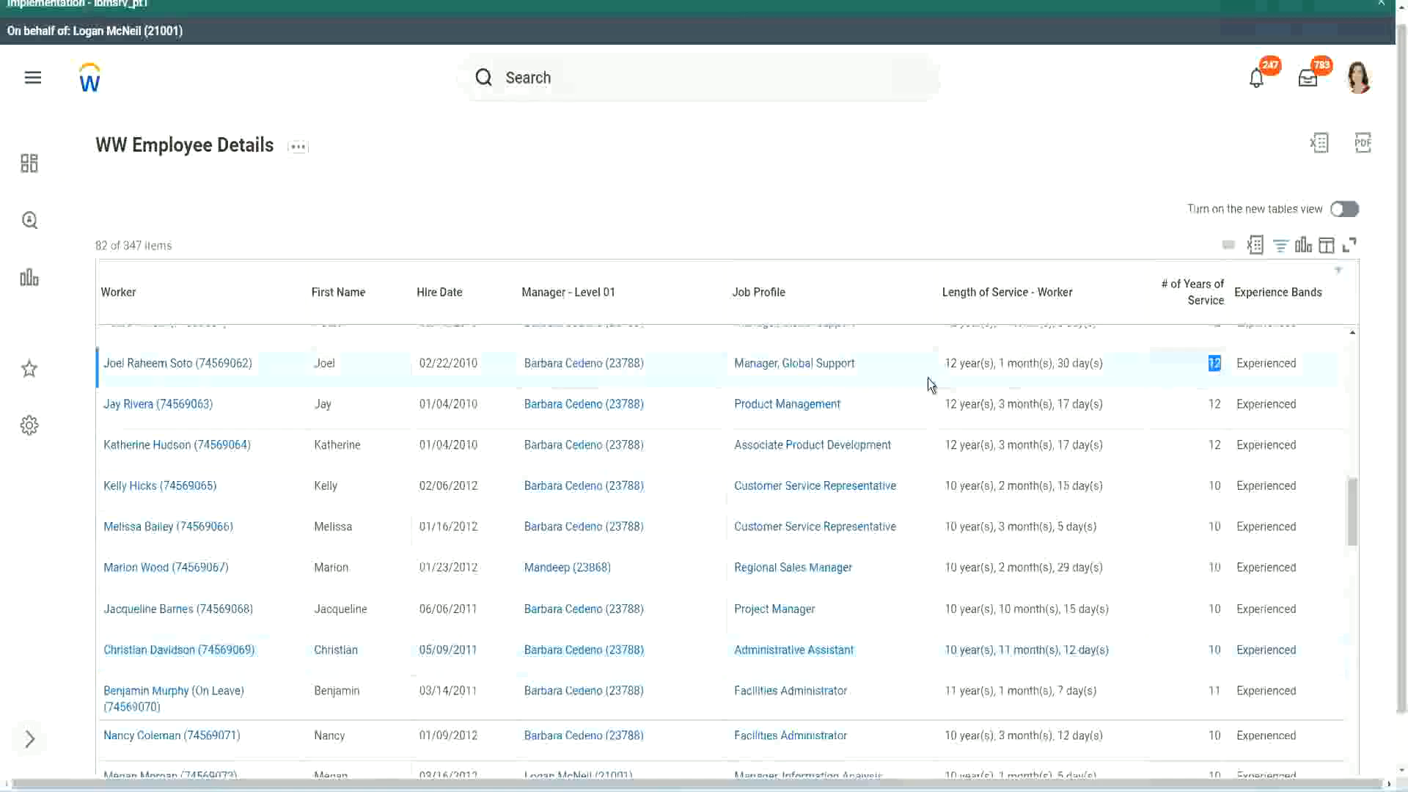
{"action": "left_click_drag", "start_coordinate": [946, 369], "coordinate": [1121, 357]}
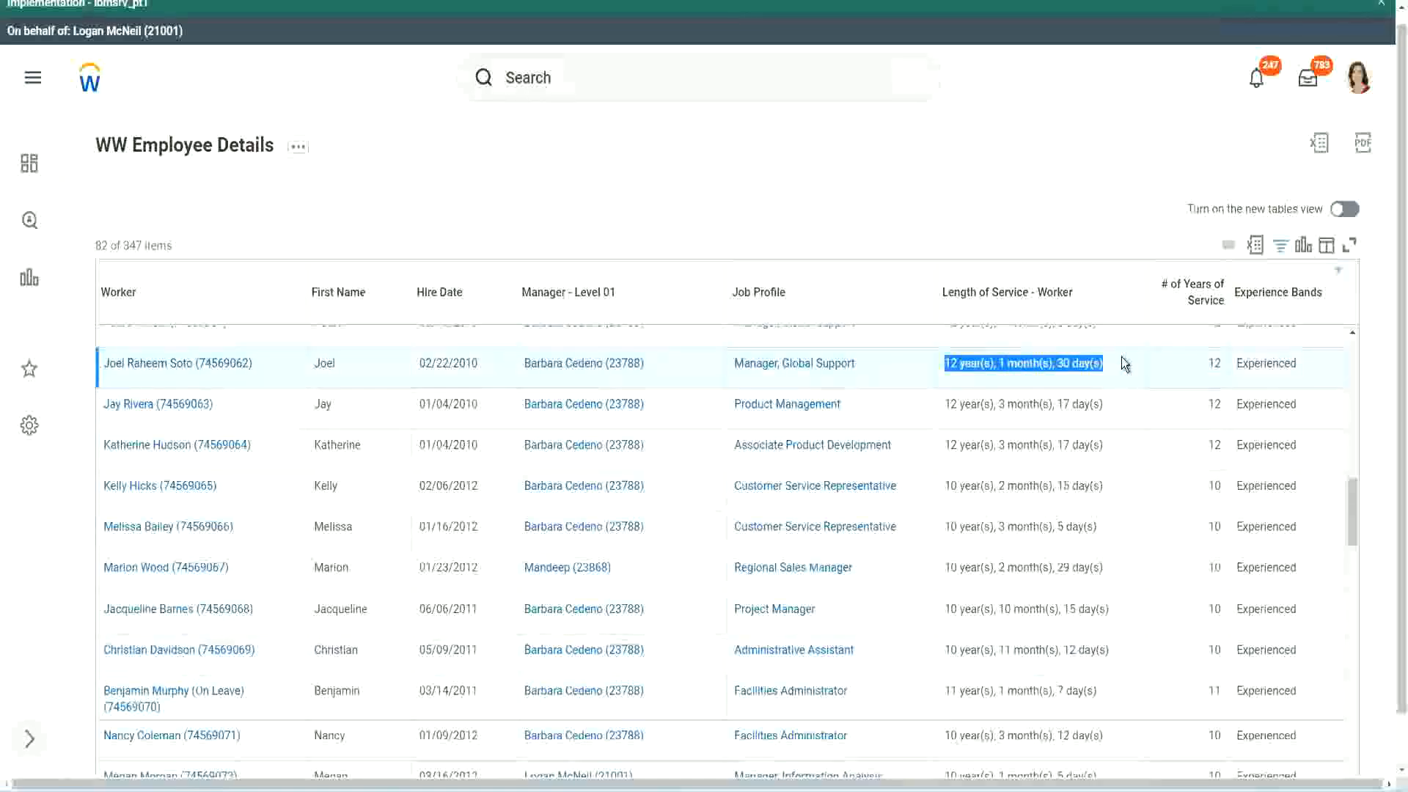
{"action": "left_click", "coordinate": [1092, 649]}
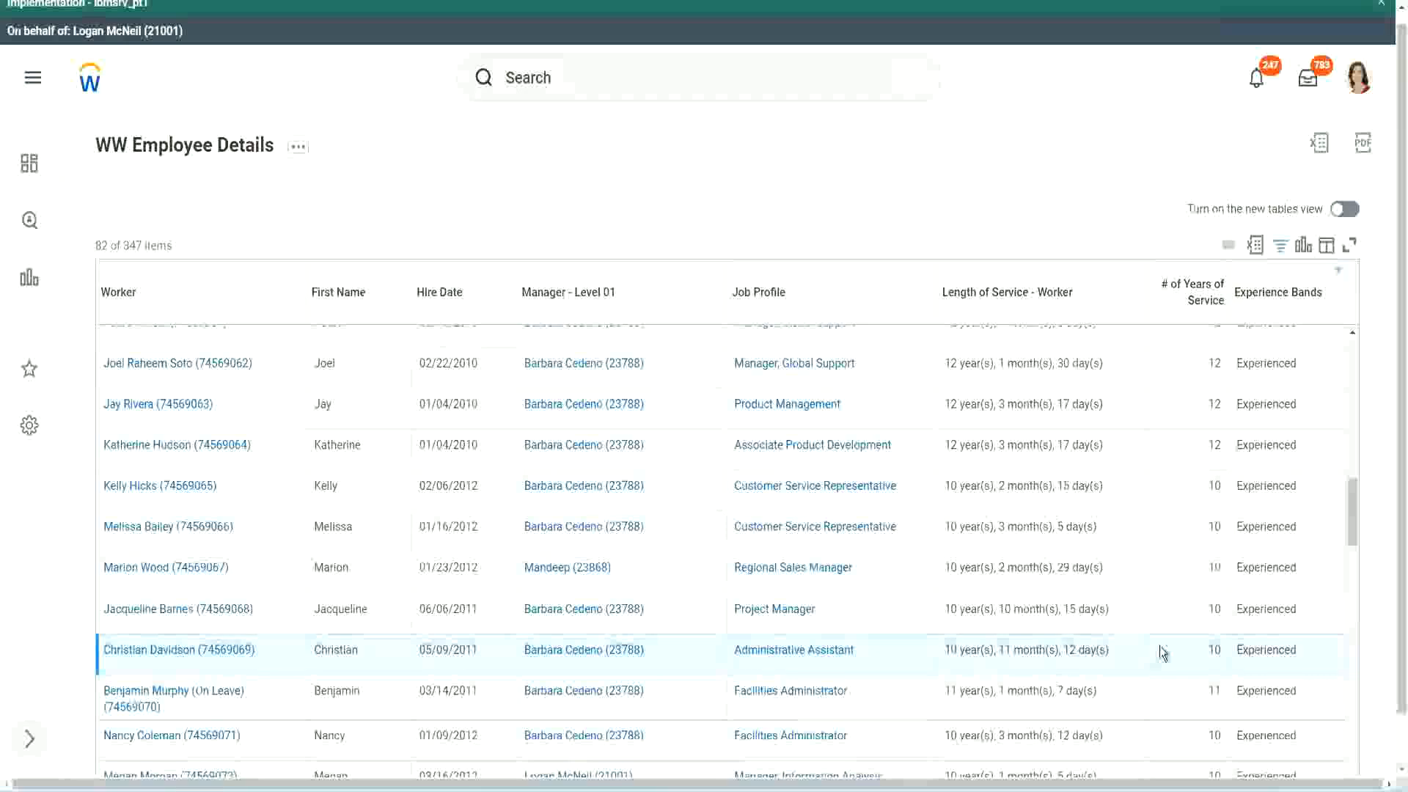
{"action": "double_click", "coordinate": [1215, 648]}
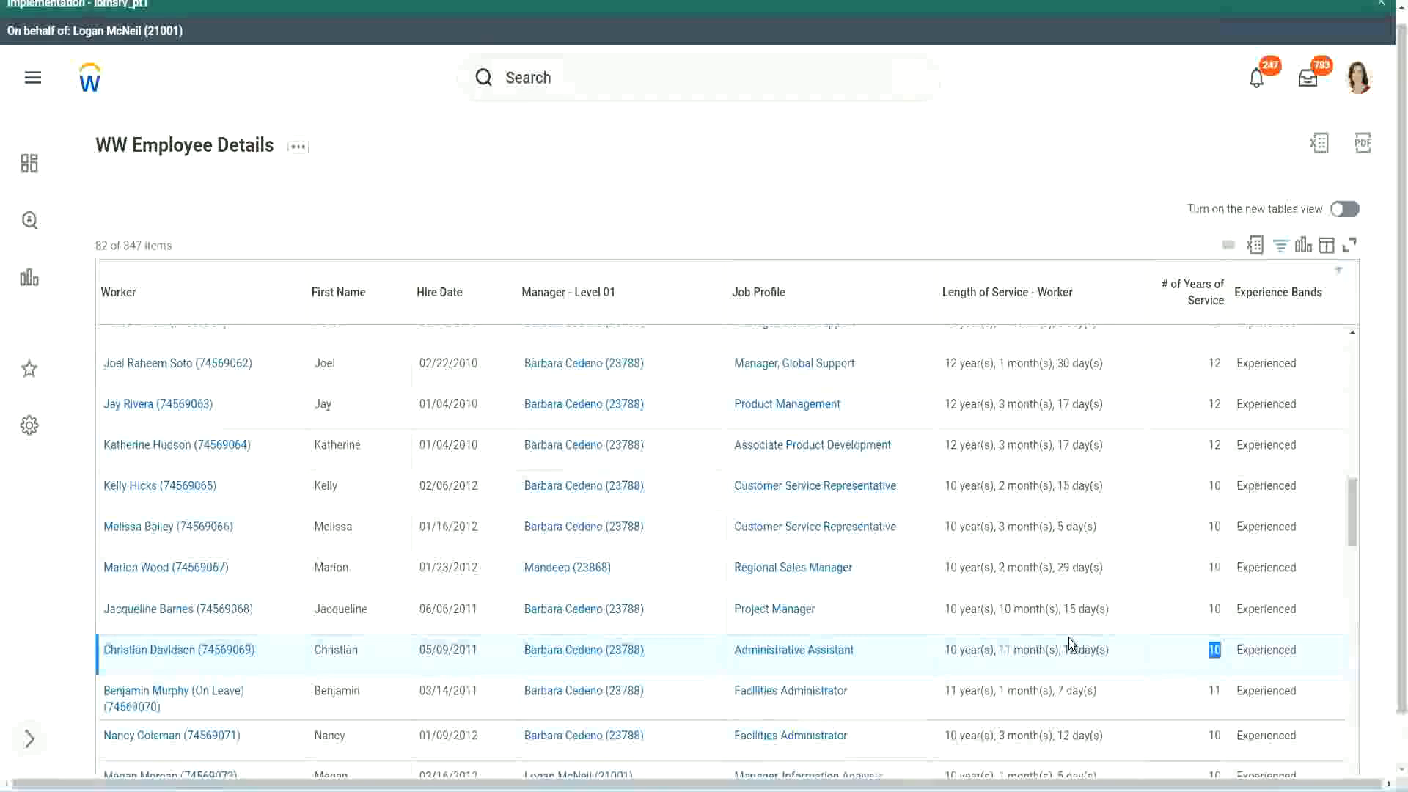
{"action": "left_click", "coordinate": [1163, 654]}
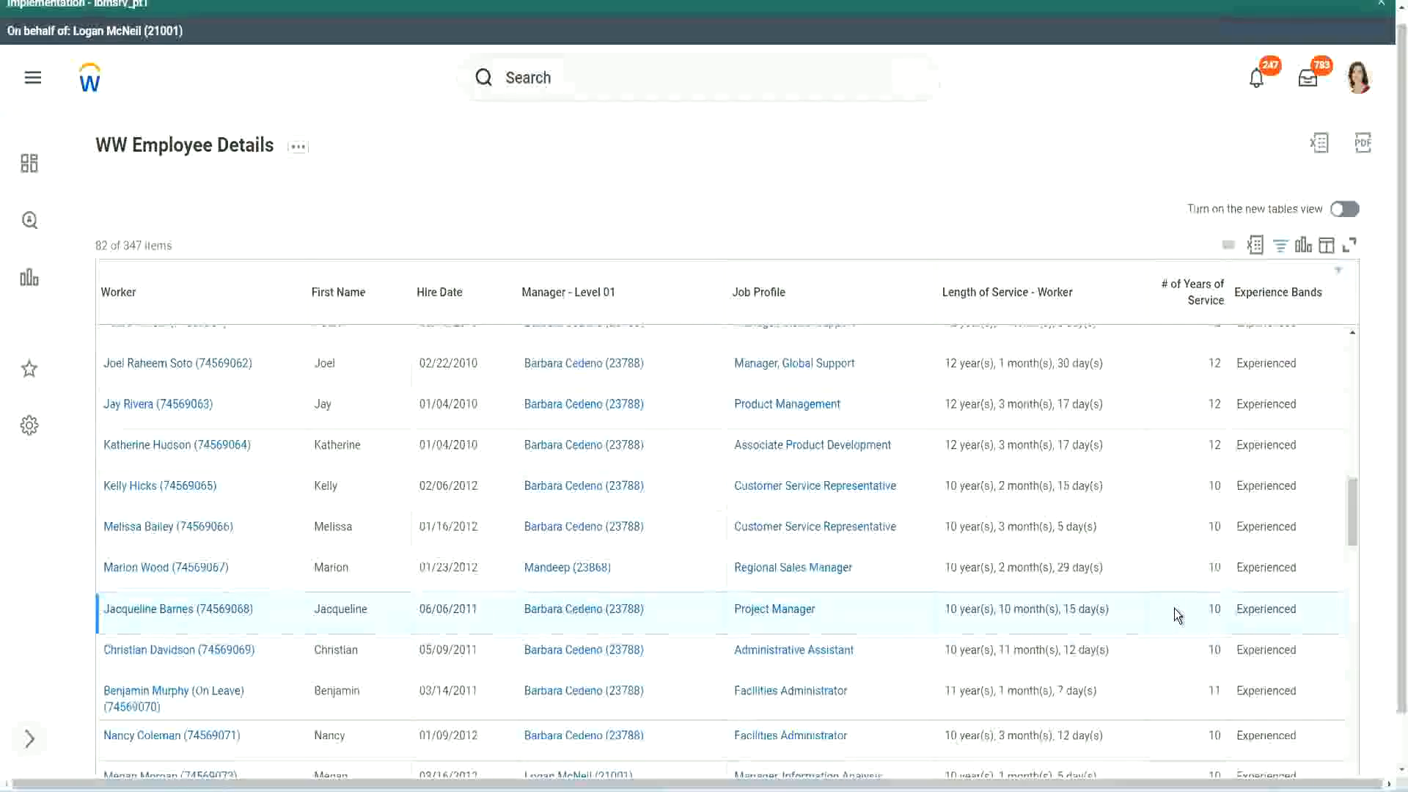
{"action": "double_click", "coordinate": [1213, 606]}
{"action": "left_click", "coordinate": [1074, 614]}
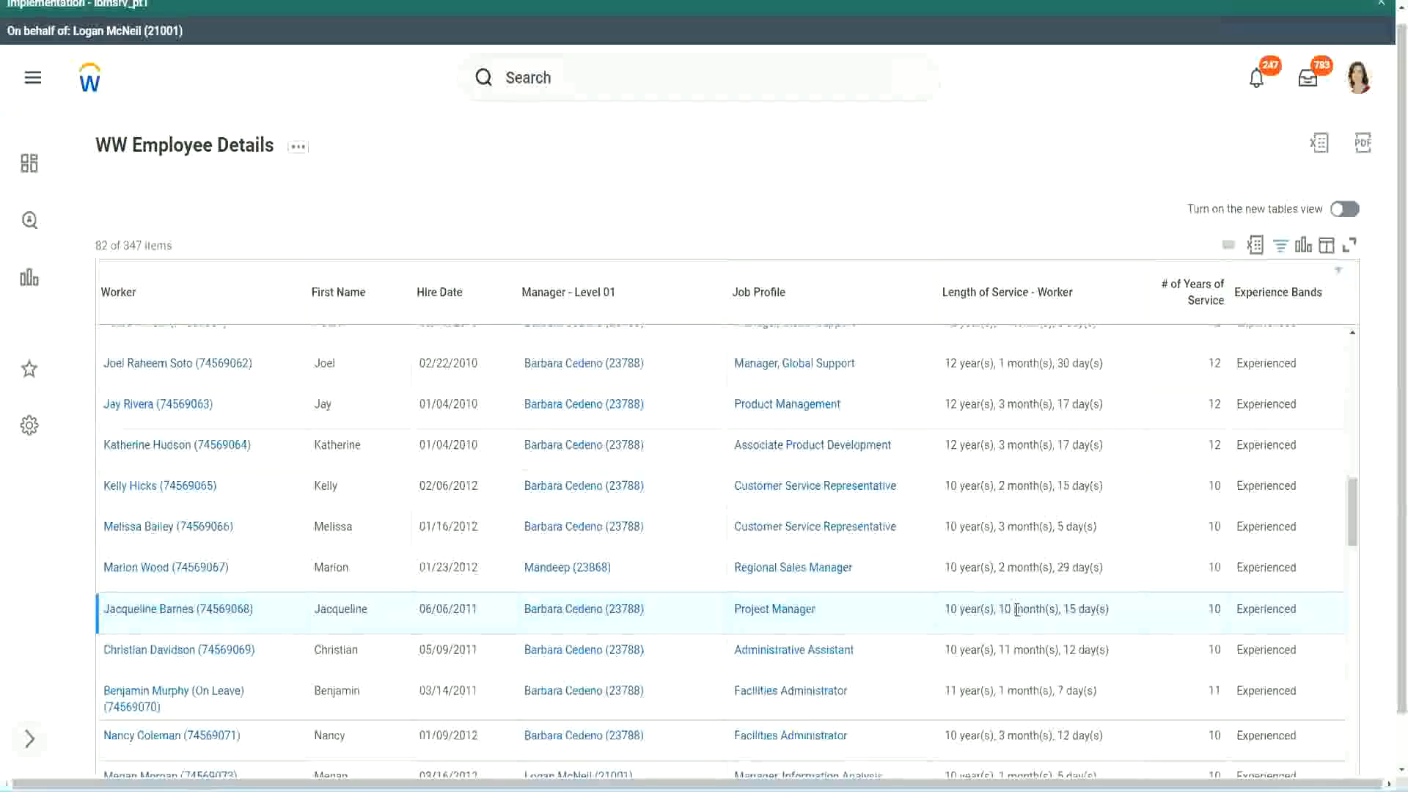
{"action": "double_click", "coordinate": [1004, 609]}
{"action": "left_click", "coordinate": [1051, 610]}
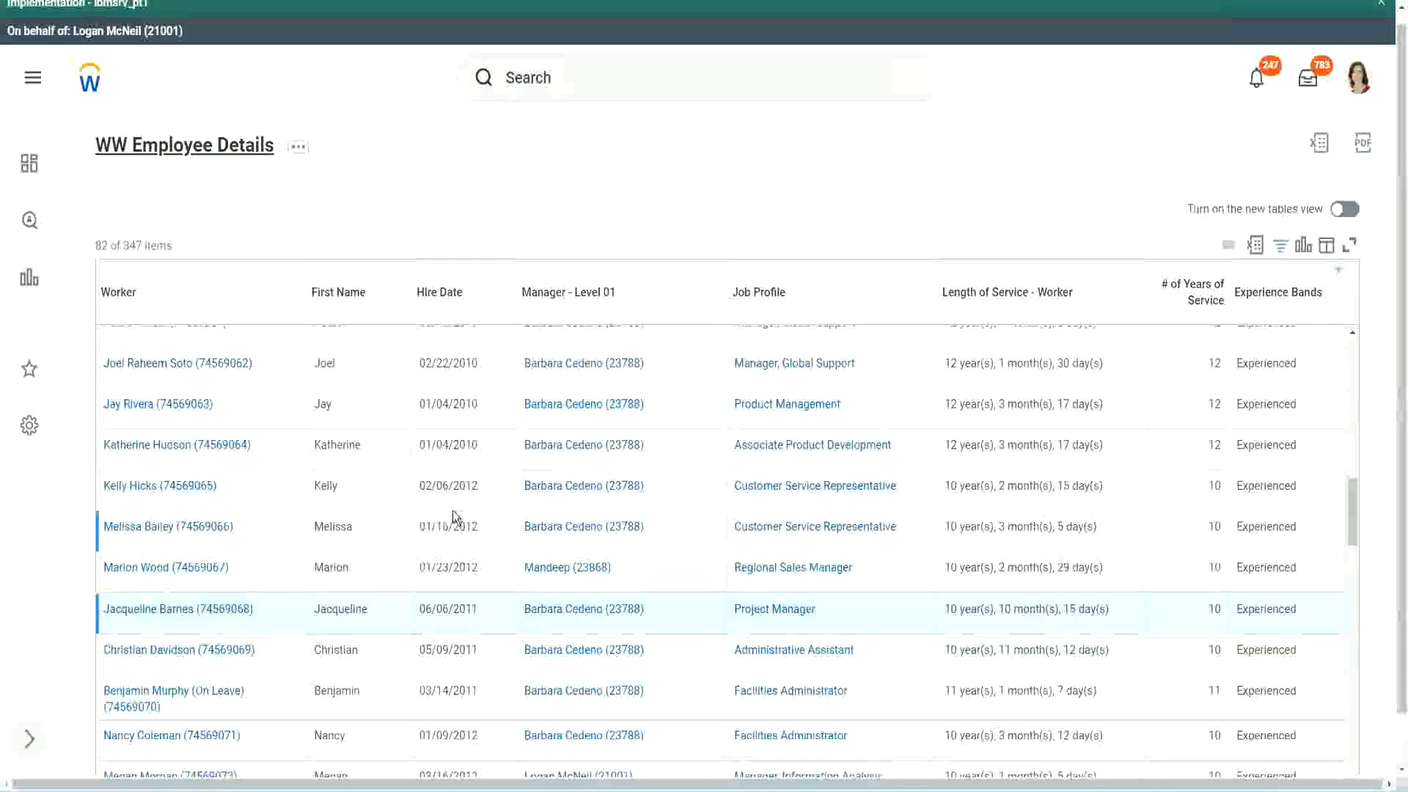
- Open the report's Experience Bands calculated field in a new tab and review its conditions and return values
{"action": "scroll", "coordinate": [454, 513], "scroll_direction": "down", "scroll_amount": 4}
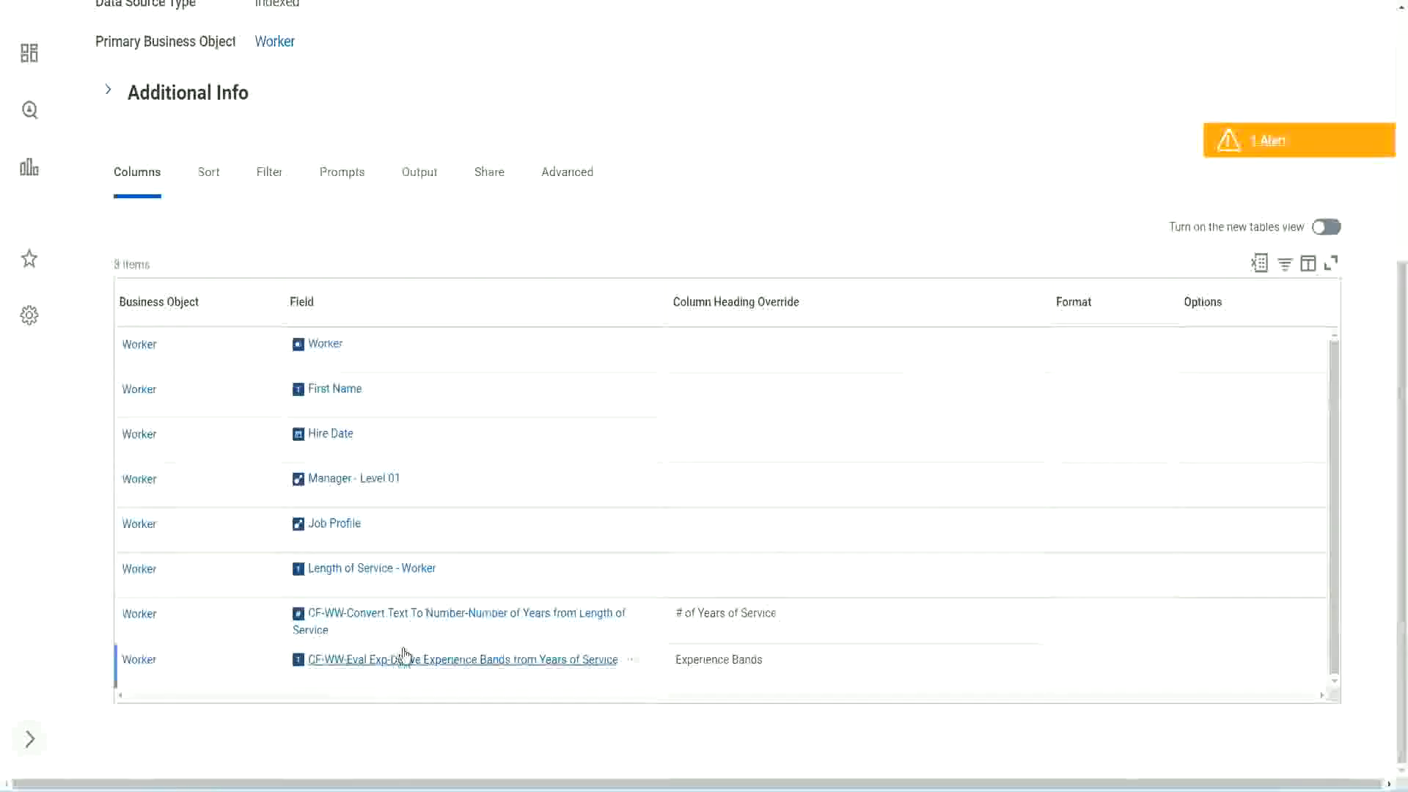
{"action": "right_click", "coordinate": [383, 667]}
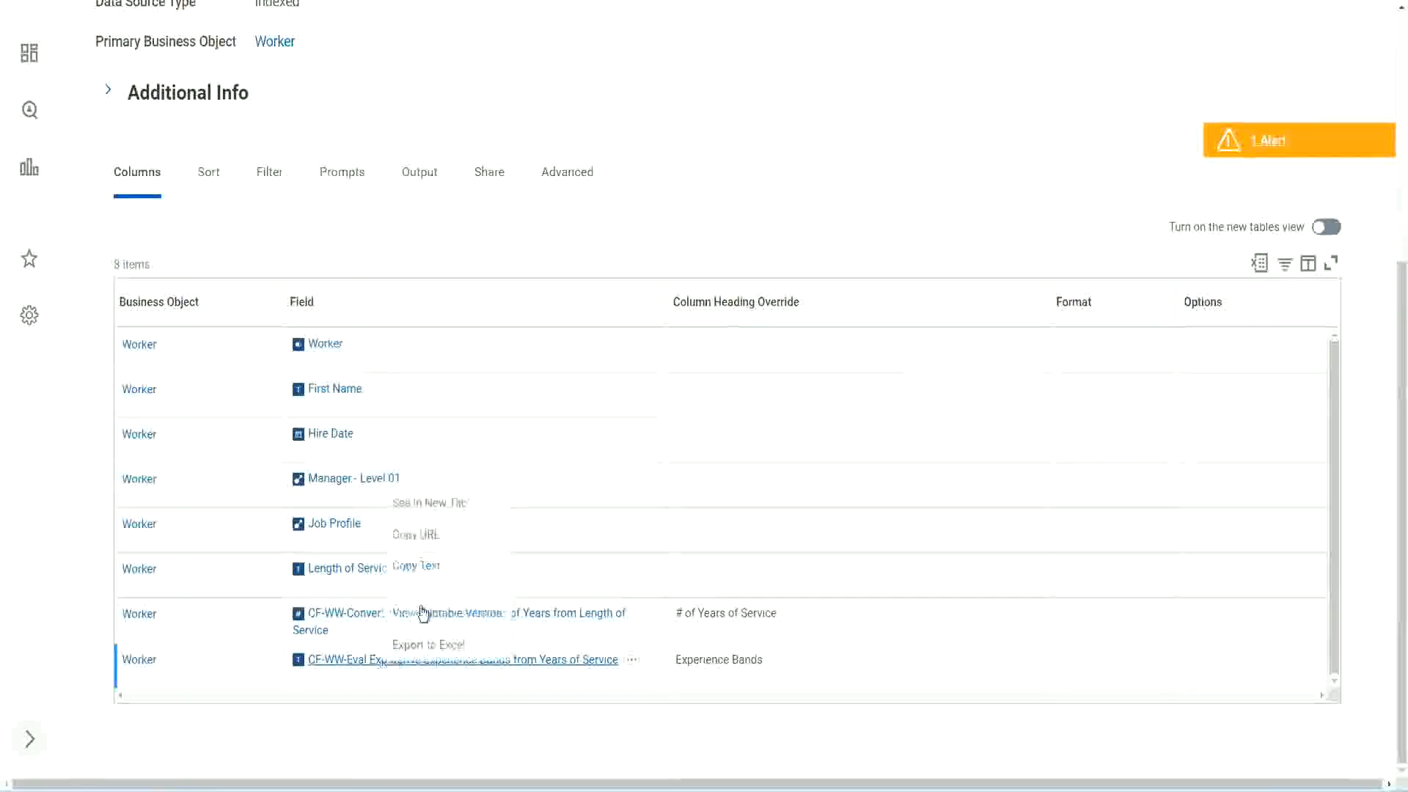
{"action": "left_click", "coordinate": [443, 503]}
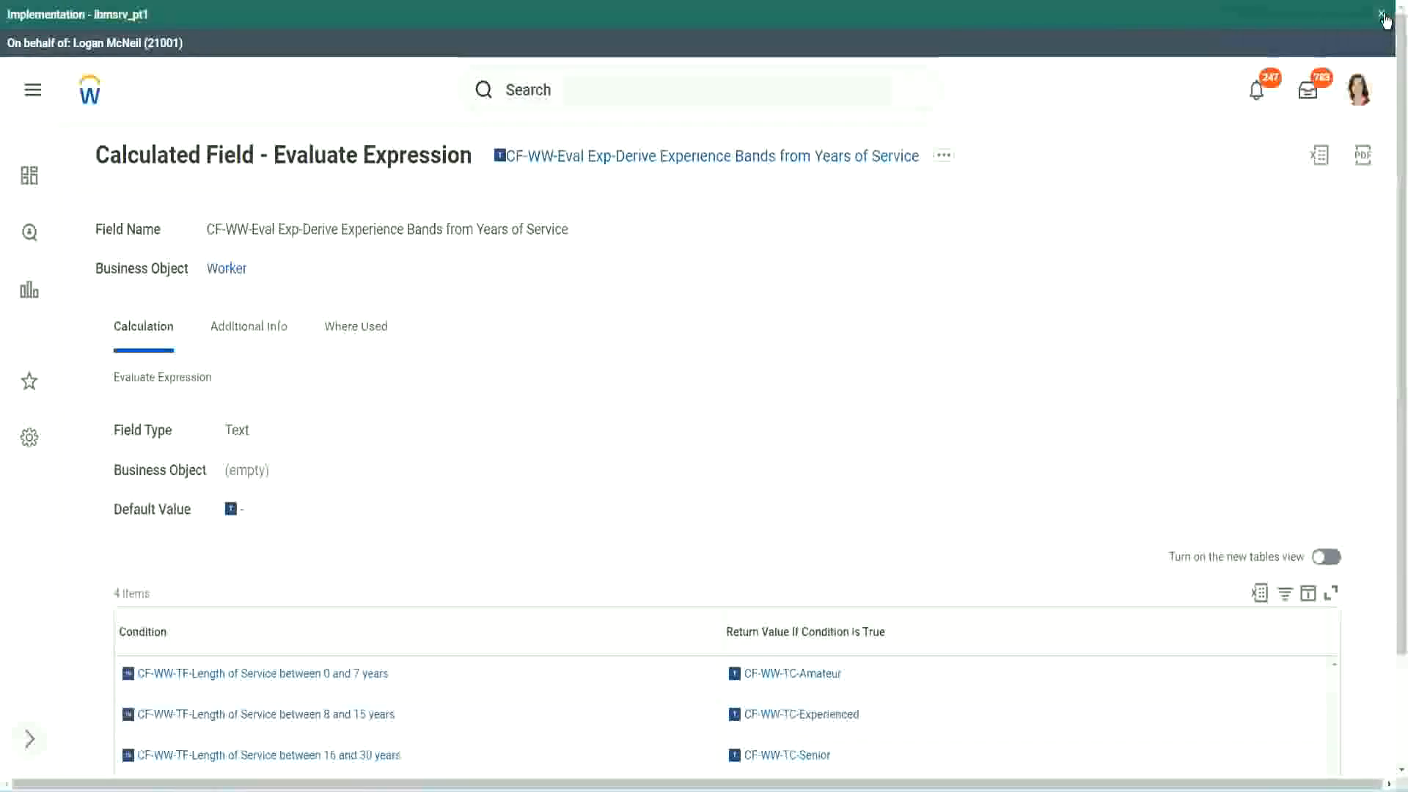
{"action": "left_click", "coordinate": [1381, 15]}
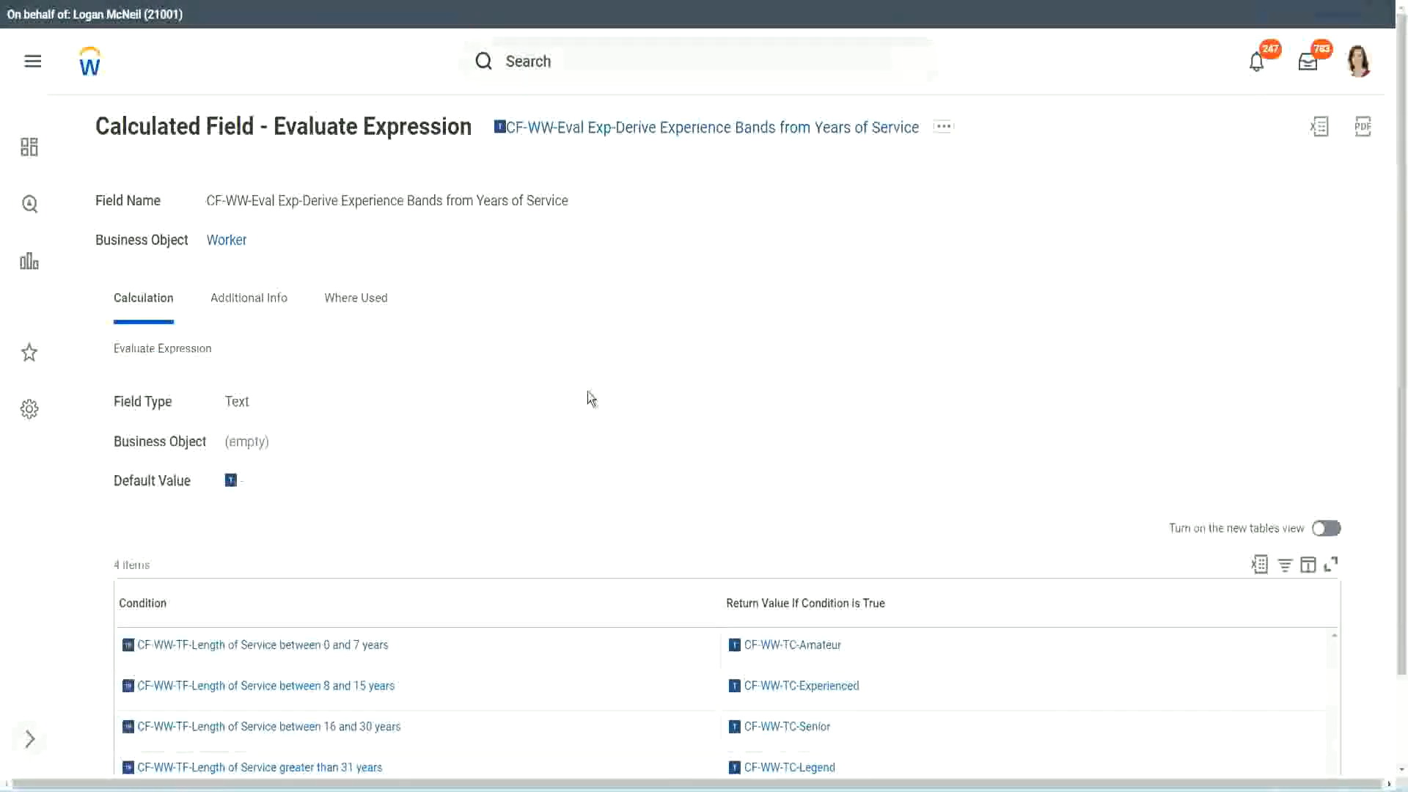
{"action": "scroll", "coordinate": [587, 399], "scroll_direction": "down", "scroll_amount": 1}
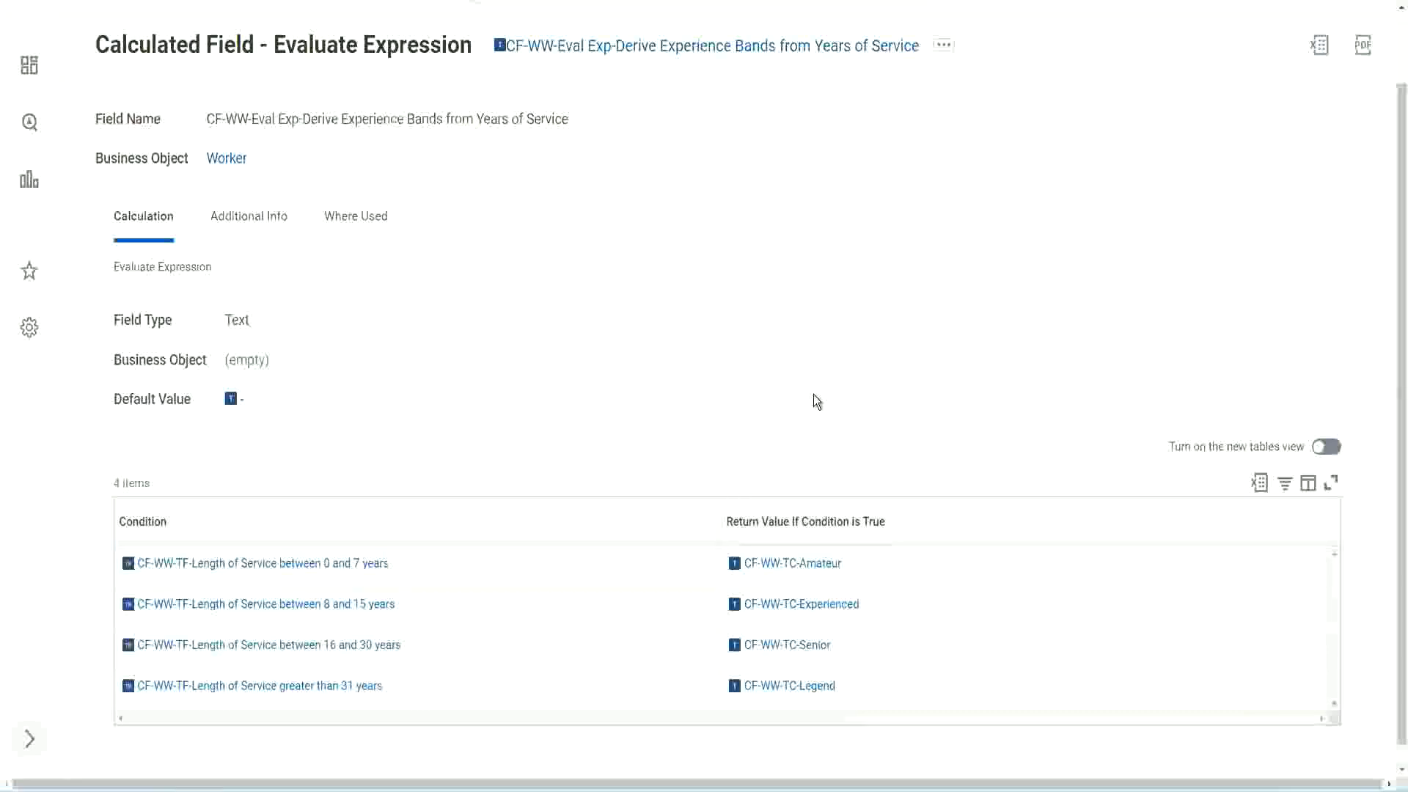
{"action": "left_click", "coordinate": [637, 517]}
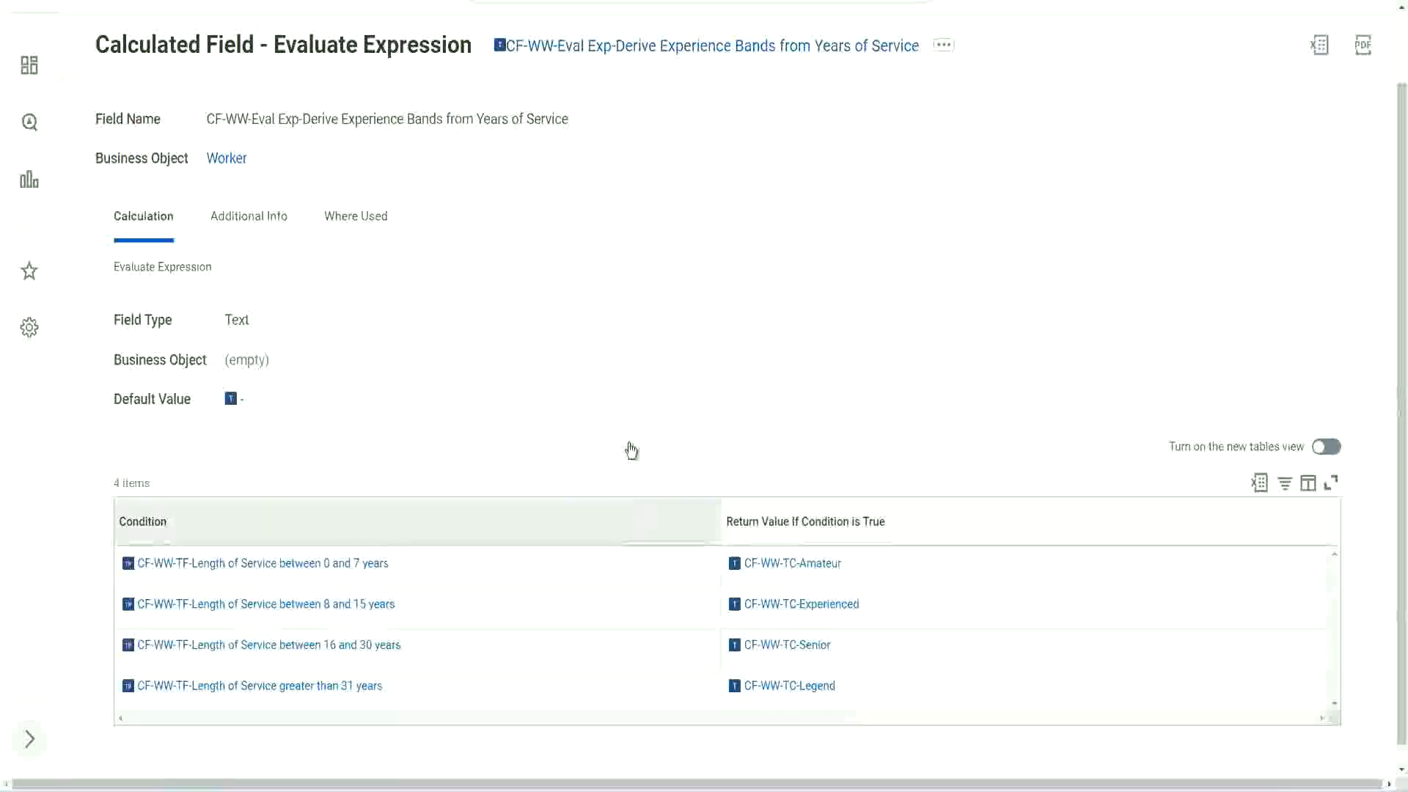
{"action": "left_click", "coordinate": [628, 337]}
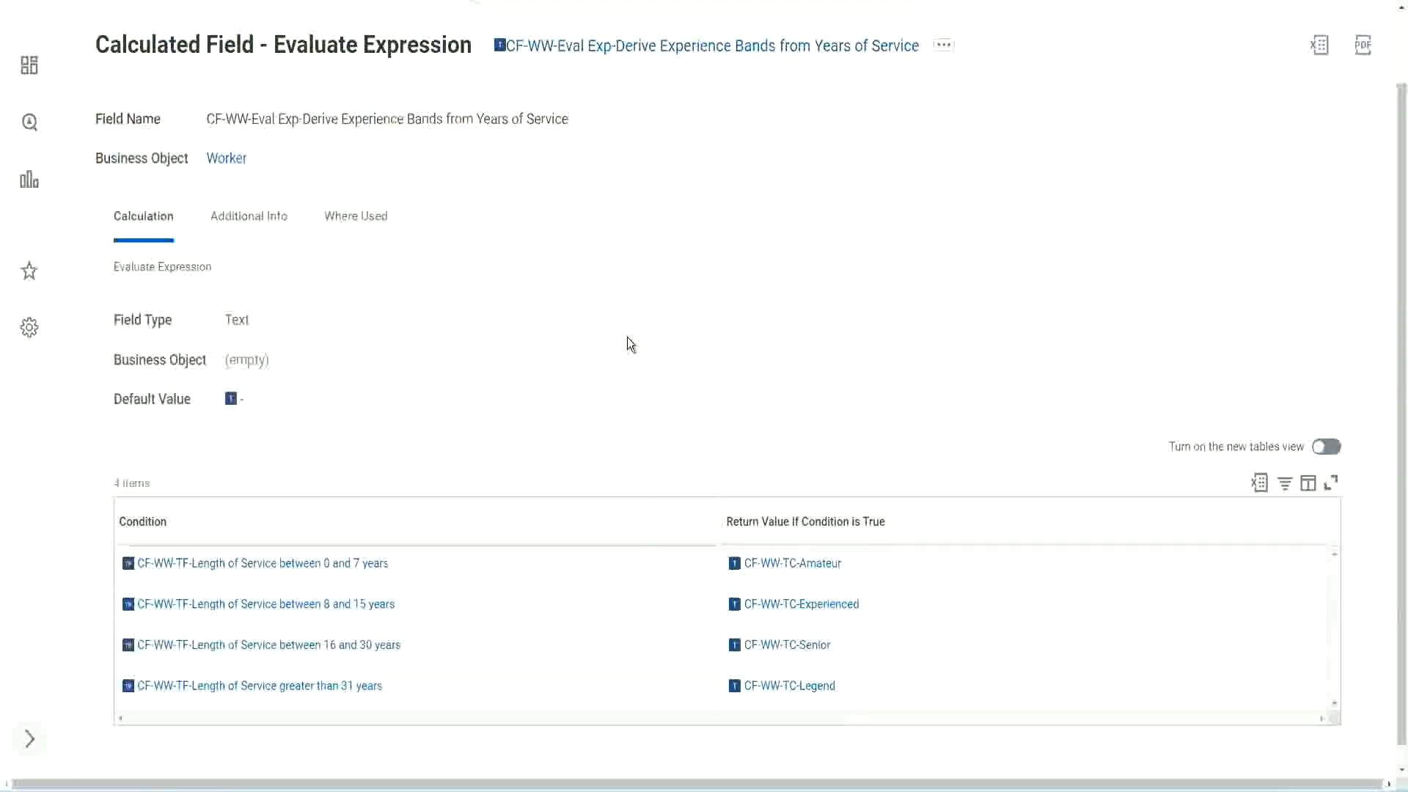
- Copy the name of the Experience Bands calculated field and open the Create Calculated Field task through a search for "create cal field"
{"action": "right_click", "coordinate": [619, 50]}
{"action": "left_click", "coordinate": [656, 132]}
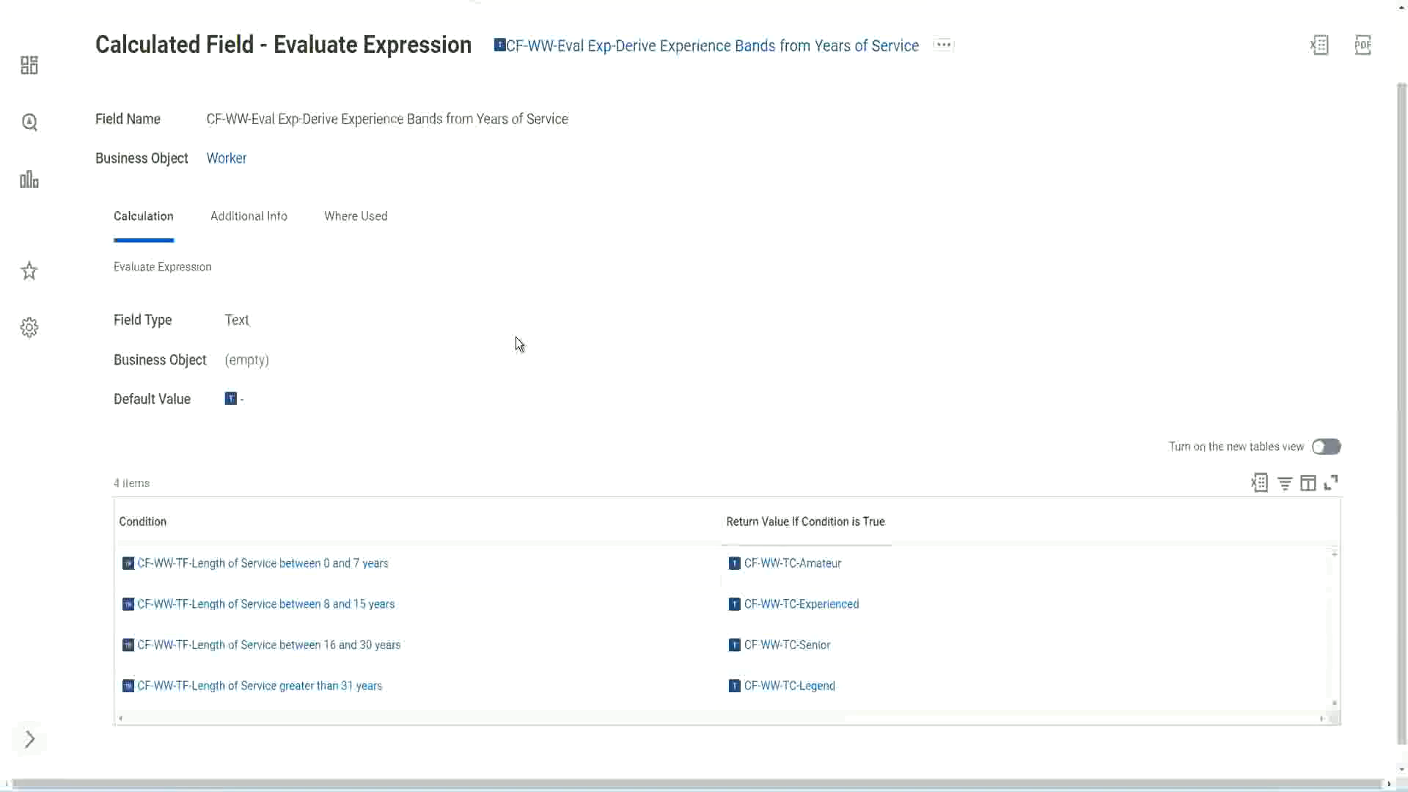
{"action": "scroll", "coordinate": [547, 290], "scroll_direction": "up", "scroll_amount": 1}
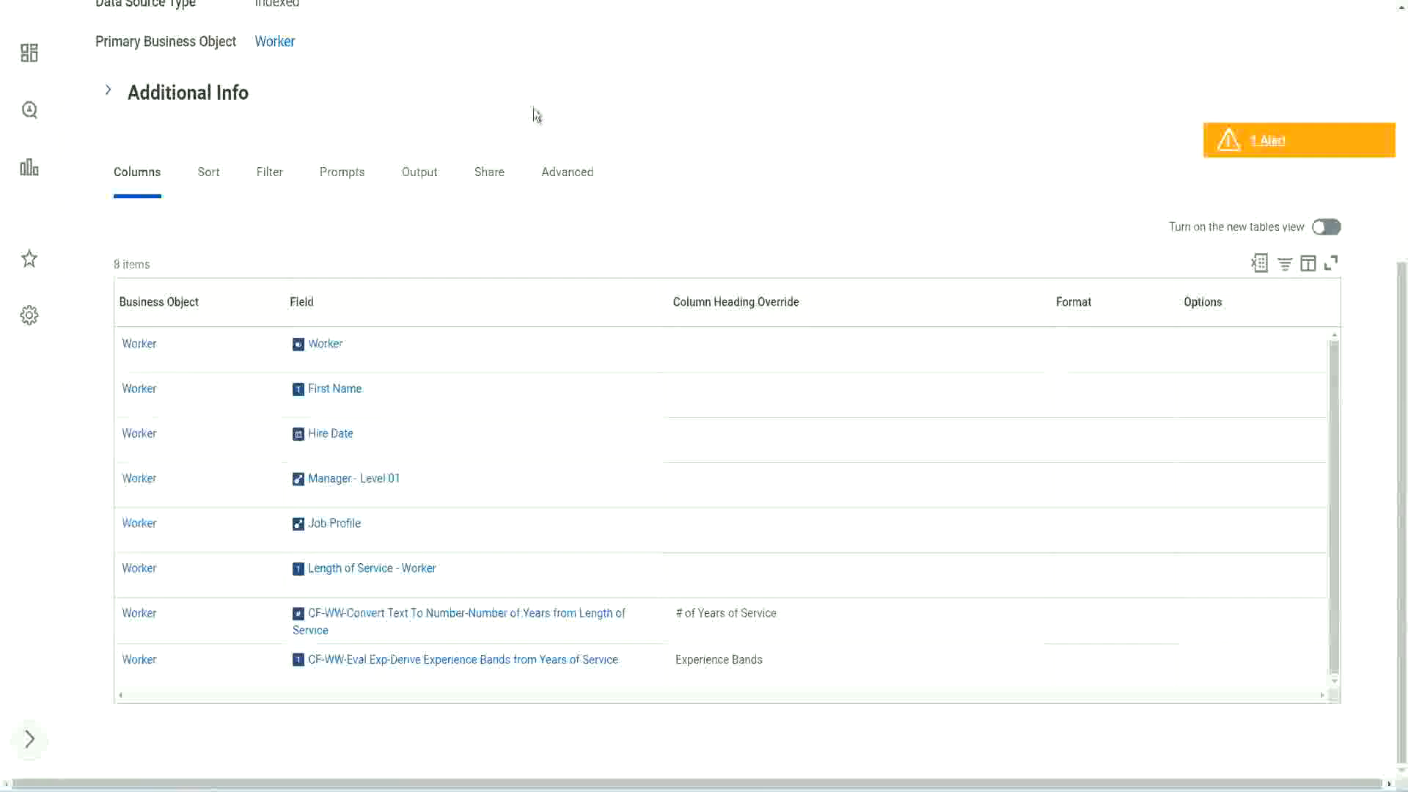
{"action": "scroll", "coordinate": [534, 113], "scroll_direction": "up", "scroll_amount": 5}
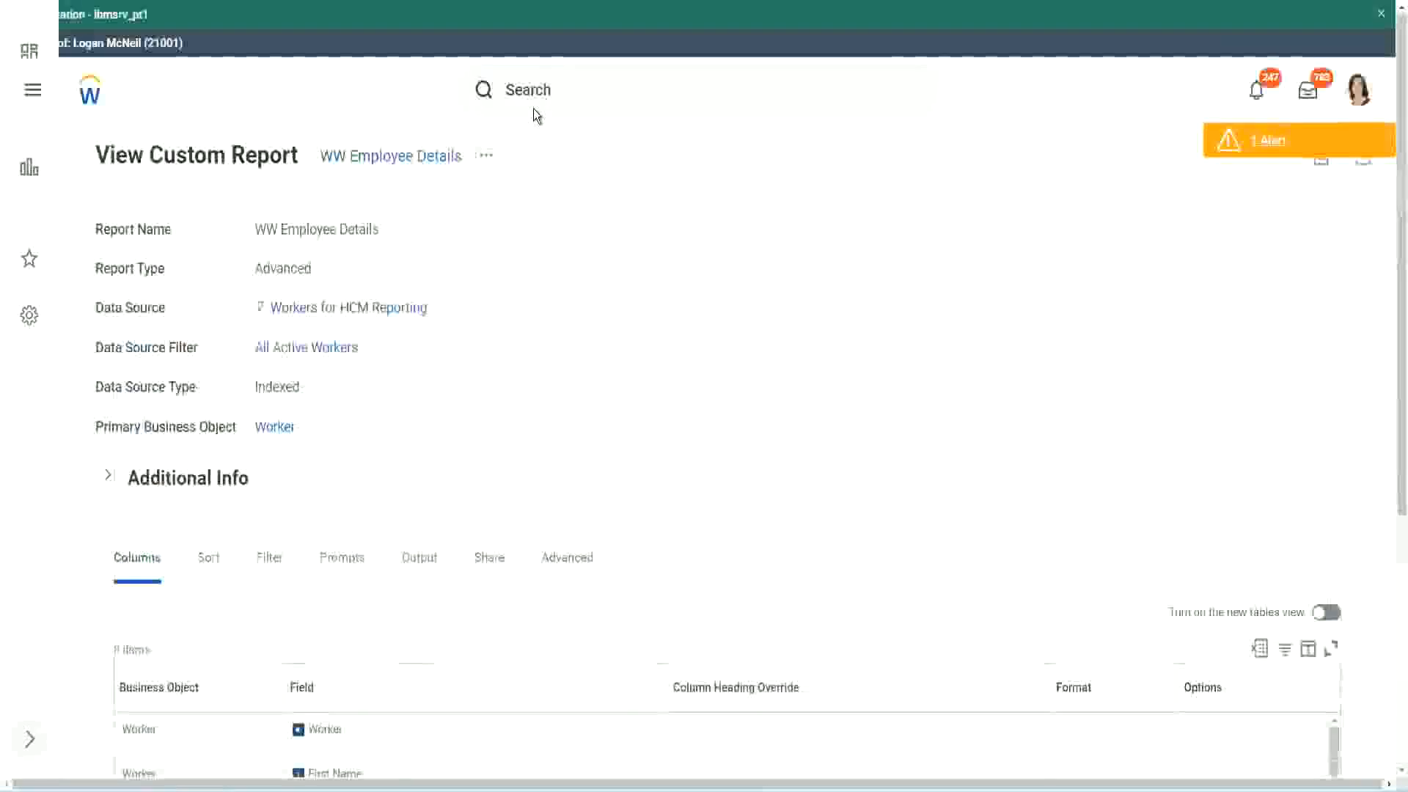
{"action": "left_click", "coordinate": [572, 87]}
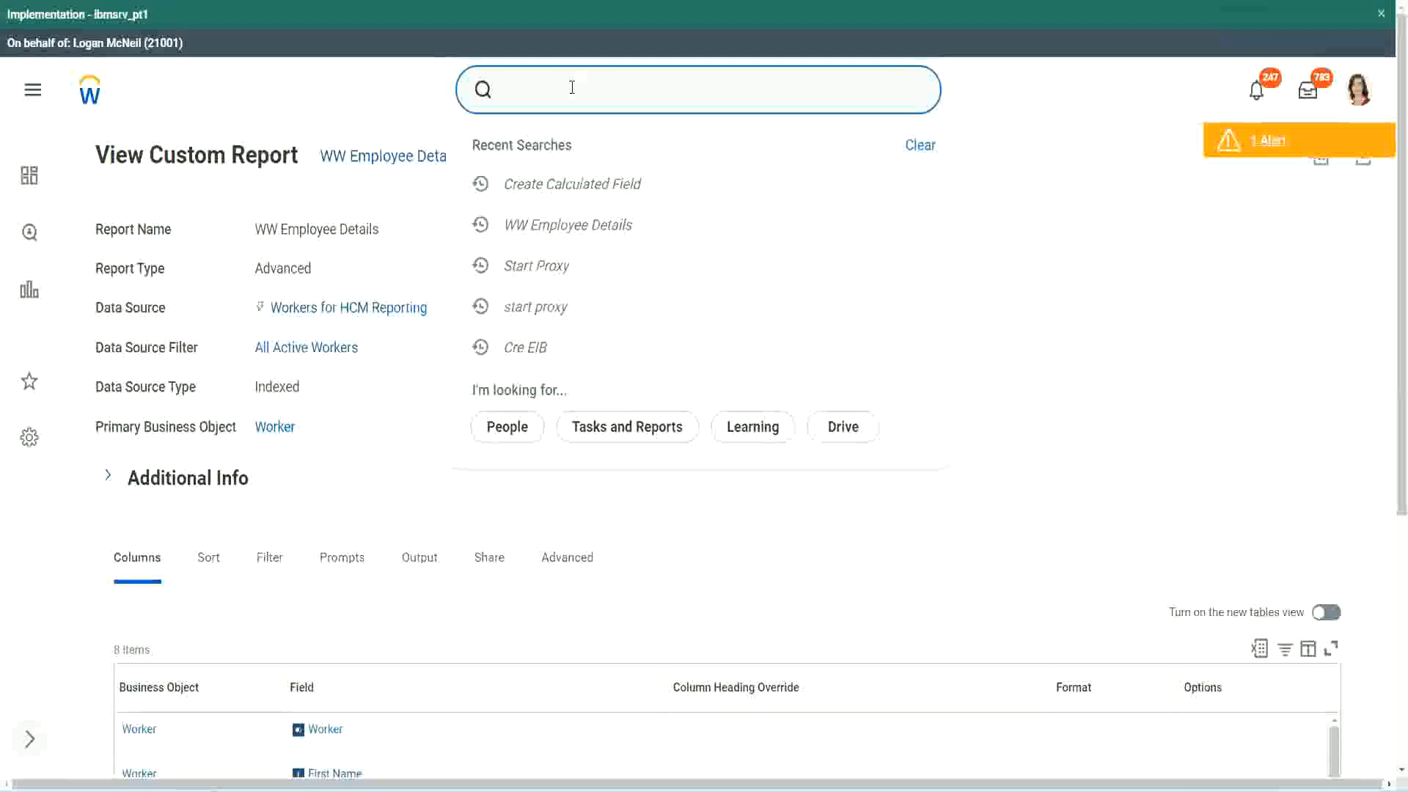
{"action": "type", "text": "create cal field"}
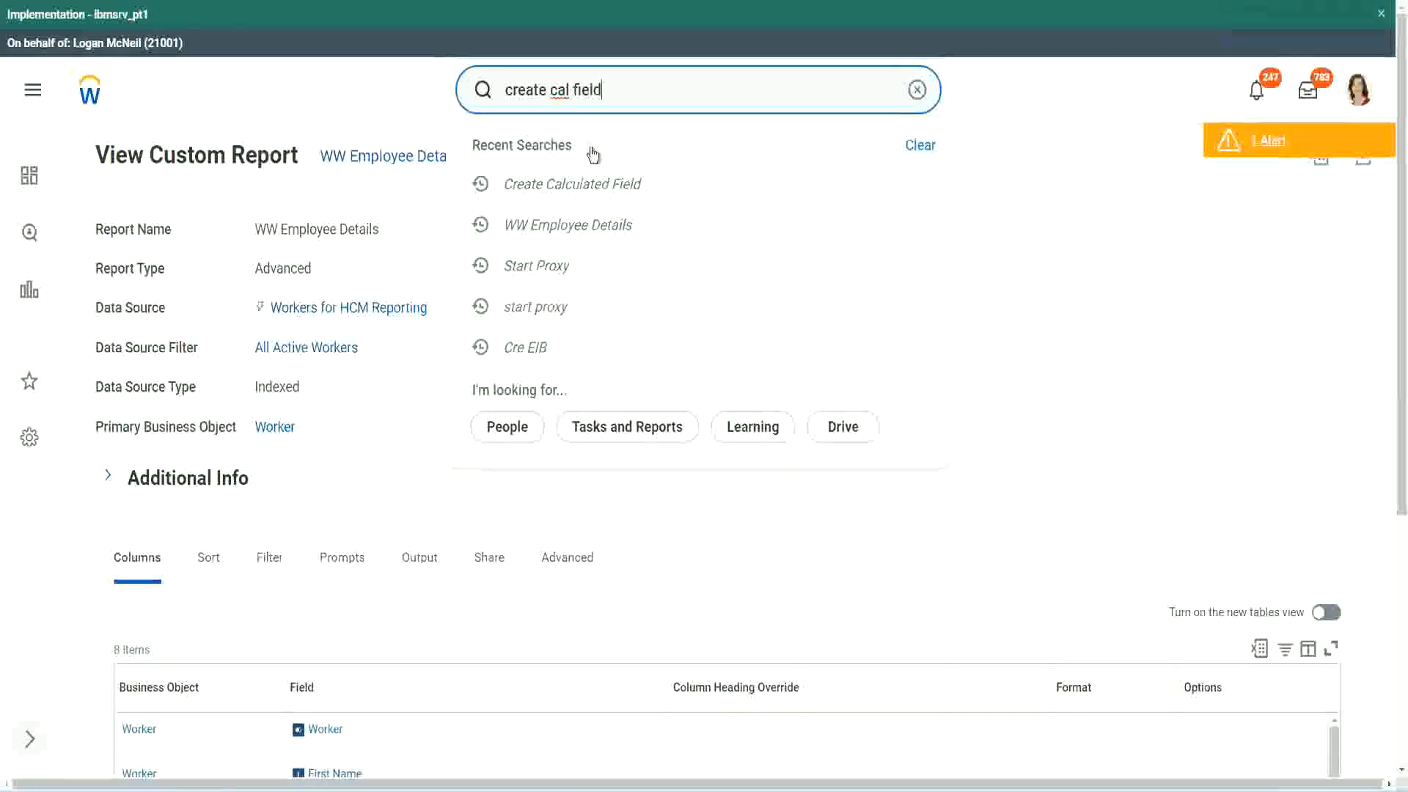
{"action": "left_click", "coordinate": [588, 151]}
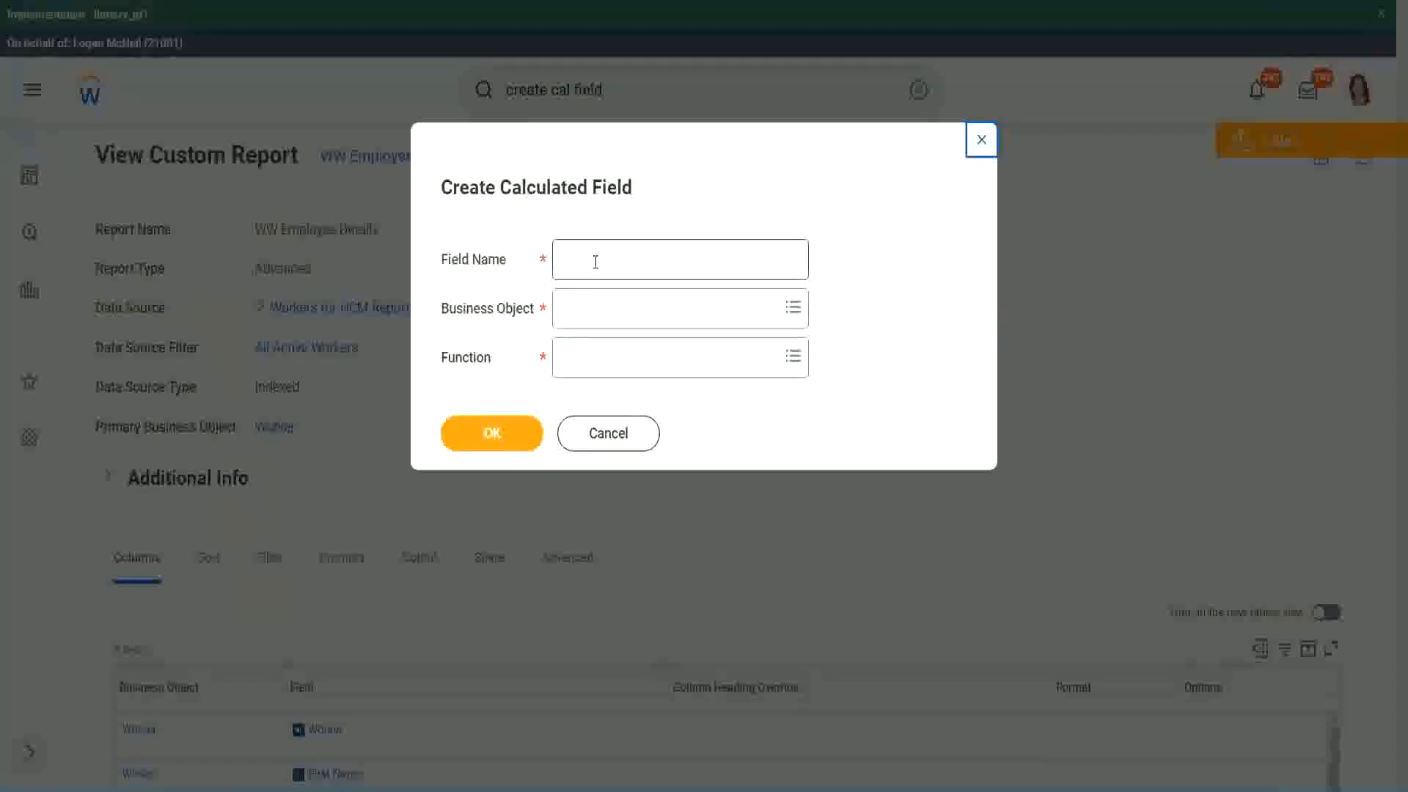
- Name the new field with the copied name plus "Bands" after "Exp": CF-WW-Eval Exp Bands-Derive Experience Bands from Years of Service
{"action": "left_click", "coordinate": [596, 262]}
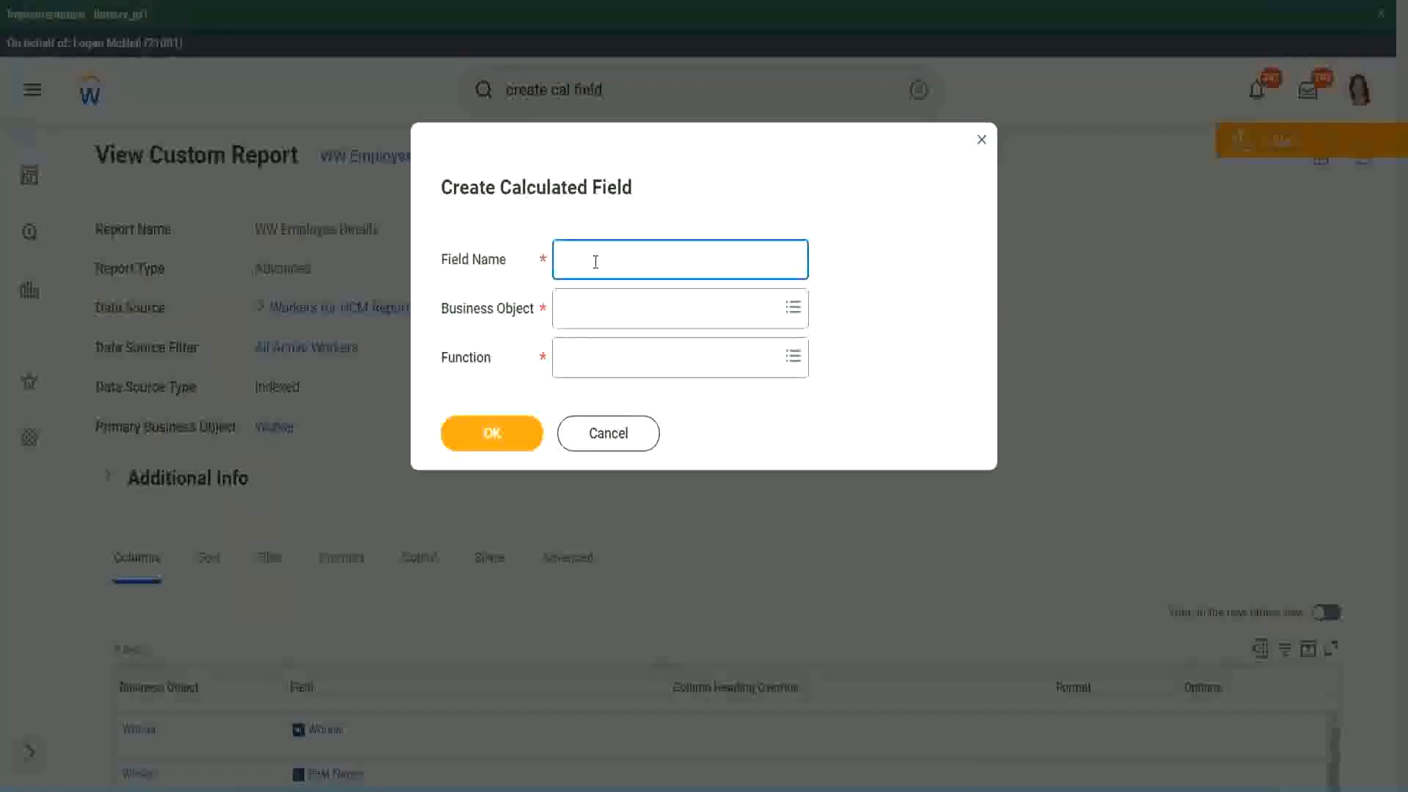
{"action": "key", "text": "ctrl+v"}
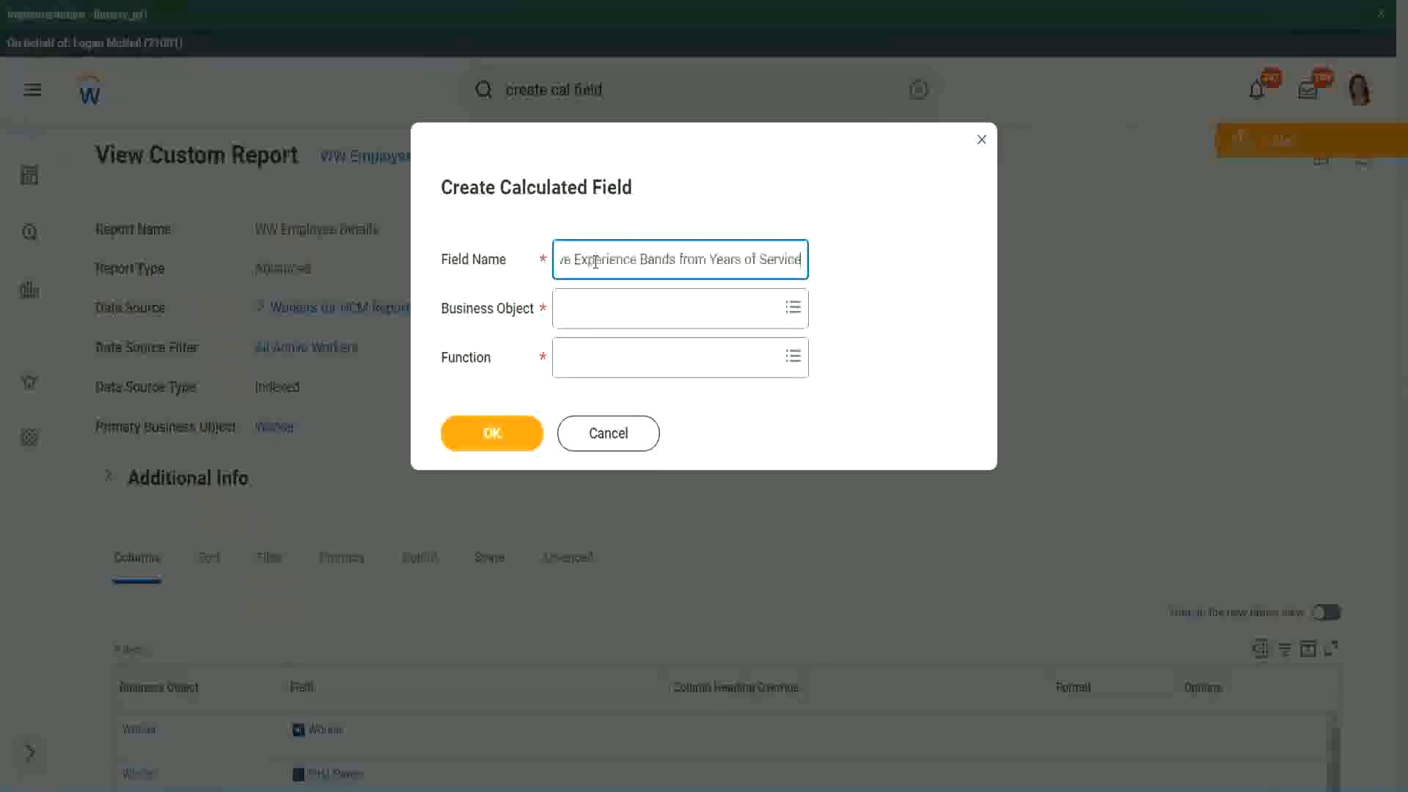
{"action": "left_click_drag", "start_coordinate": [595, 262], "coordinate": [518, 238]}
{"action": "left_click", "coordinate": [636, 259]}
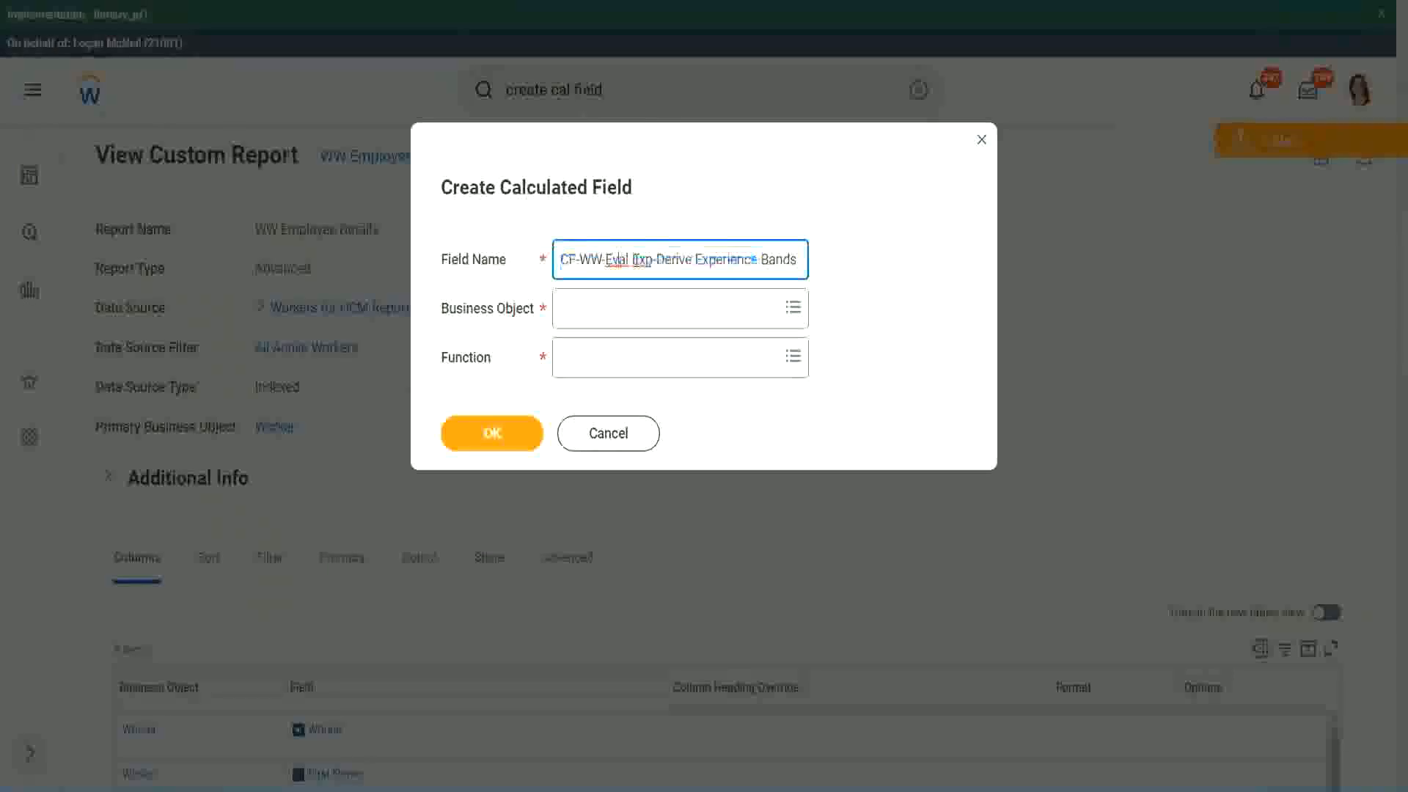
{"action": "double_click", "coordinate": [640, 261]}
{"action": "key", "text": "Right"}
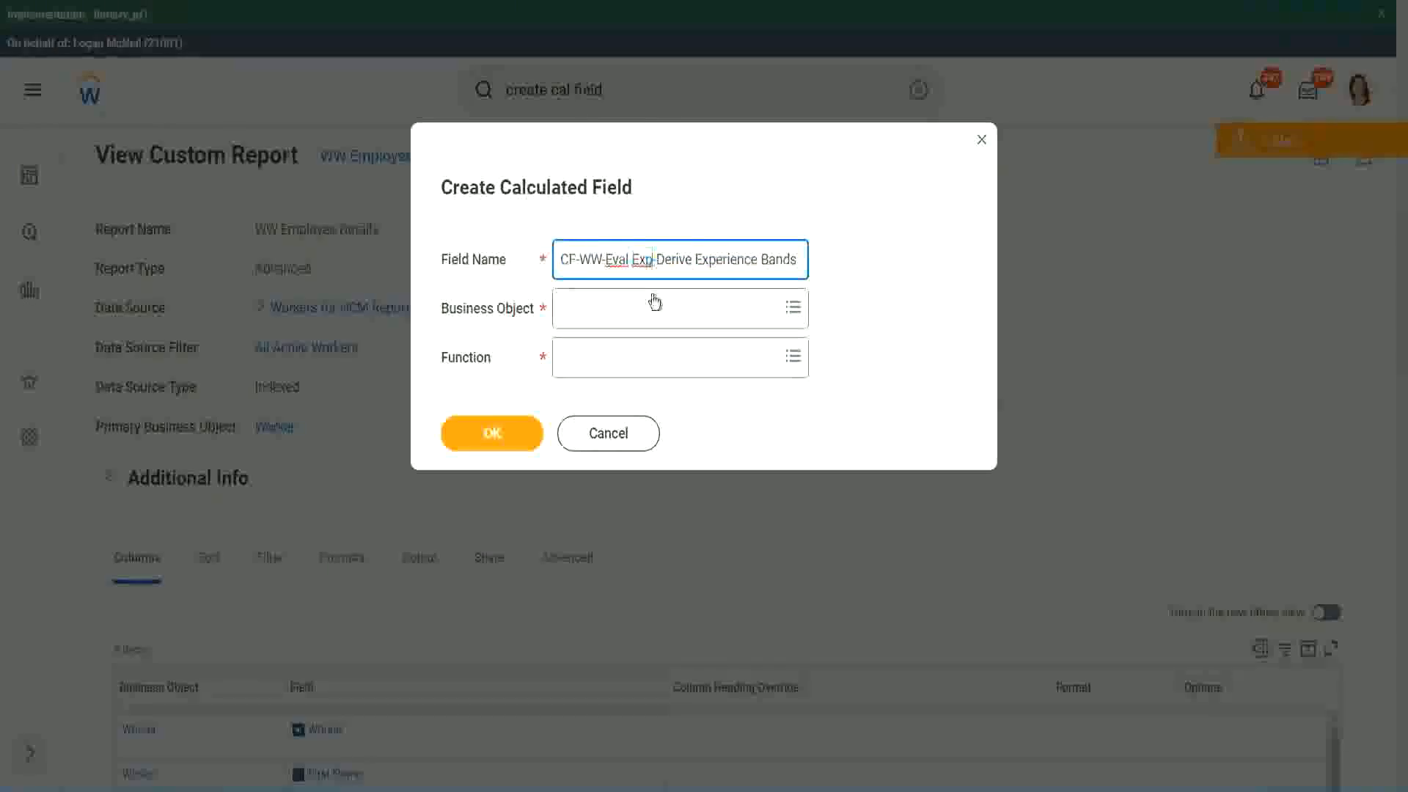
{"action": "type", "text": "bands"}
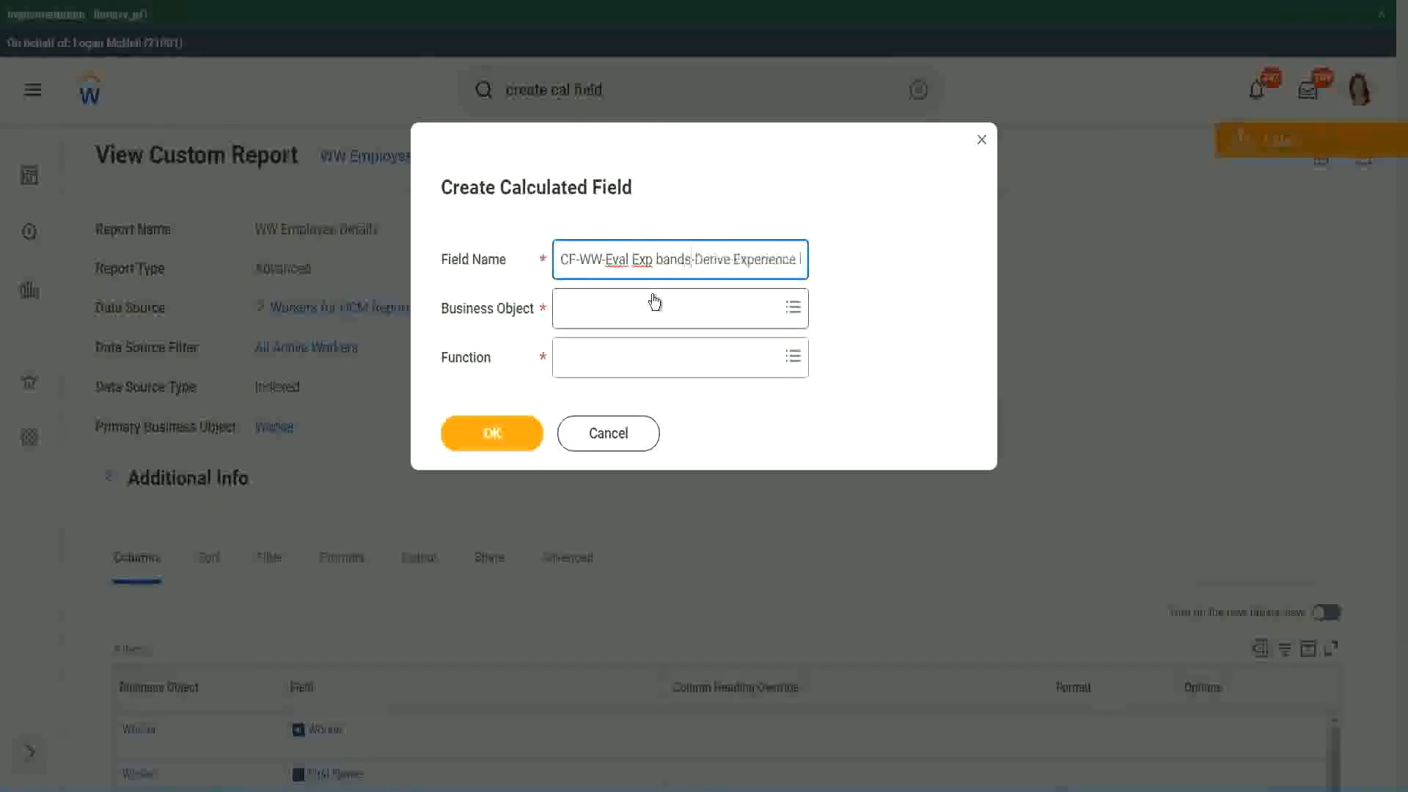
{"action": "key", "text": "Left"}
{"action": "key", "text": "Left"}
{"action": "key", "text": "Left"}
{"action": "key", "text": "Left"}
{"action": "key", "text": "shift+Left"}
{"action": "type", "text": "B"}
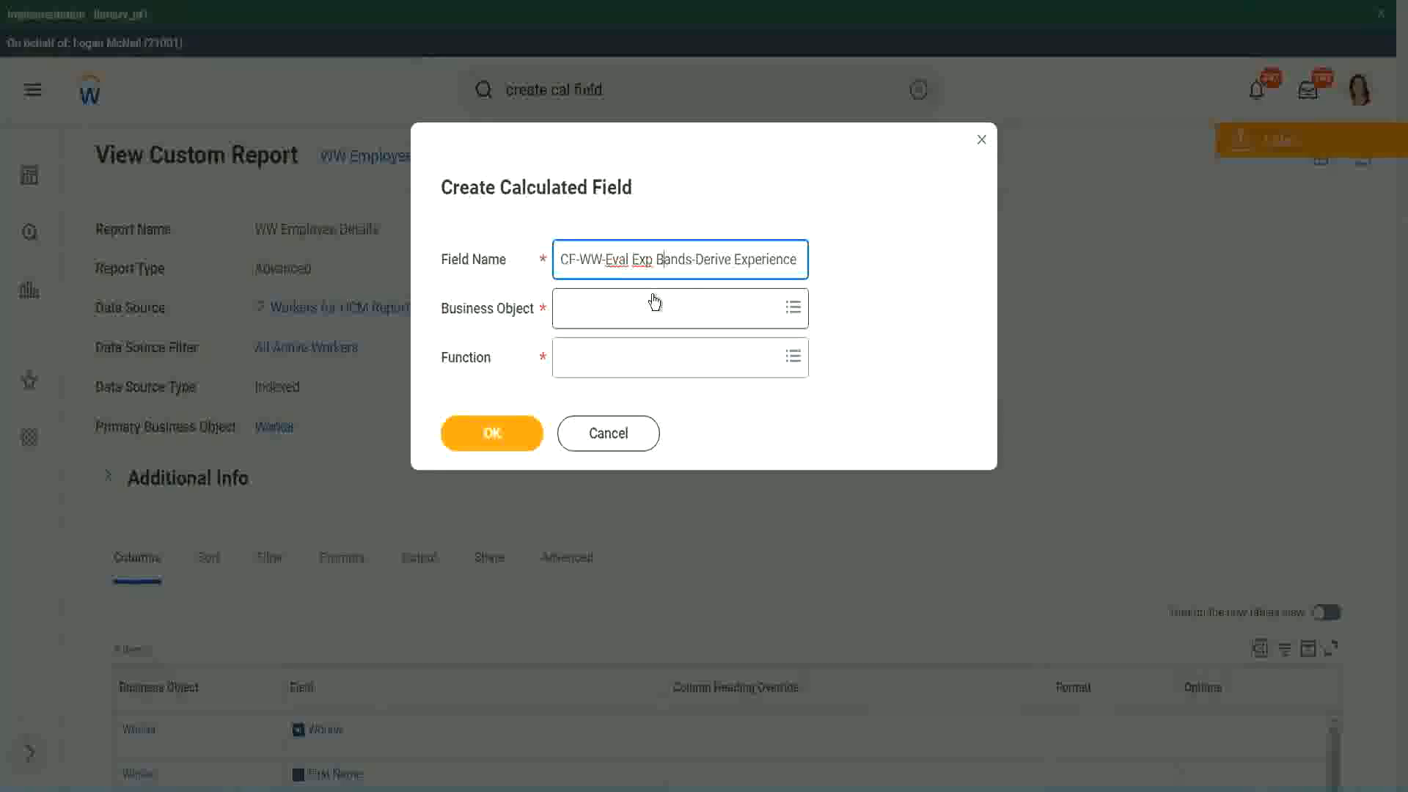
- Replace "Derive" with "Determine" in the new field's name
{"action": "key", "text": "Right"}
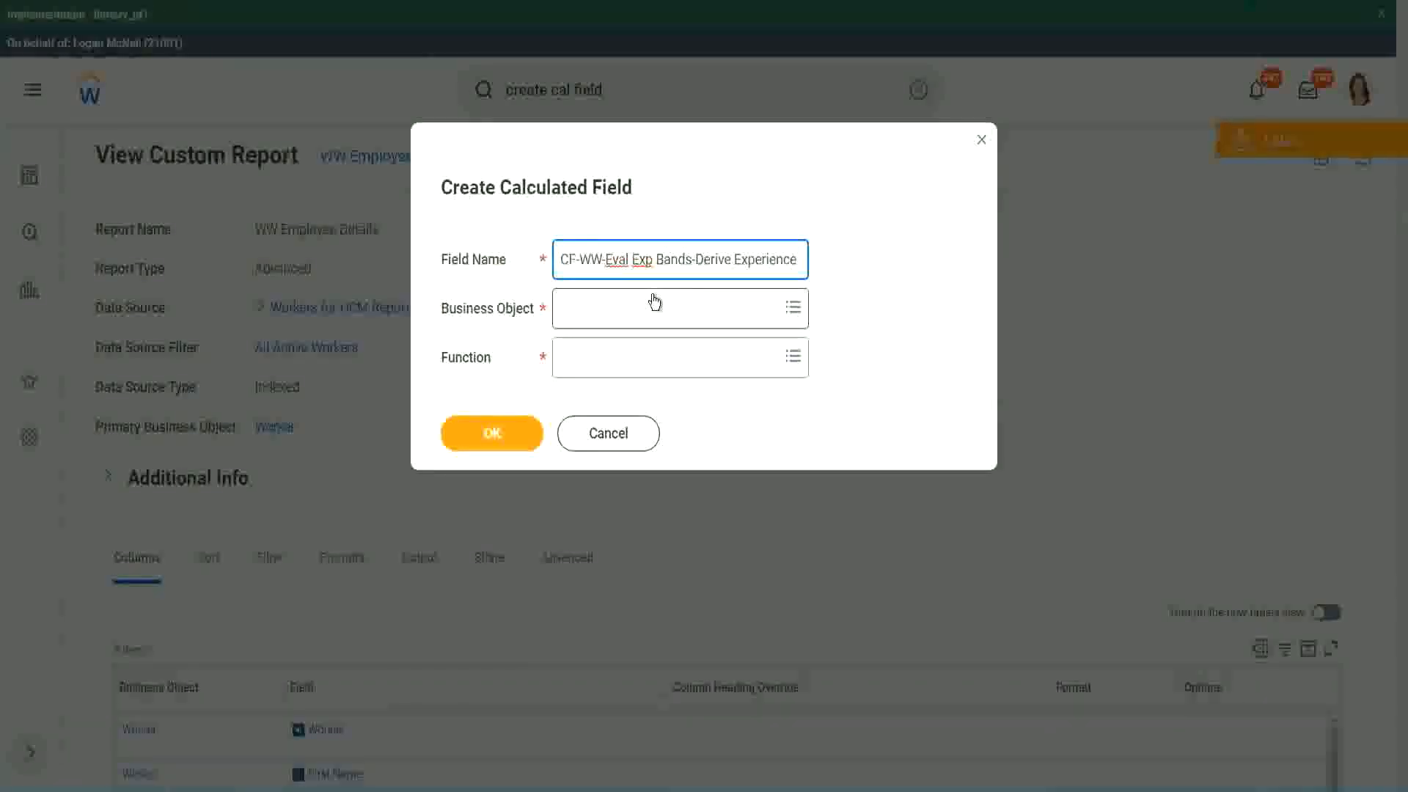
{"action": "key", "text": "Right"}
{"action": "key", "text": "Right"}
{"action": "key", "text": "Right"}
{"action": "key", "text": "Right"}
{"action": "key", "text": "Right"}
{"action": "key", "text": "Right"}
{"action": "key", "text": "Right"}
{"action": "key", "text": "Right"}
{"action": "key", "text": "Right"}
{"action": "key", "text": "Right"}
{"action": "key", "text": "Right"}
{"action": "key", "text": "Right"}
{"action": "key", "text": "Right"}
{"action": "key", "text": "Right"}
{"action": "key", "text": "Right"}
{"action": "key", "text": "Right"}
{"action": "key", "text": "Right"}
{"action": "key", "text": "Right"}
{"action": "key", "text": "Right"}
{"action": "key", "text": "Right"}
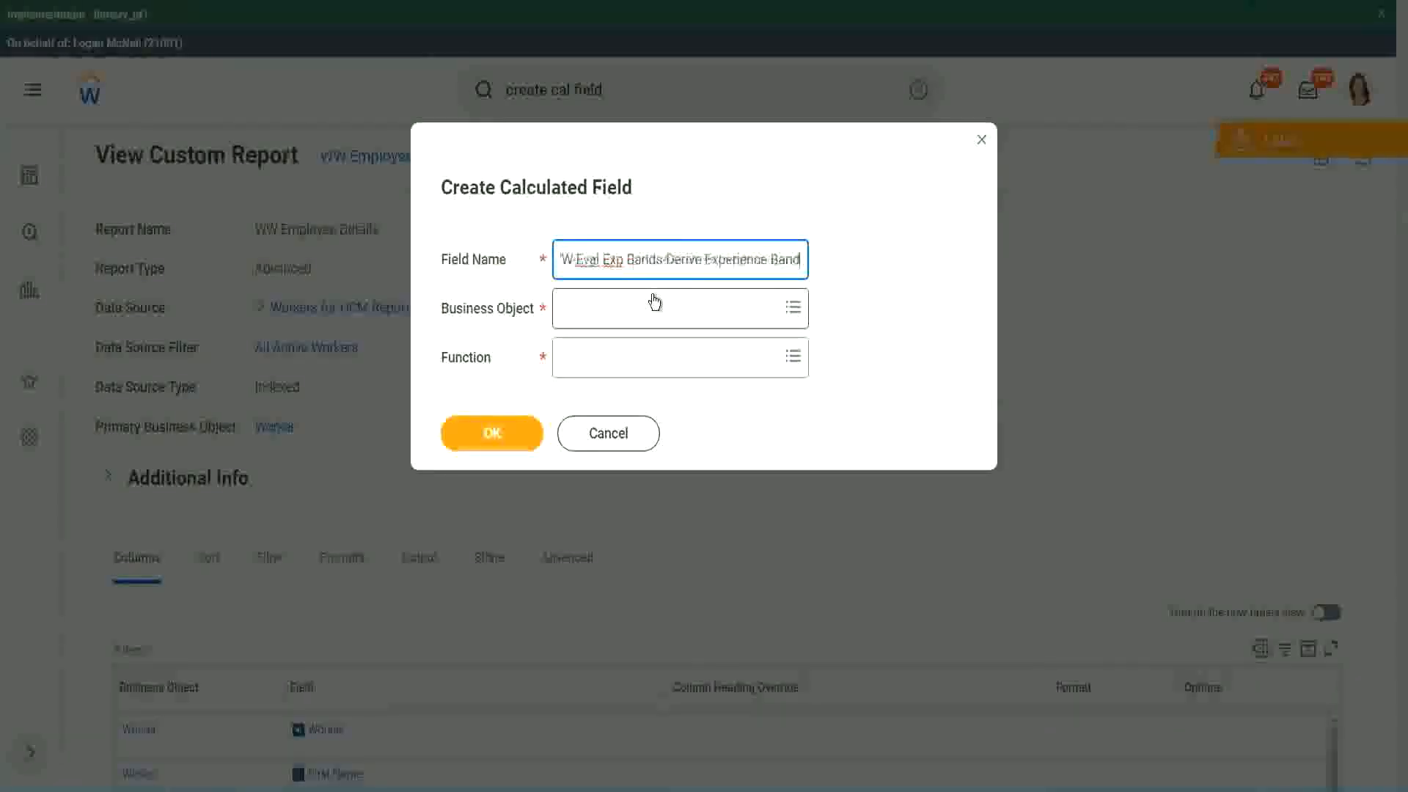
{"action": "key", "text": "Right"}
{"action": "key", "text": "Right"}
{"action": "key", "text": "Right"}
{"action": "key", "text": "Right"}
{"action": "key", "text": "Right"}
{"action": "key", "text": "Right"}
{"action": "key", "text": "Right"}
{"action": "key", "text": "Right"}
{"action": "key", "text": "Right"}
{"action": "key", "text": "Right"}
{"action": "key", "text": "Right"}
{"action": "key", "text": "Right"}
{"action": "key", "text": "Right"}
{"action": "key", "text": "Right"}
{"action": "key", "text": "Right"}
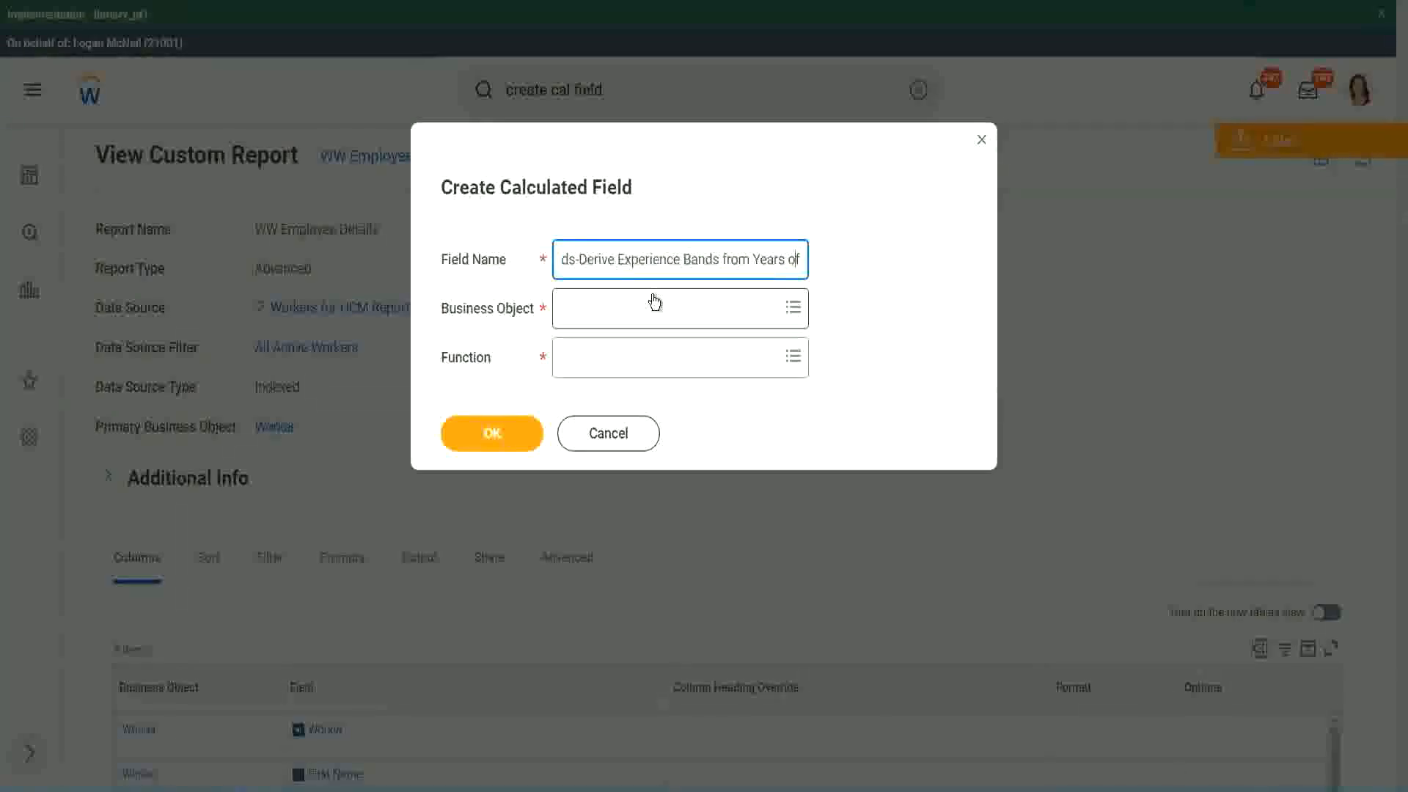
{"action": "key", "text": "Left"}
{"action": "key", "text": "Left"}
{"action": "key", "text": "Left"}
{"action": "key", "text": "Left"}
{"action": "key", "text": "Left"}
{"action": "key", "text": "Left"}
{"action": "key", "text": "Left"}
{"action": "key", "text": "Left"}
{"action": "key", "text": "Left"}
{"action": "key", "text": "Left"}
{"action": "key", "text": "Left"}
{"action": "key", "text": "Left"}
{"action": "key", "text": "Left"}
{"action": "key", "text": "Left"}
{"action": "key", "text": "Left"}
{"action": "key", "text": "Left"}
{"action": "key", "text": "Left"}
{"action": "key", "text": "Left"}
{"action": "key", "text": "Left"}
{"action": "key", "text": "Left"}
{"action": "key", "text": "Left"}
{"action": "key", "text": "Left"}
{"action": "key", "text": "Left"}
{"action": "key", "text": "Left"}
{"action": "key", "text": "Left"}
{"action": "key", "text": "Left"}
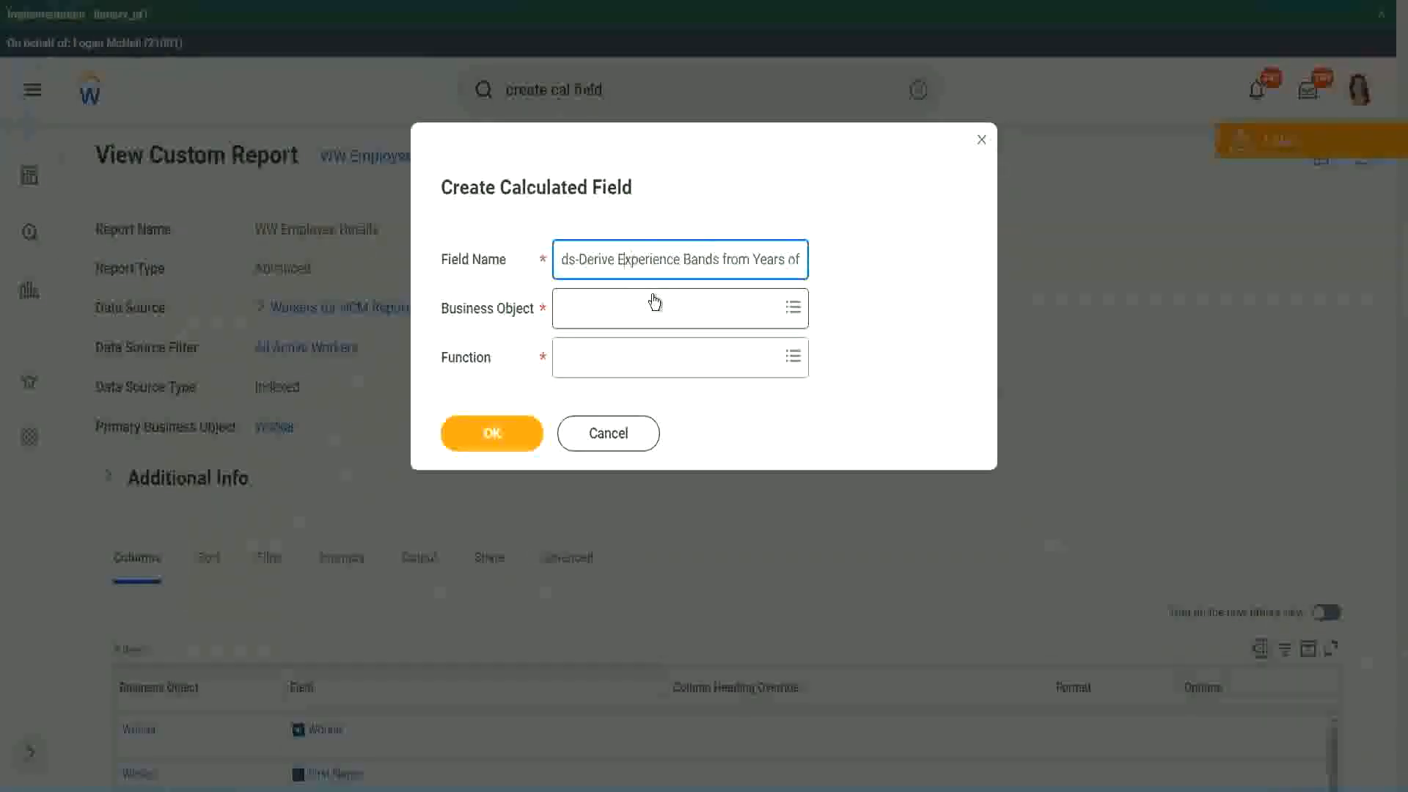
{"action": "key", "text": "shift+Left"}
{"action": "key", "text": "shift+Left"}
{"action": "key", "text": "shift+Left"}
{"action": "key", "text": "shift+Left"}
{"action": "key", "text": "shift+Left"}
{"action": "key", "text": "shift+Left"}
{"action": "type", "text": "Determine"}
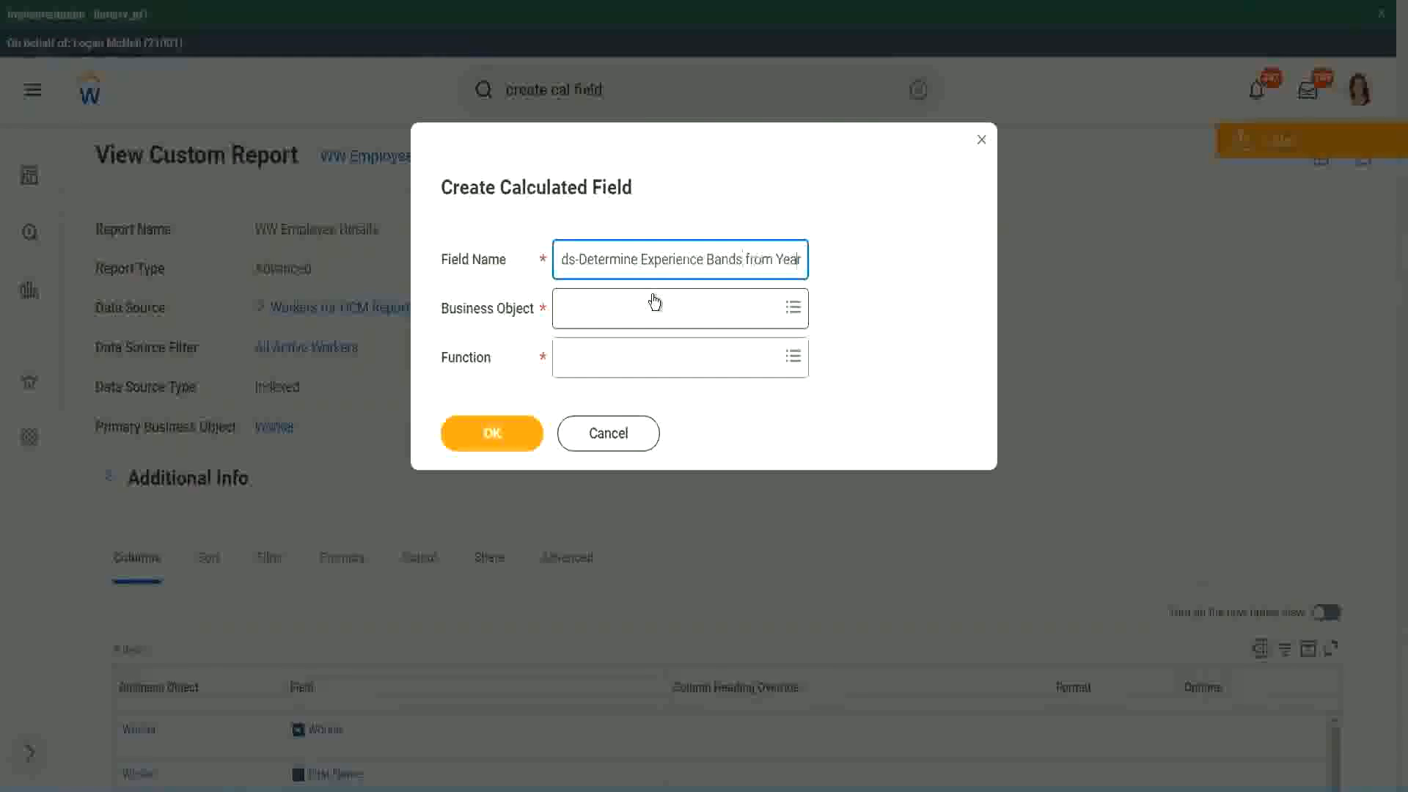
{"action": "key", "text": "End"}
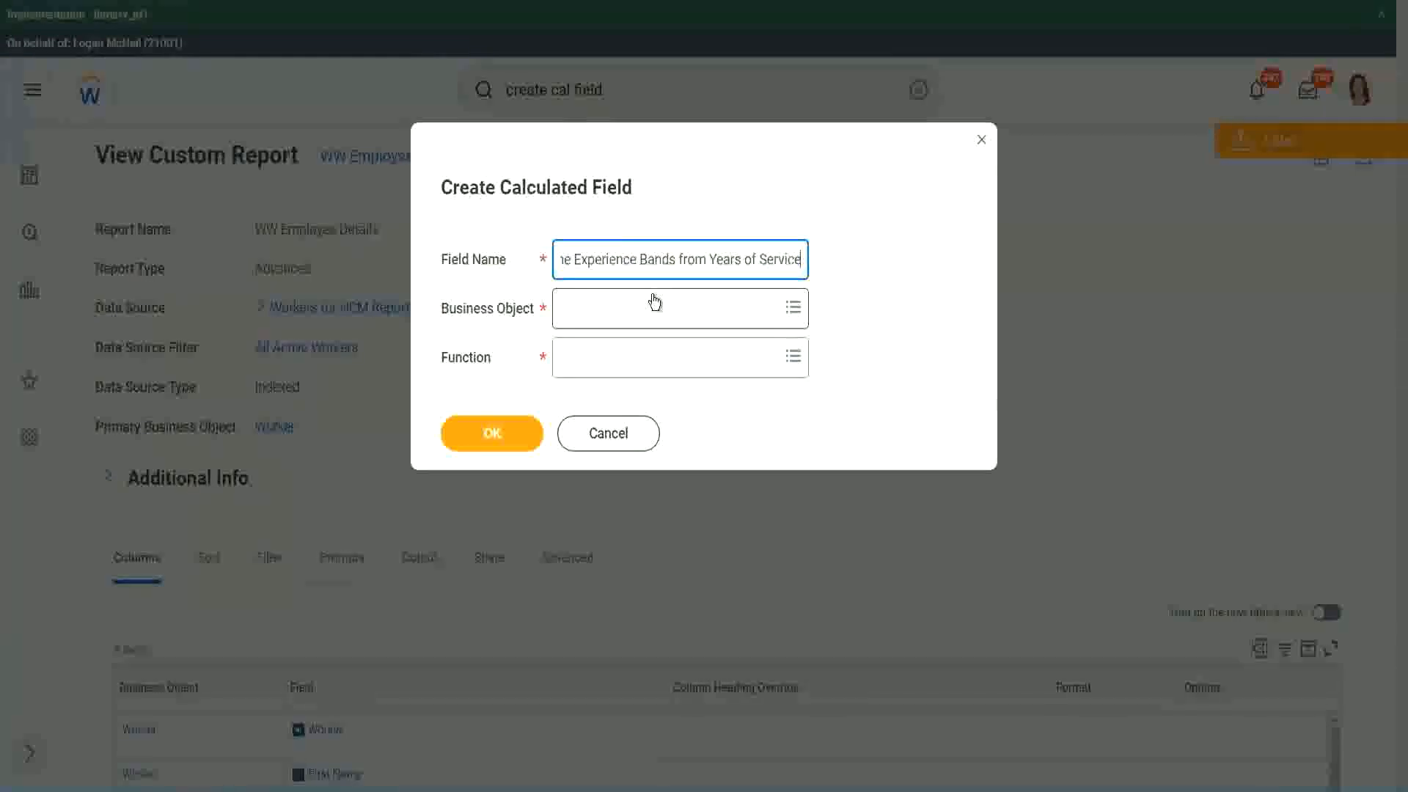
- Set the new calculated field's business object to Worker
{"action": "left_click", "coordinate": [626, 309]}
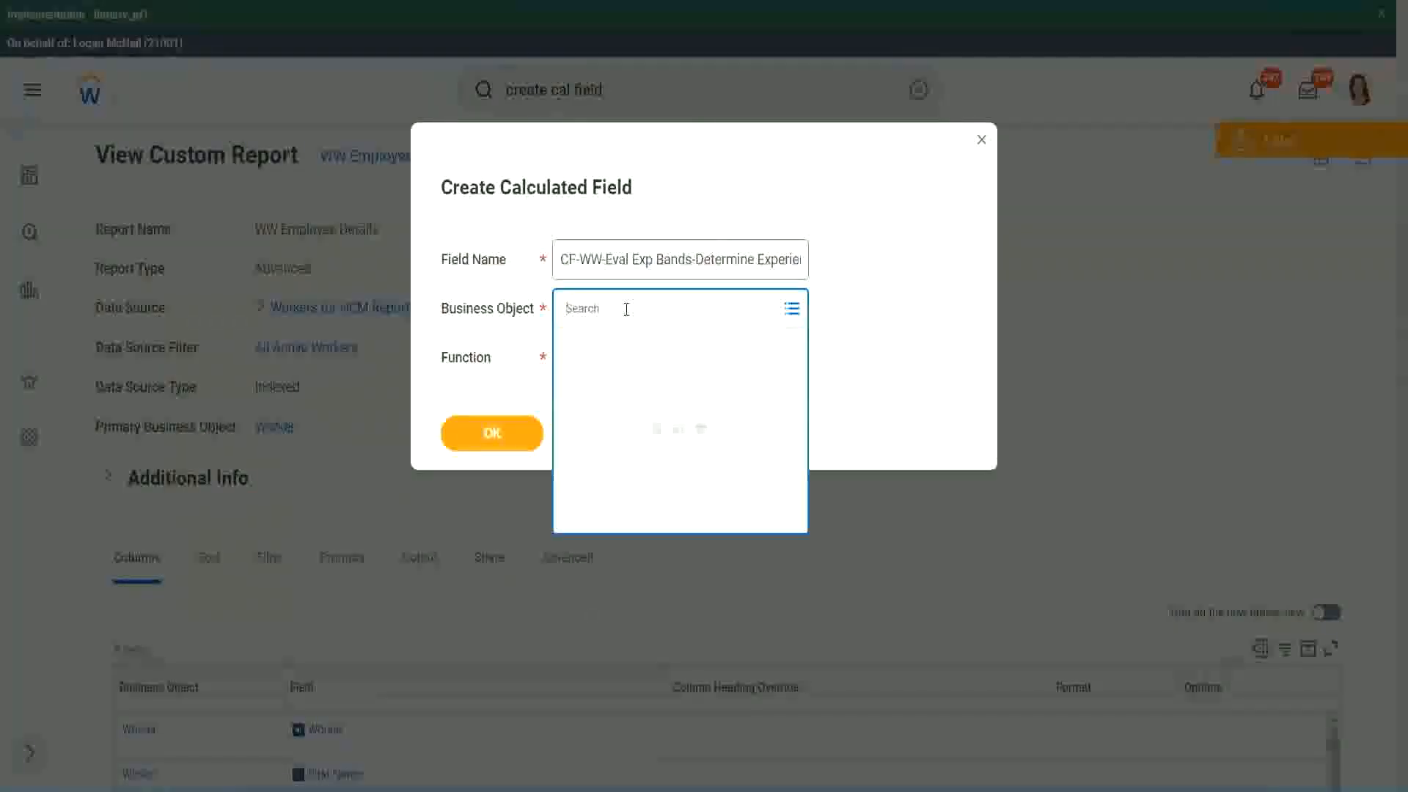
{"action": "type", "text": "work"}
{"action": "key", "text": "Return"}
{"action": "type", "text": "er"}
{"action": "key", "text": "Return"}
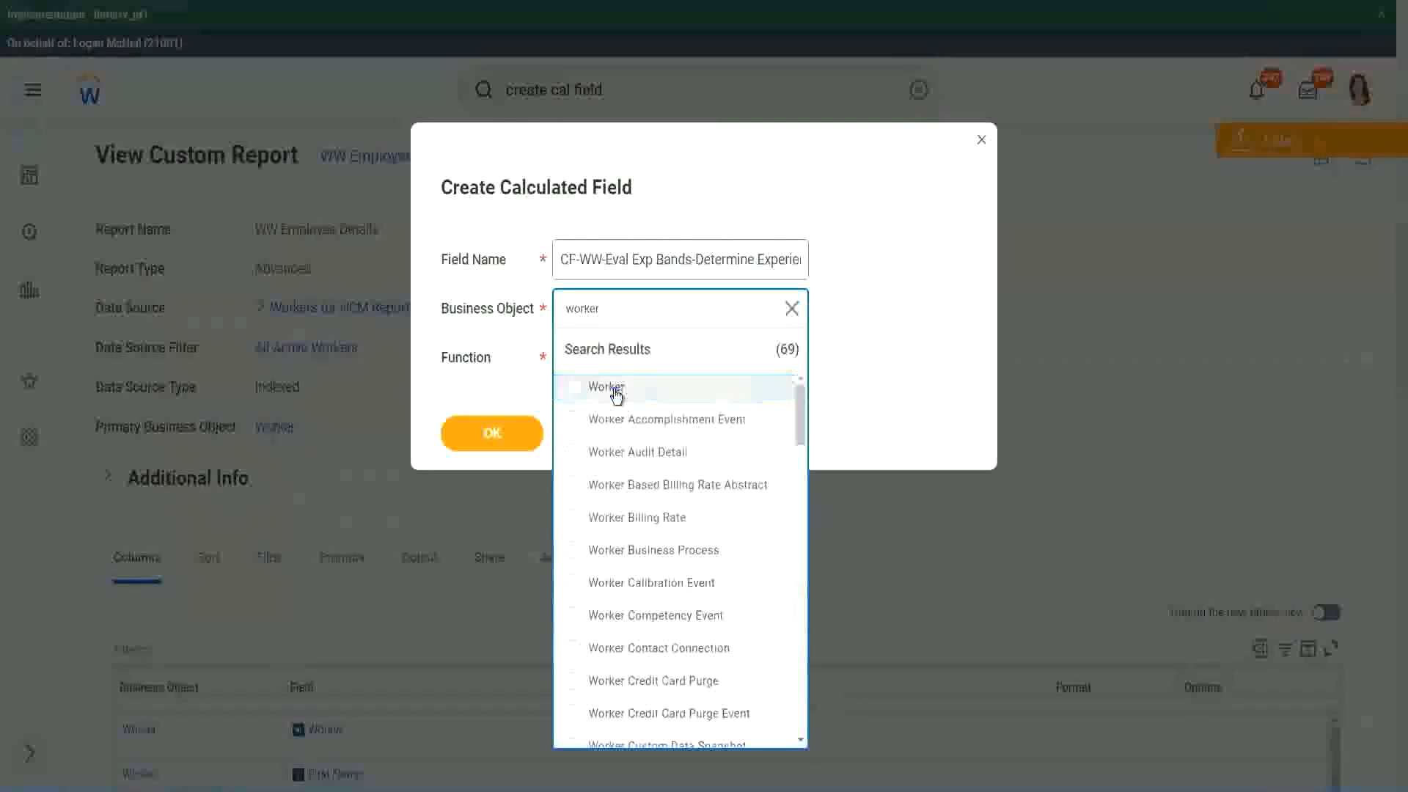
{"action": "left_click", "coordinate": [614, 394]}
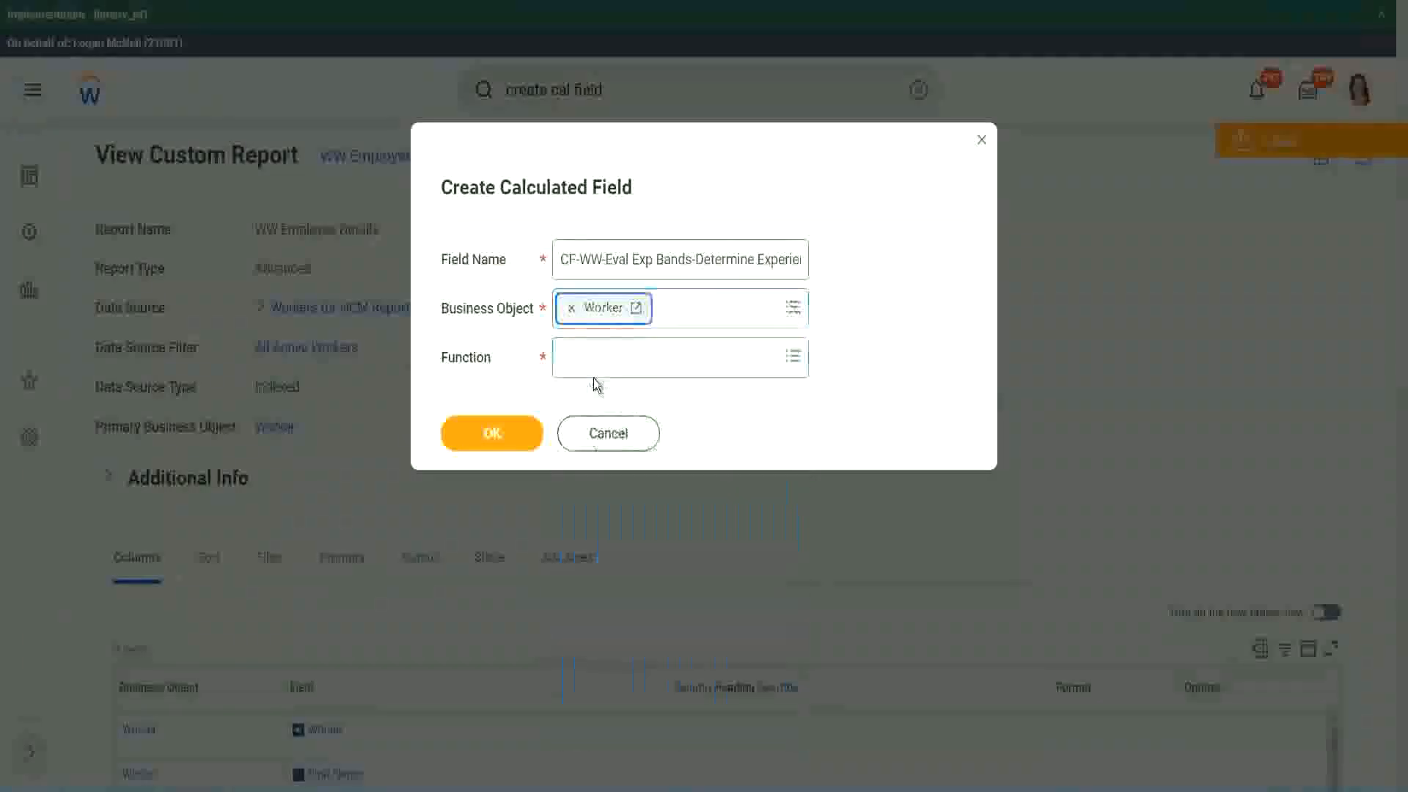
- Set the calculated field's function to Evaluate Expression Band
{"action": "left_click", "coordinate": [595, 354]}
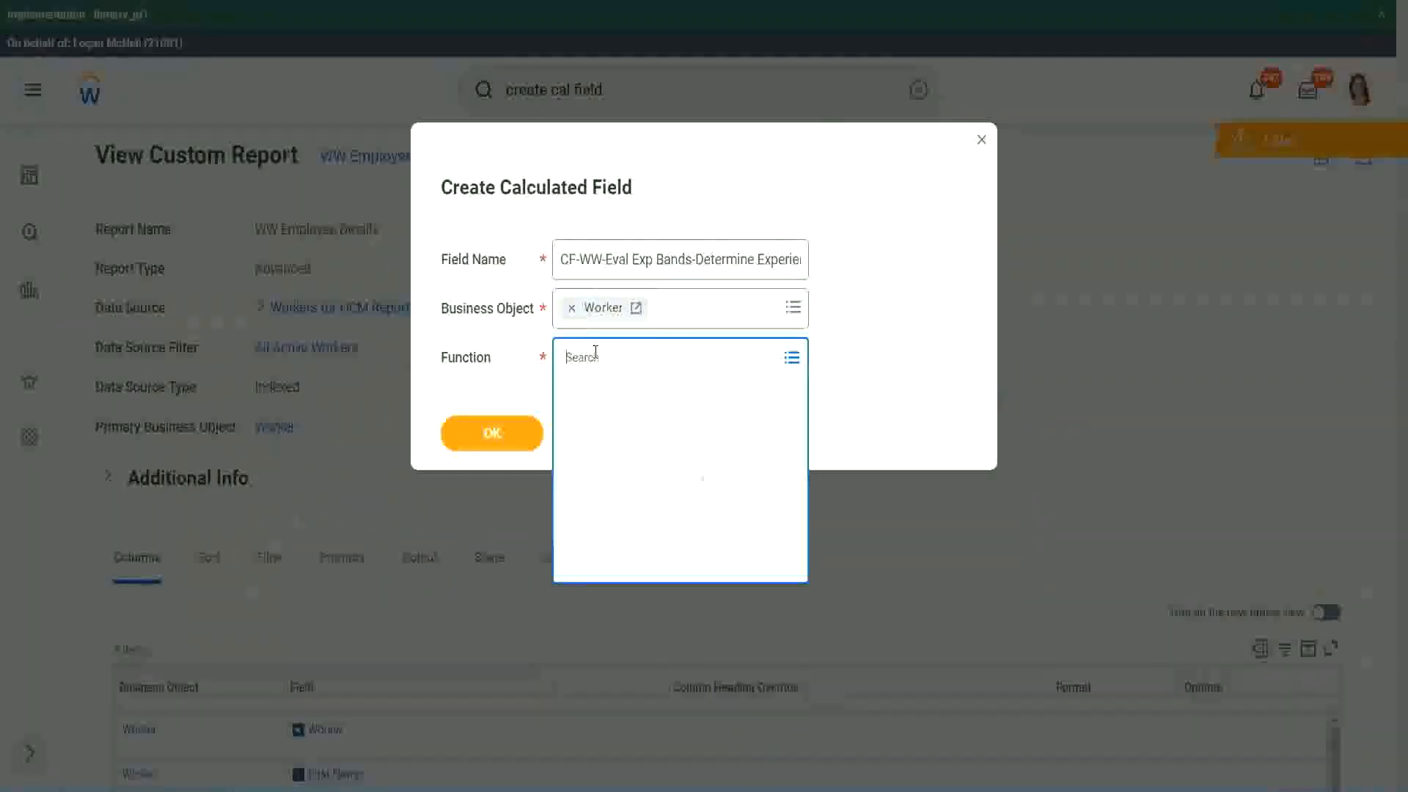
{"action": "type", "text": "eval ex"}
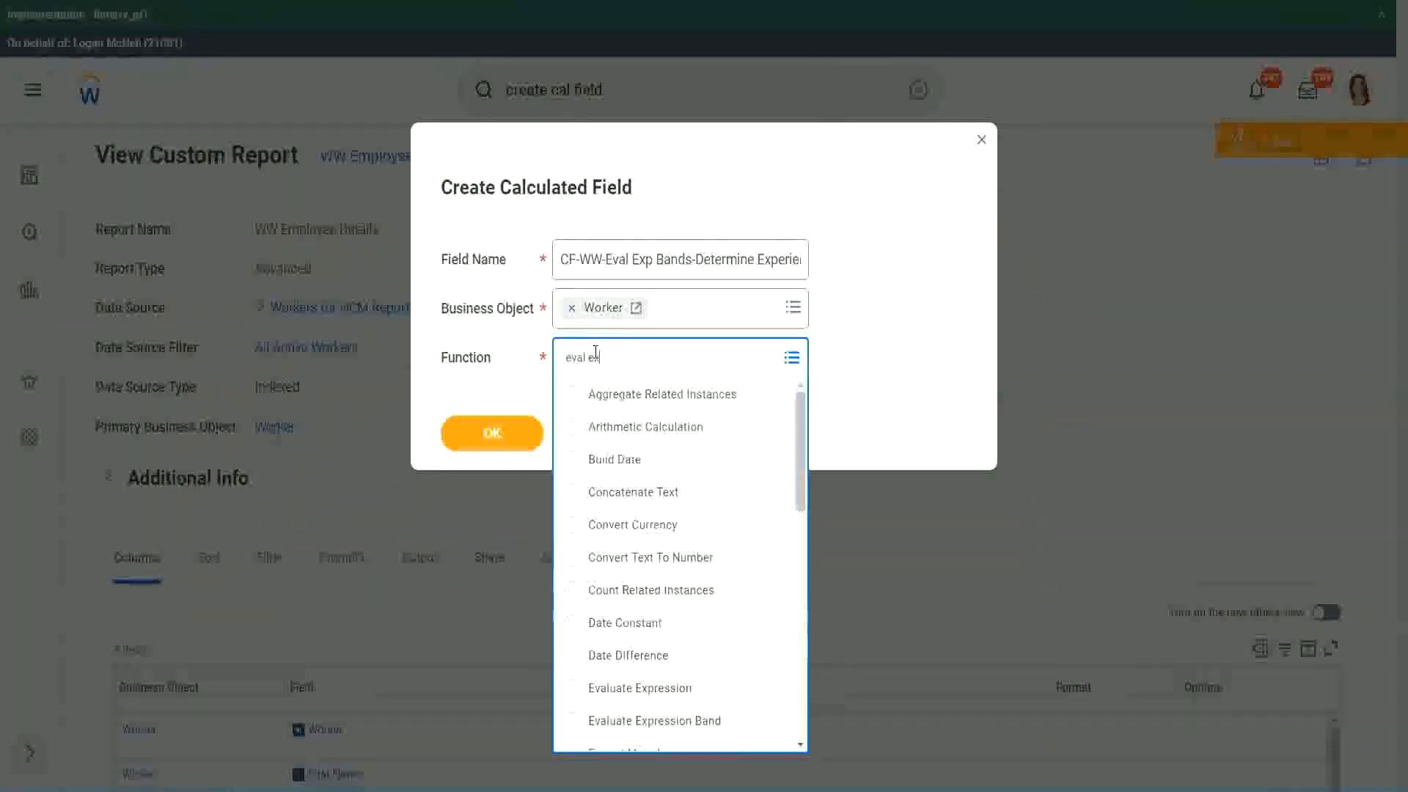
{"action": "type", "text": "p"}
{"action": "key", "text": "Return"}
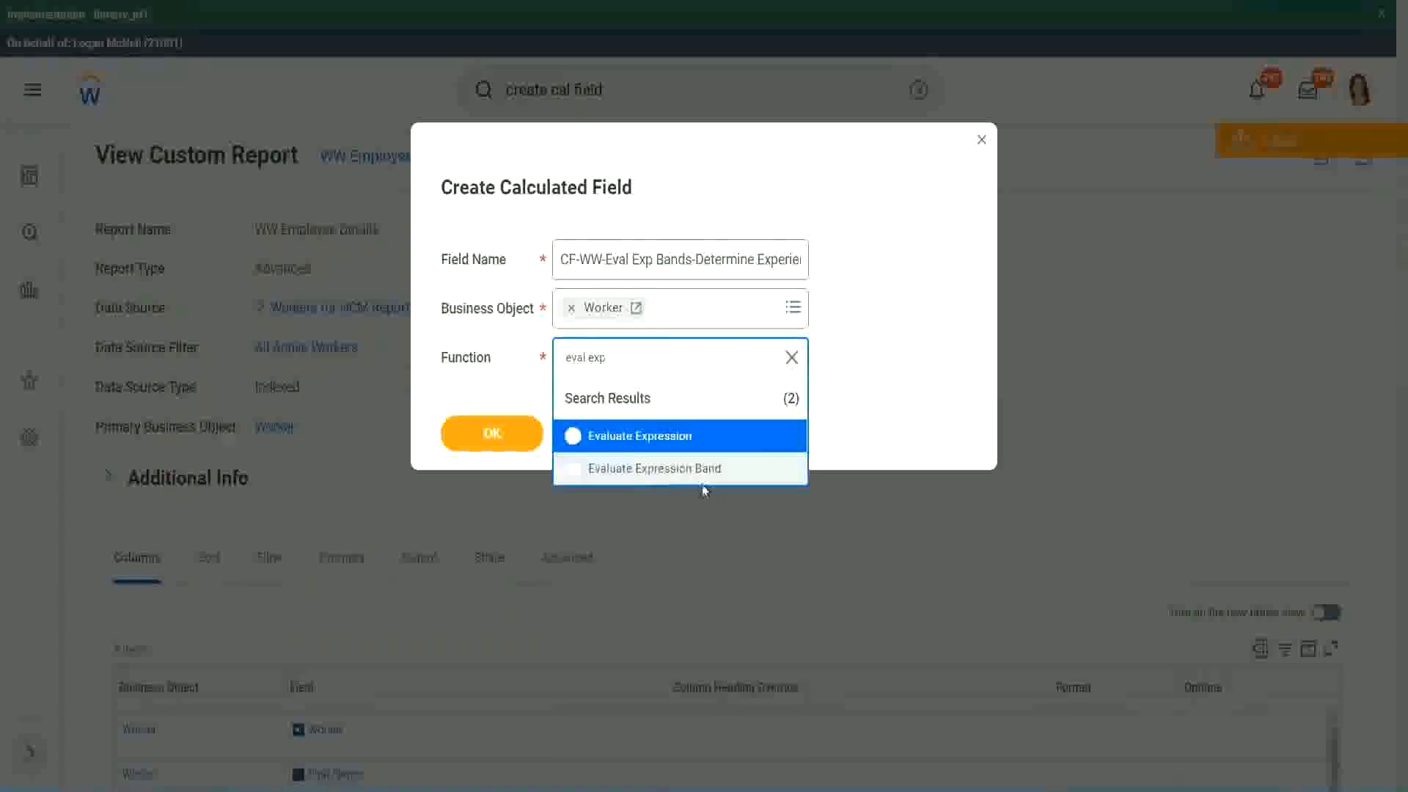
{"action": "left_click", "coordinate": [709, 476]}
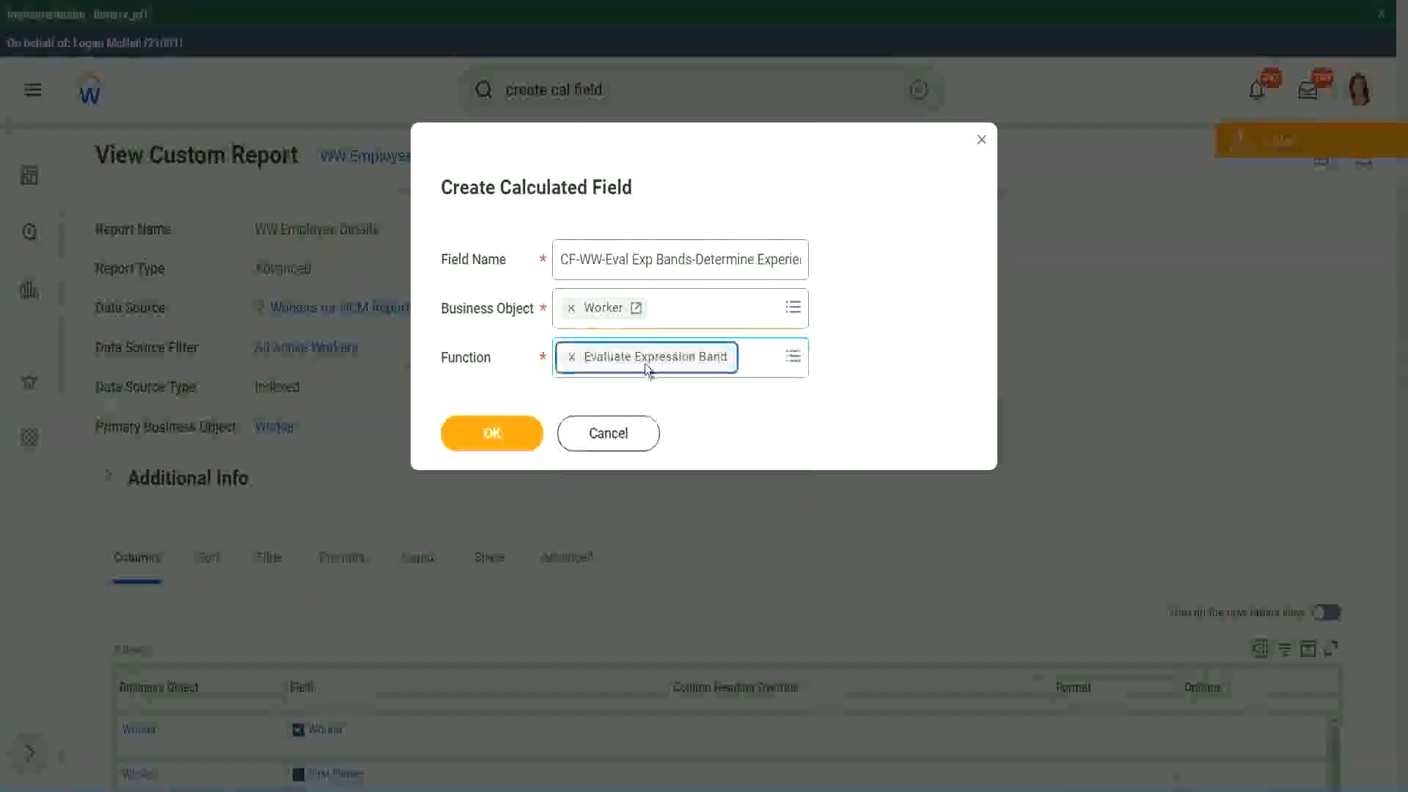
- Change "Exp Bands" to "Exp Band" in the field name and confirm the field's creation details
{"action": "left_click", "coordinate": [692, 258]}
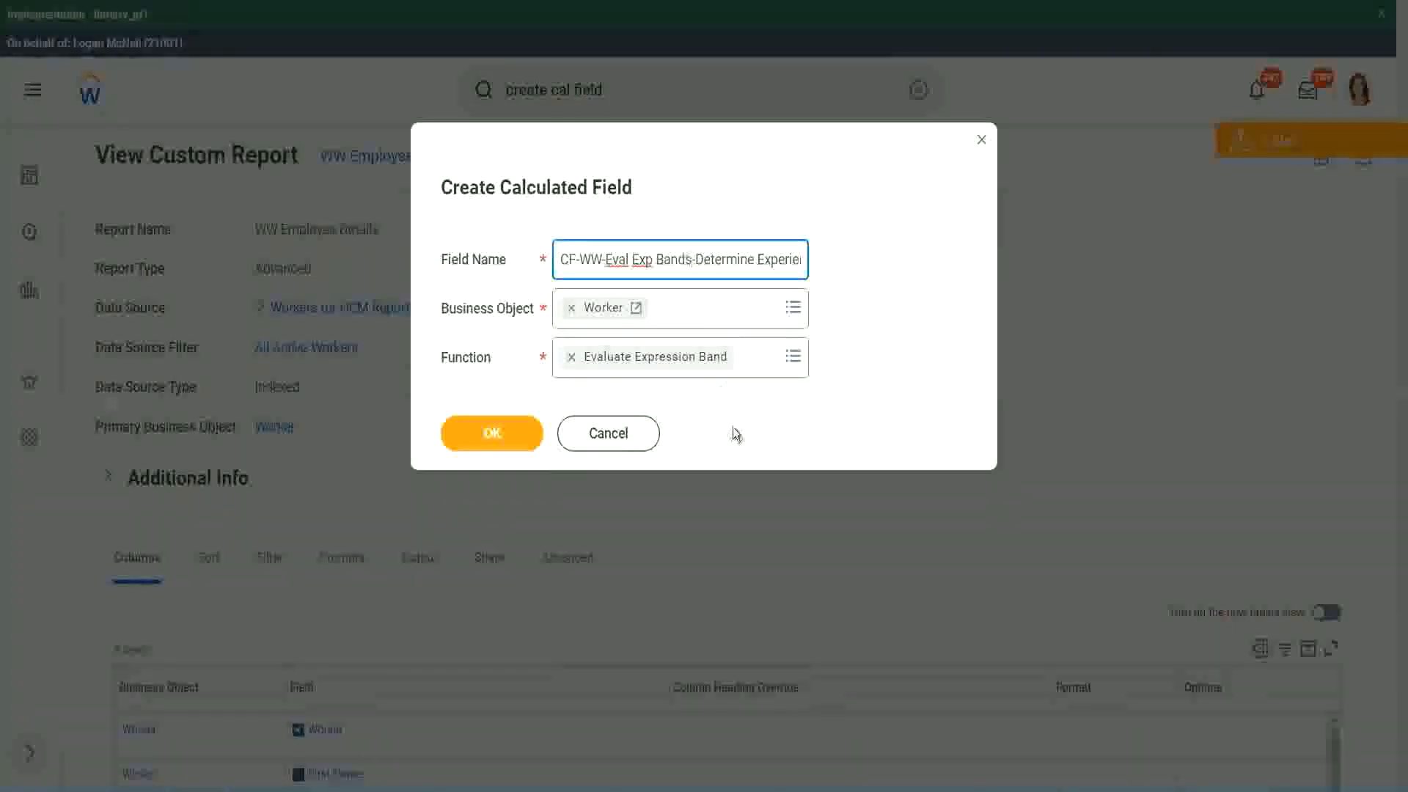
{"action": "key", "text": "BackSpace"}
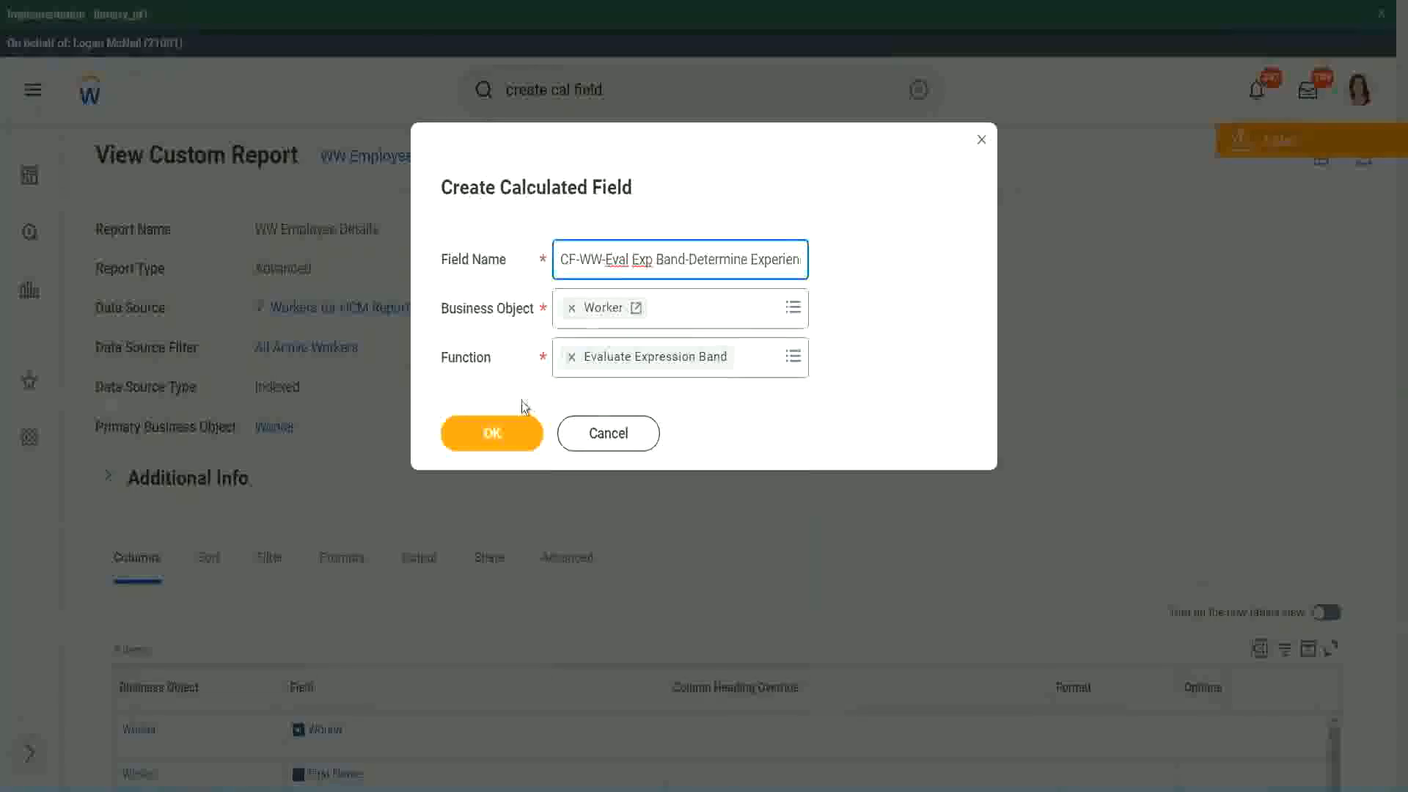
{"action": "left_click", "coordinate": [496, 433]}
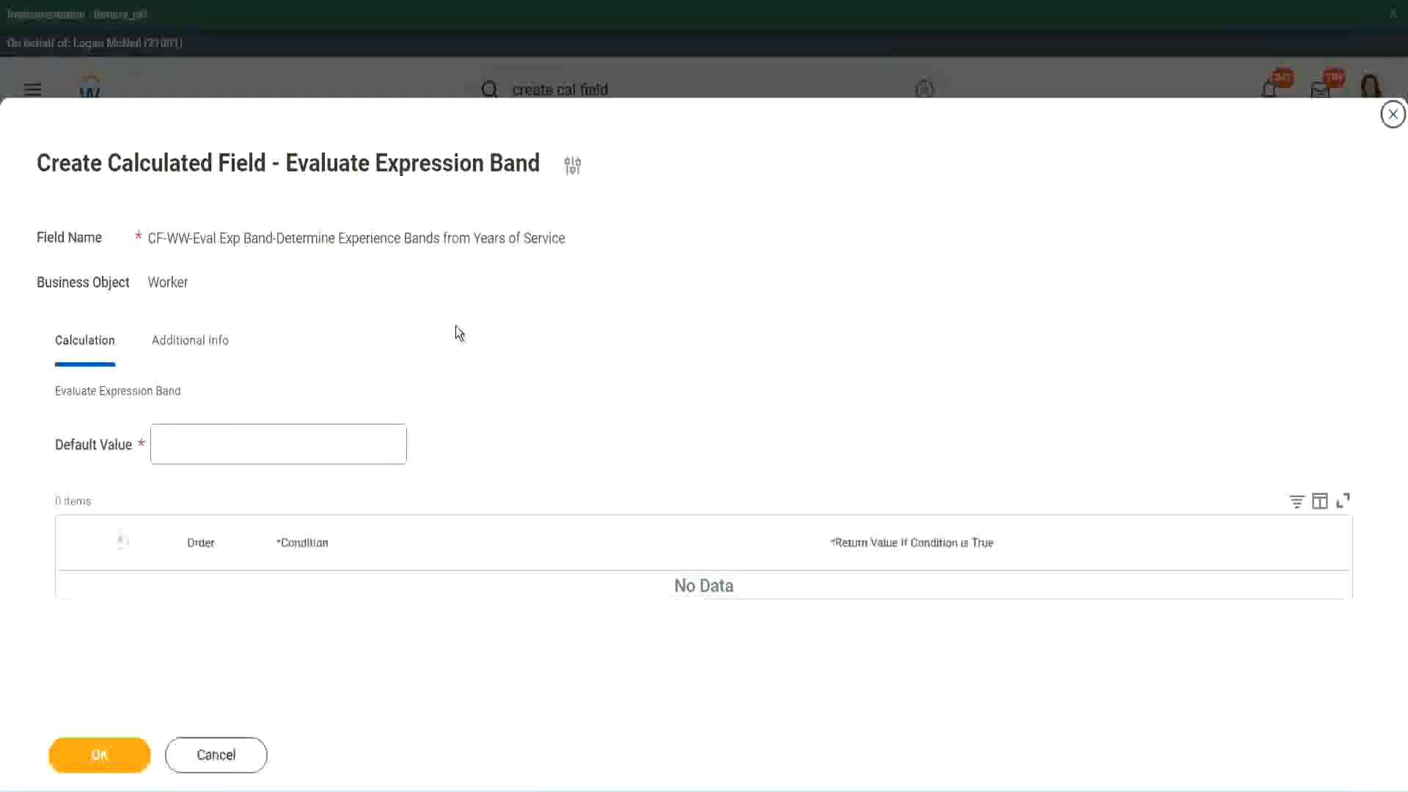
- Set the default value to "-" and add a first condition row
{"action": "left_click", "coordinate": [203, 452]}
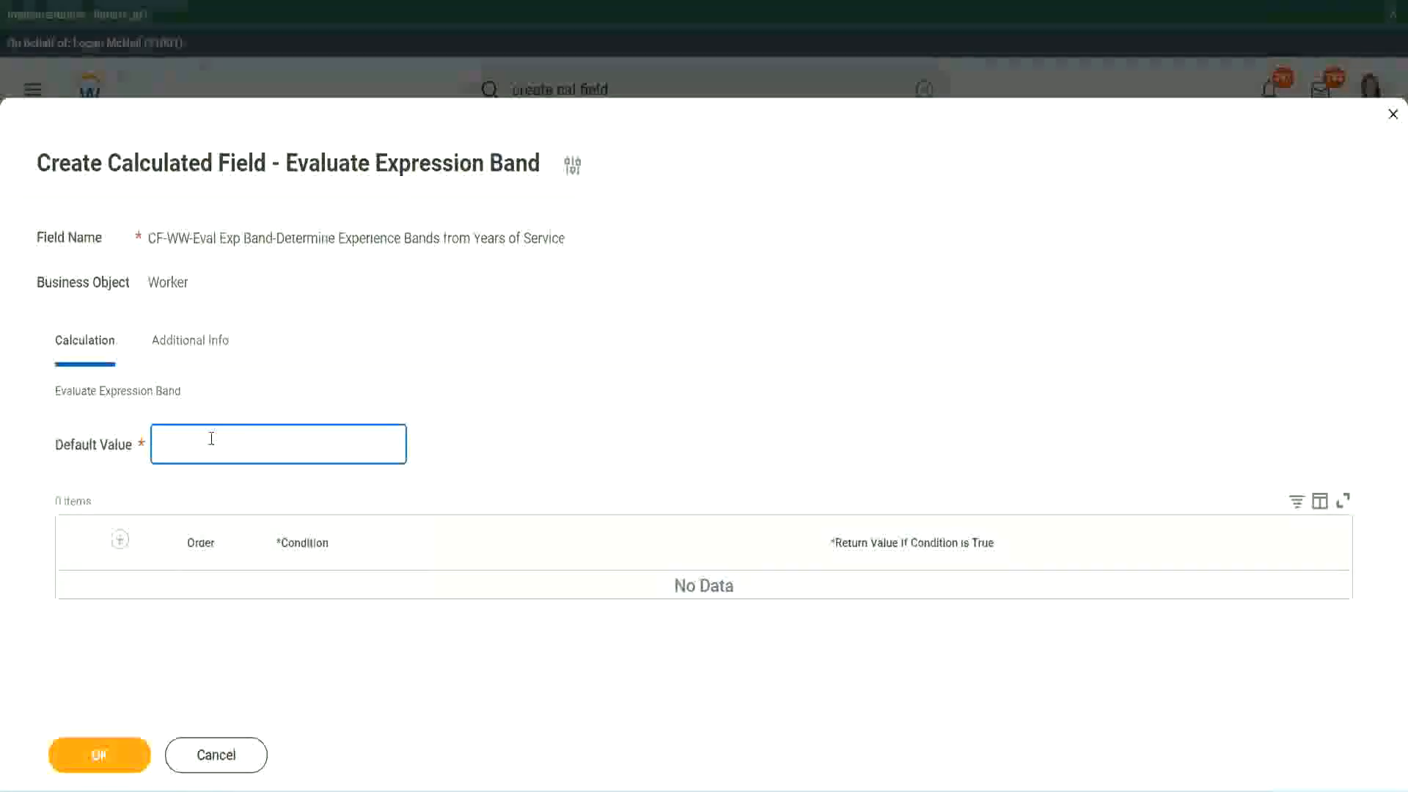
{"action": "type", "text": "N"}
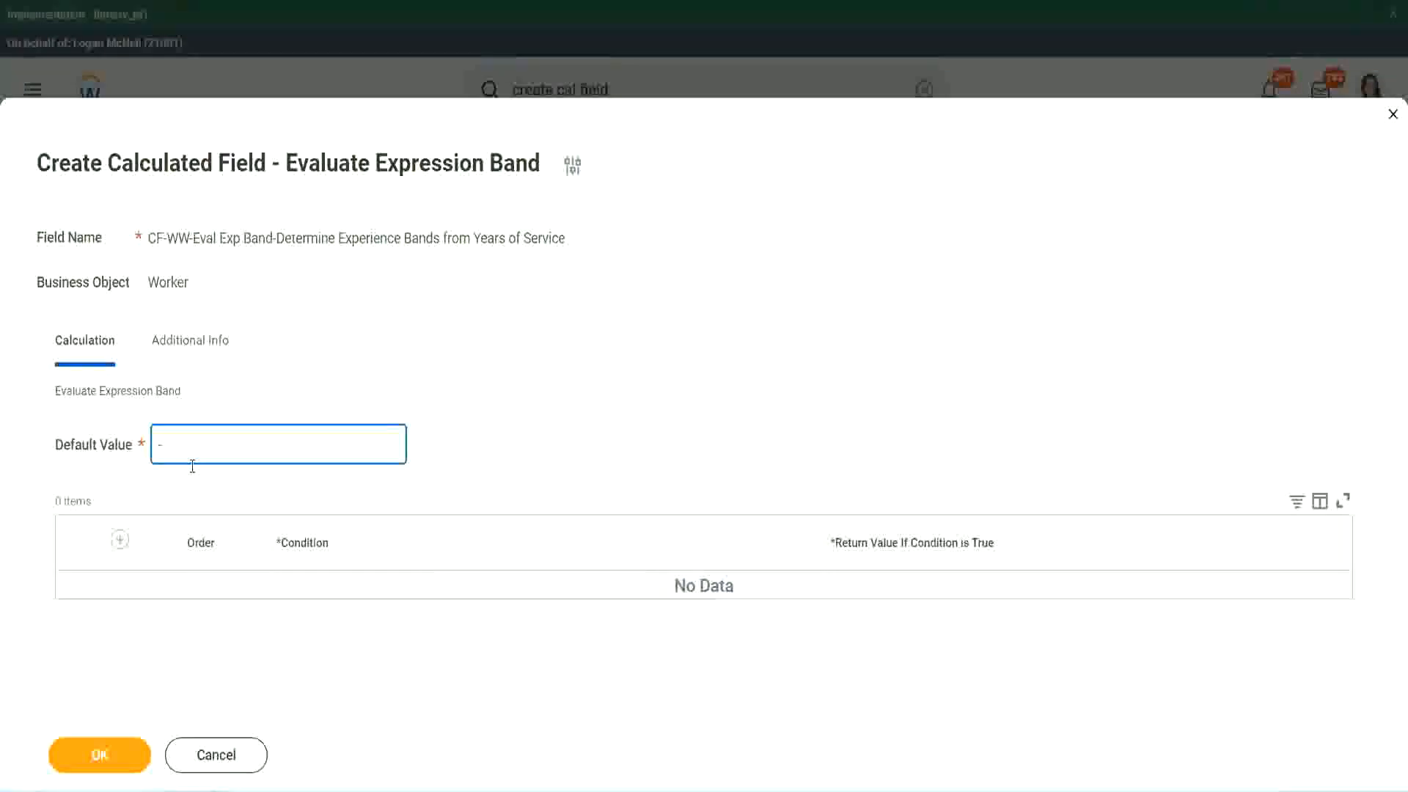
{"action": "left_click", "coordinate": [123, 541]}
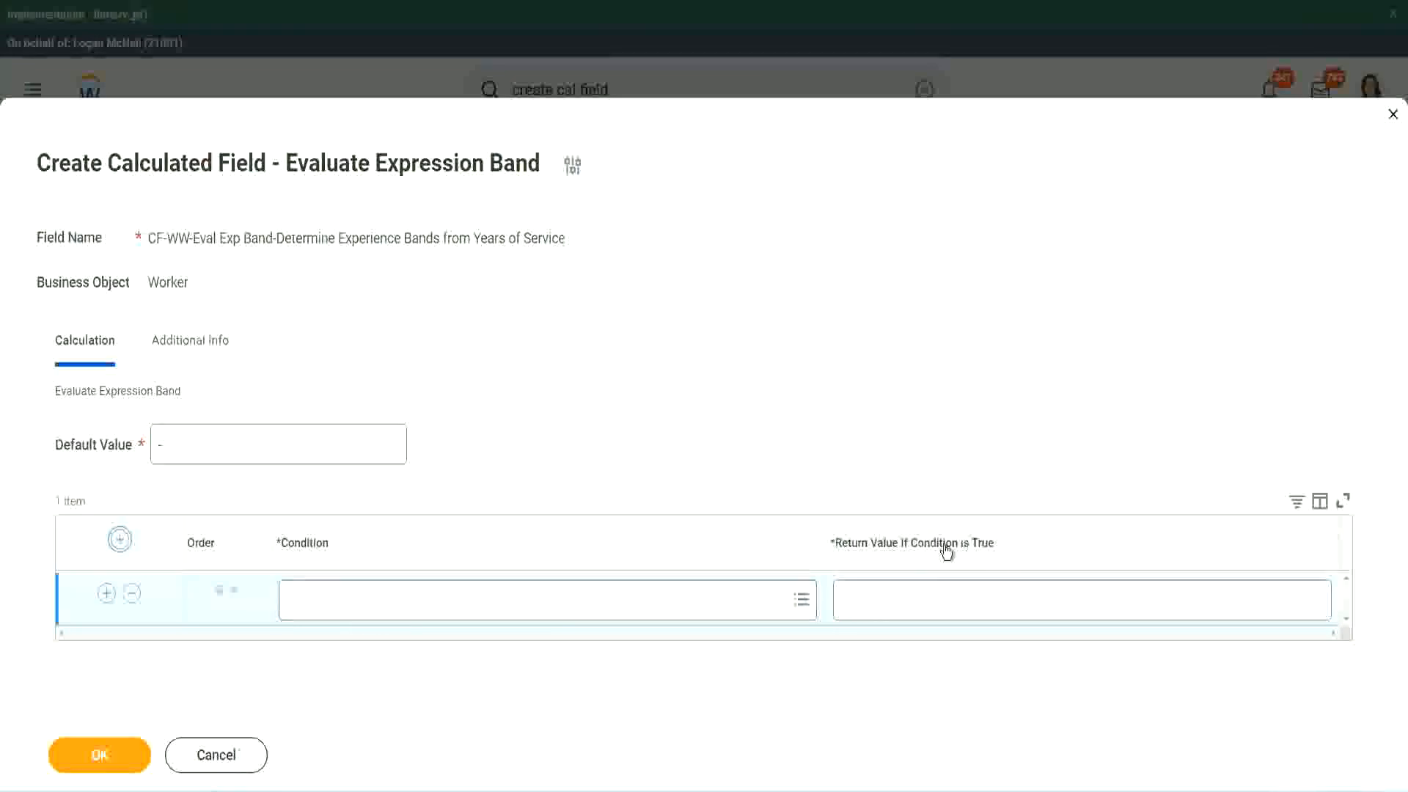
{"action": "left_click", "coordinate": [916, 599]}
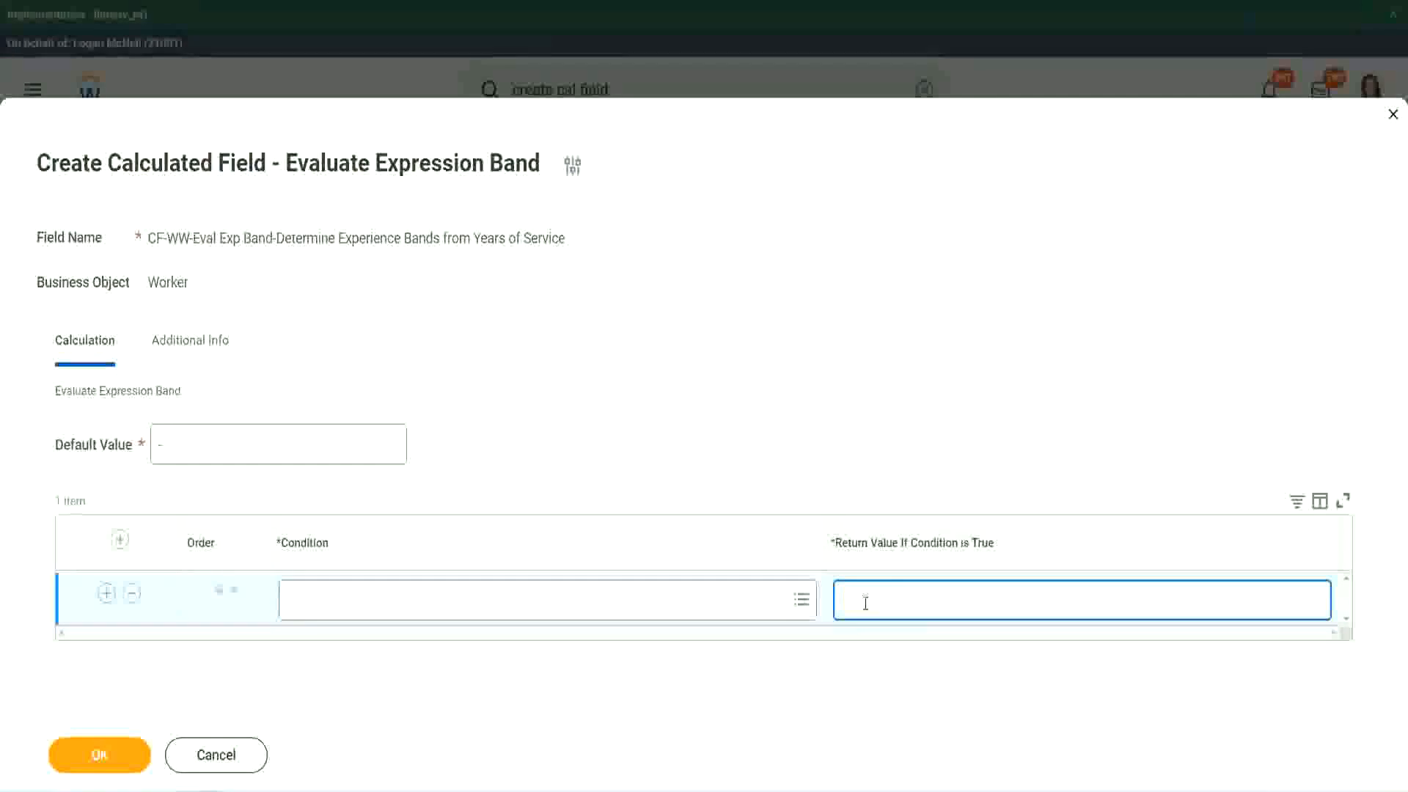
{"action": "type", "text": "adkadjaldjaldja"}
{"action": "key", "text": "BackSpace"}
{"action": "key", "text": "BackSpace"}
{"action": "key", "text": "BackSpace"}
{"action": "key", "text": "BackSpace"}
{"action": "key", "text": "BackSpace"}
{"action": "key", "text": "BackSpace"}
{"action": "key", "text": "BackSpace"}
{"action": "key", "text": "BackSpace"}
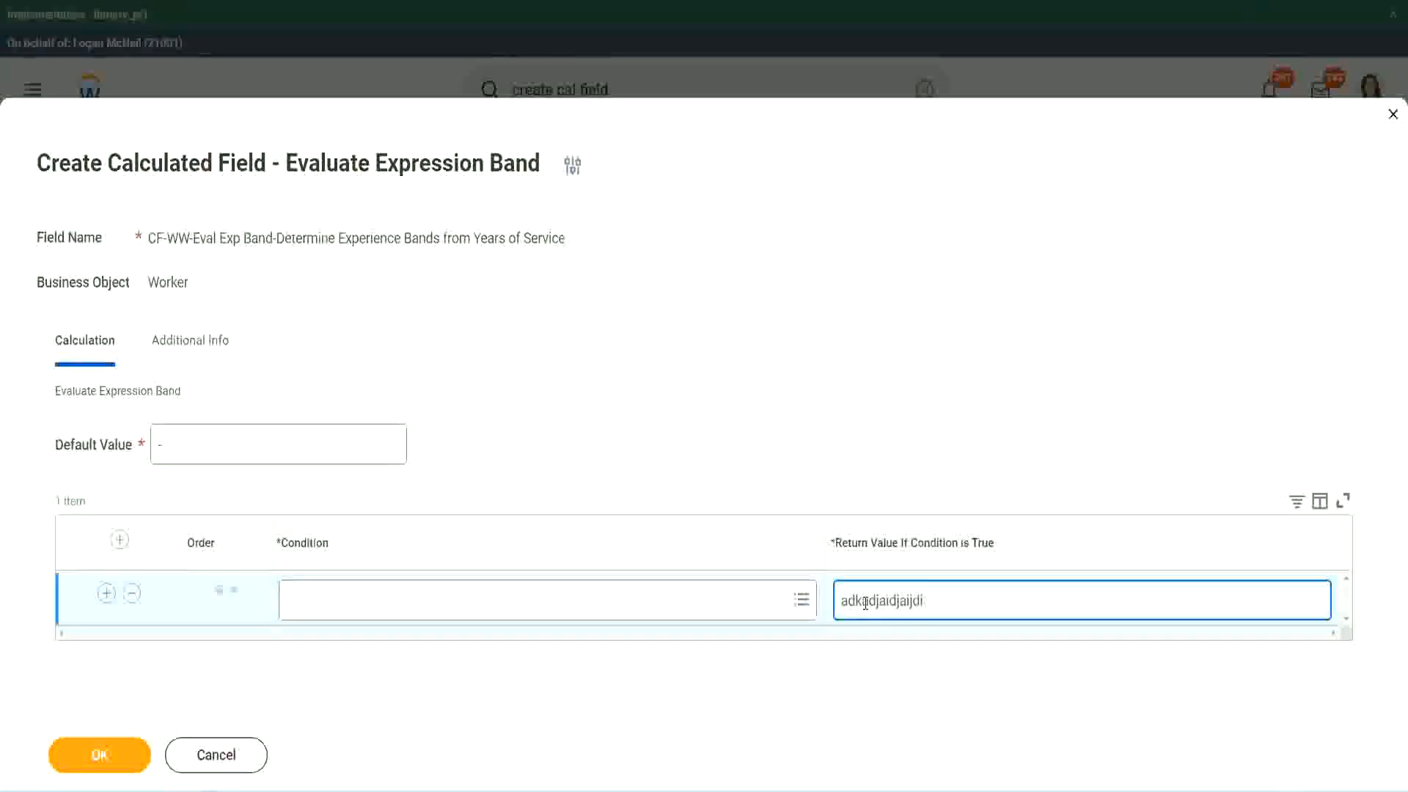
{"action": "key", "text": "BackSpace"}
{"action": "key", "text": "BackSpace"}
{"action": "key", "text": "BackSpace"}
{"action": "key", "text": "BackSpace"}
{"action": "key", "text": "BackSpace"}
{"action": "key", "text": "BackSpace"}
{"action": "key", "text": "BackSpace"}
{"action": "key", "text": "BackSpace"}
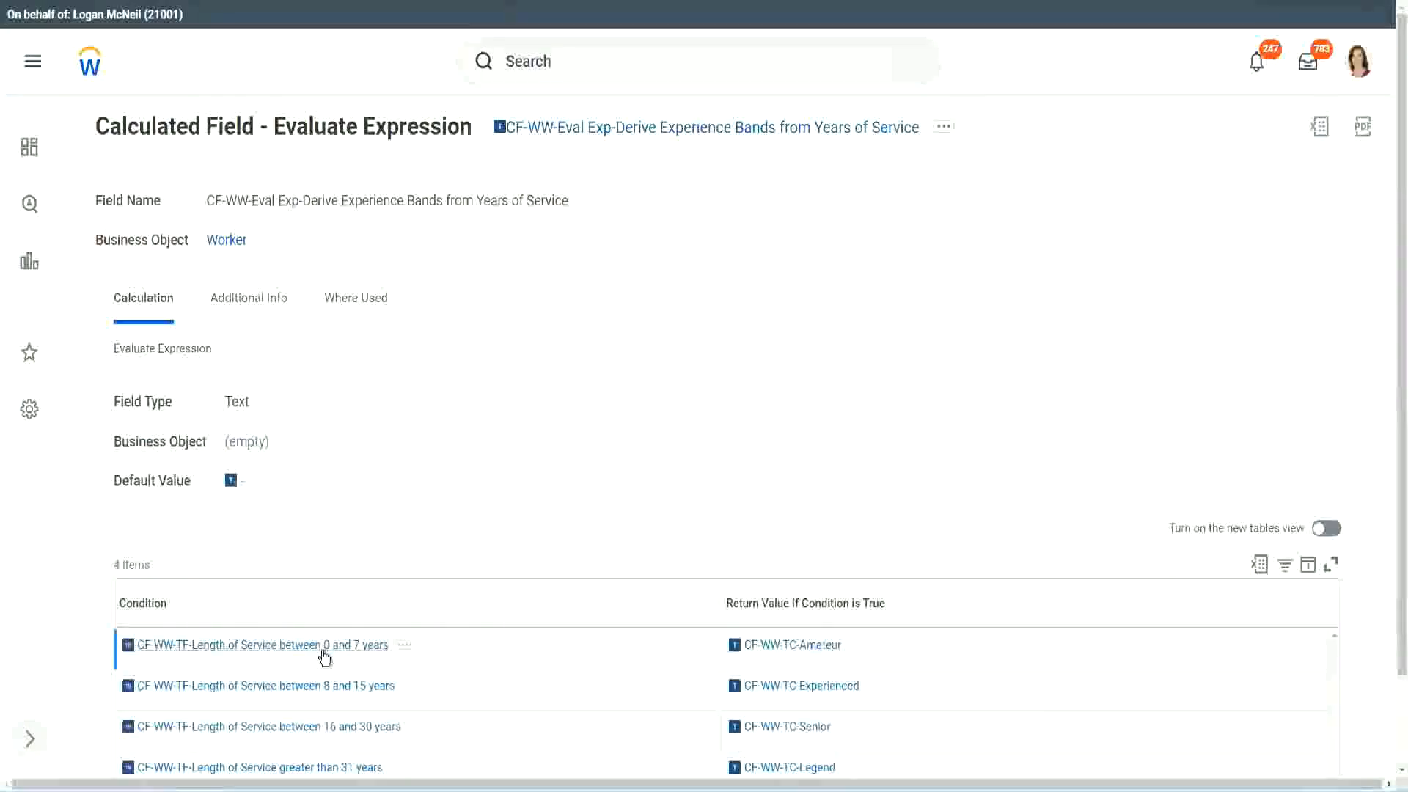
- Copy CF-WW-TF-Length of Service between 0 and 7 years from the existing field as the first row's condition, with return value Amateur
{"action": "right_click", "coordinate": [325, 658]}
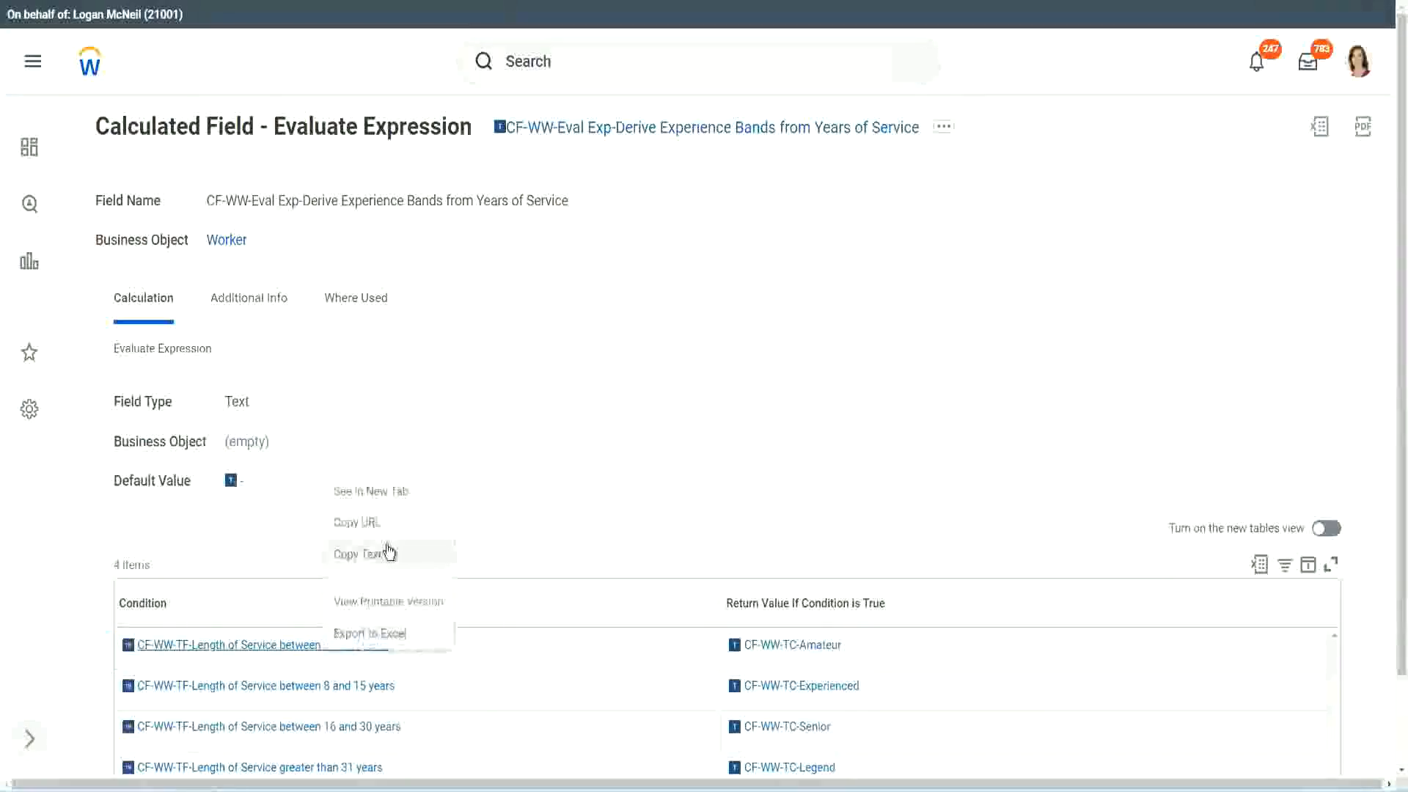
{"action": "left_click", "coordinate": [353, 553]}
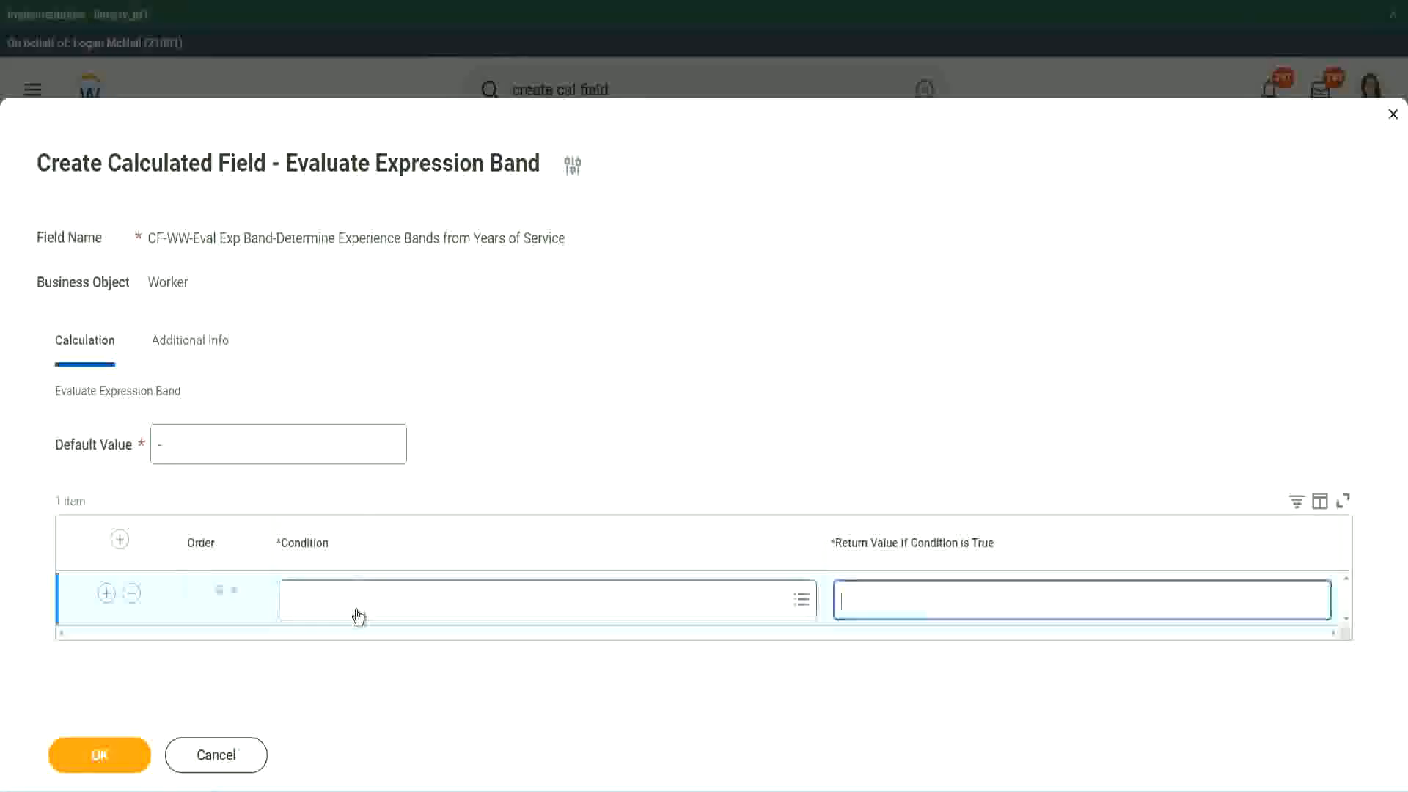
{"action": "left_click", "coordinate": [357, 610]}
{"action": "key", "text": "ctrl+v"}
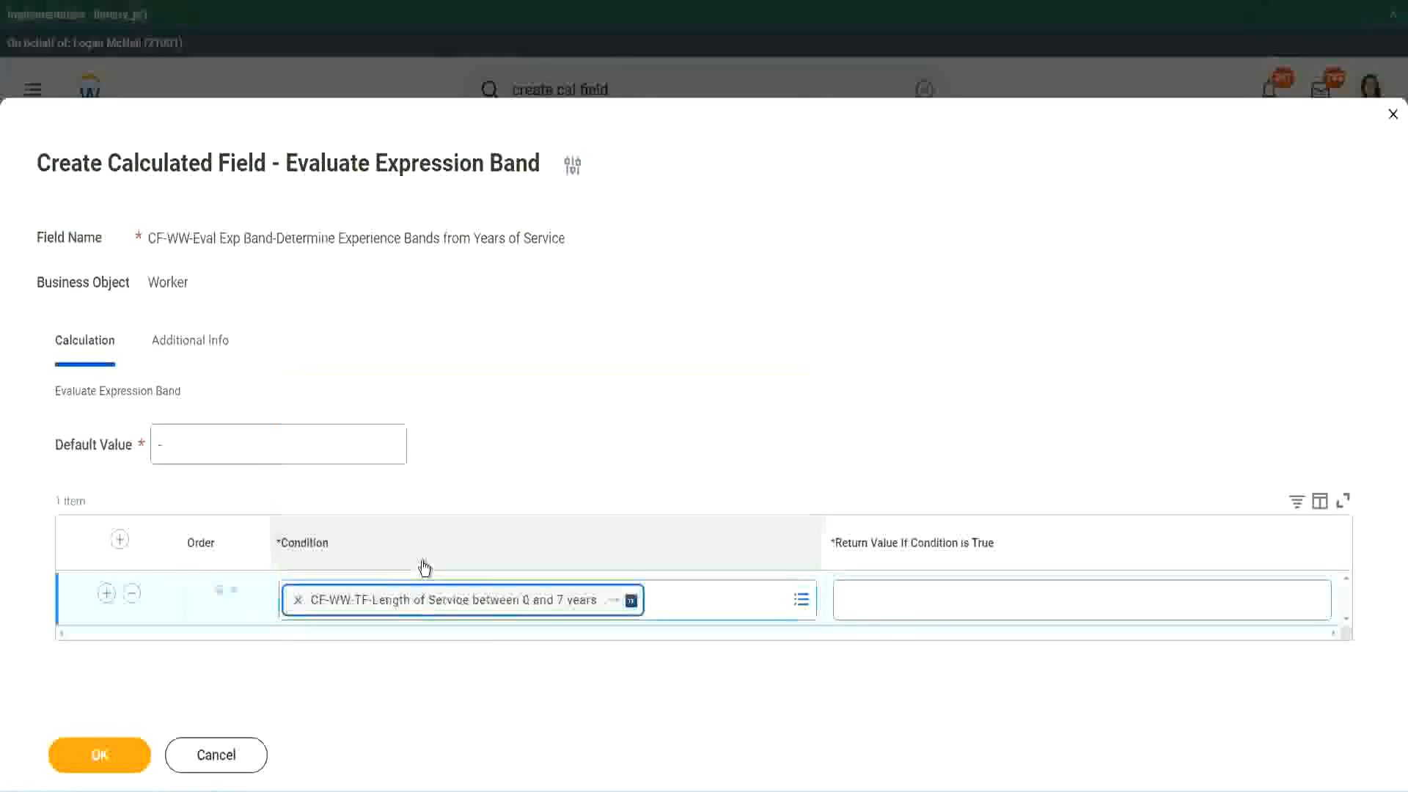
{"action": "left_click", "coordinate": [890, 585]}
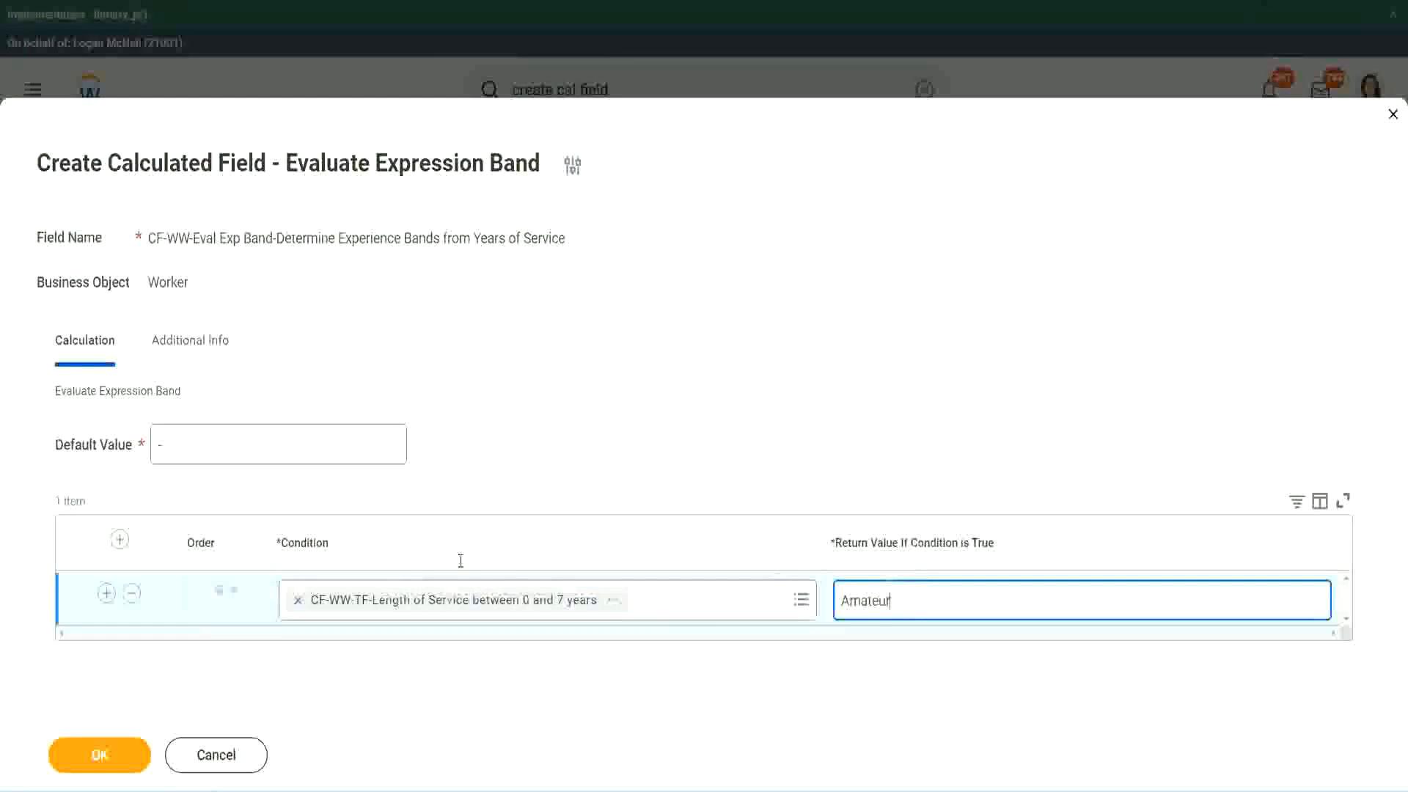
- Add three more empty condition rows below the Amateur row
{"action": "left_click", "coordinate": [106, 592]}
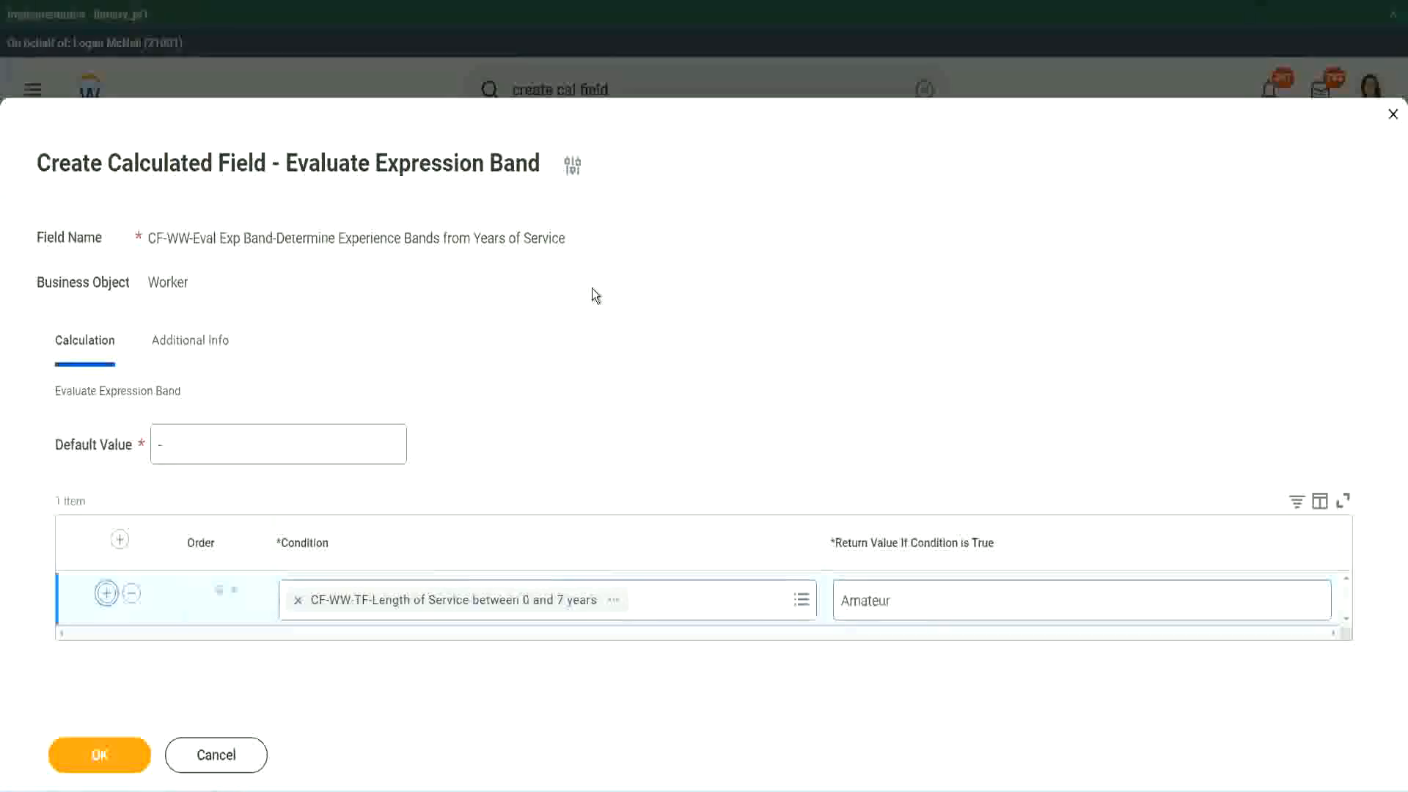
{"action": "left_click", "coordinate": [105, 646]}
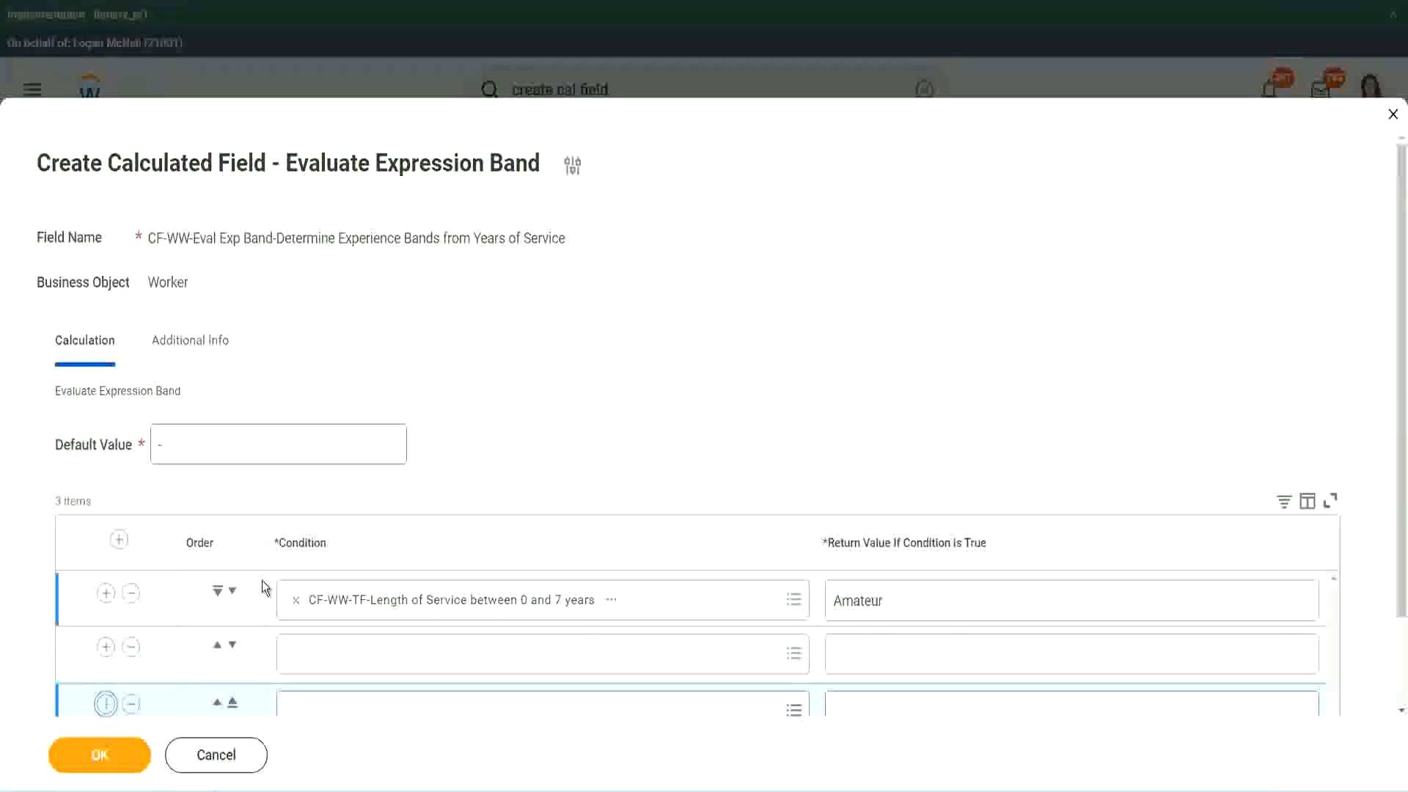
{"action": "scroll", "coordinate": [262, 581], "scroll_direction": "down", "scroll_amount": 2}
{"action": "left_click", "coordinate": [106, 595]}
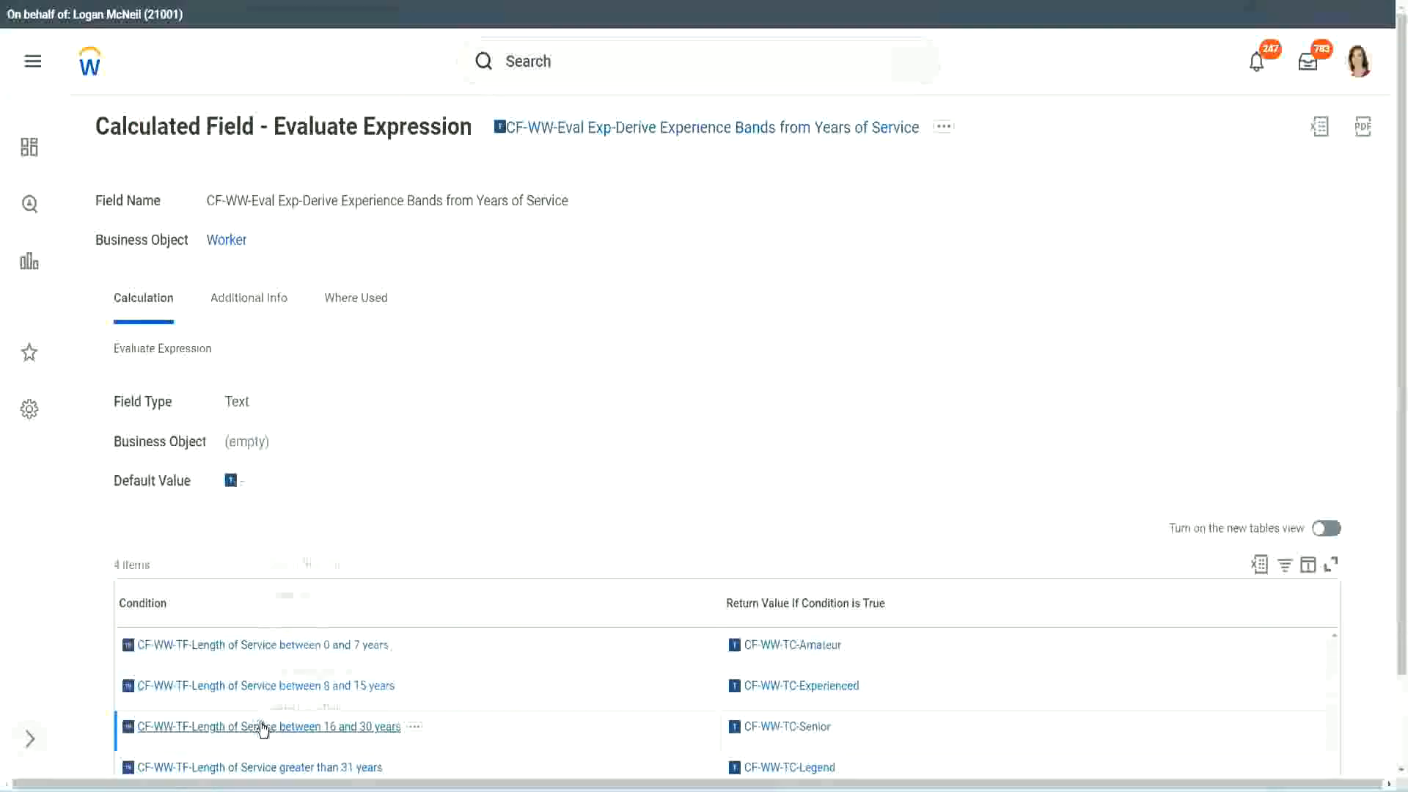
- Copy CF-WW-TF-Length of Service between 16 and 30 years from the existing field into the second row and move that row down to third place
{"action": "right_click", "coordinate": [263, 726]}
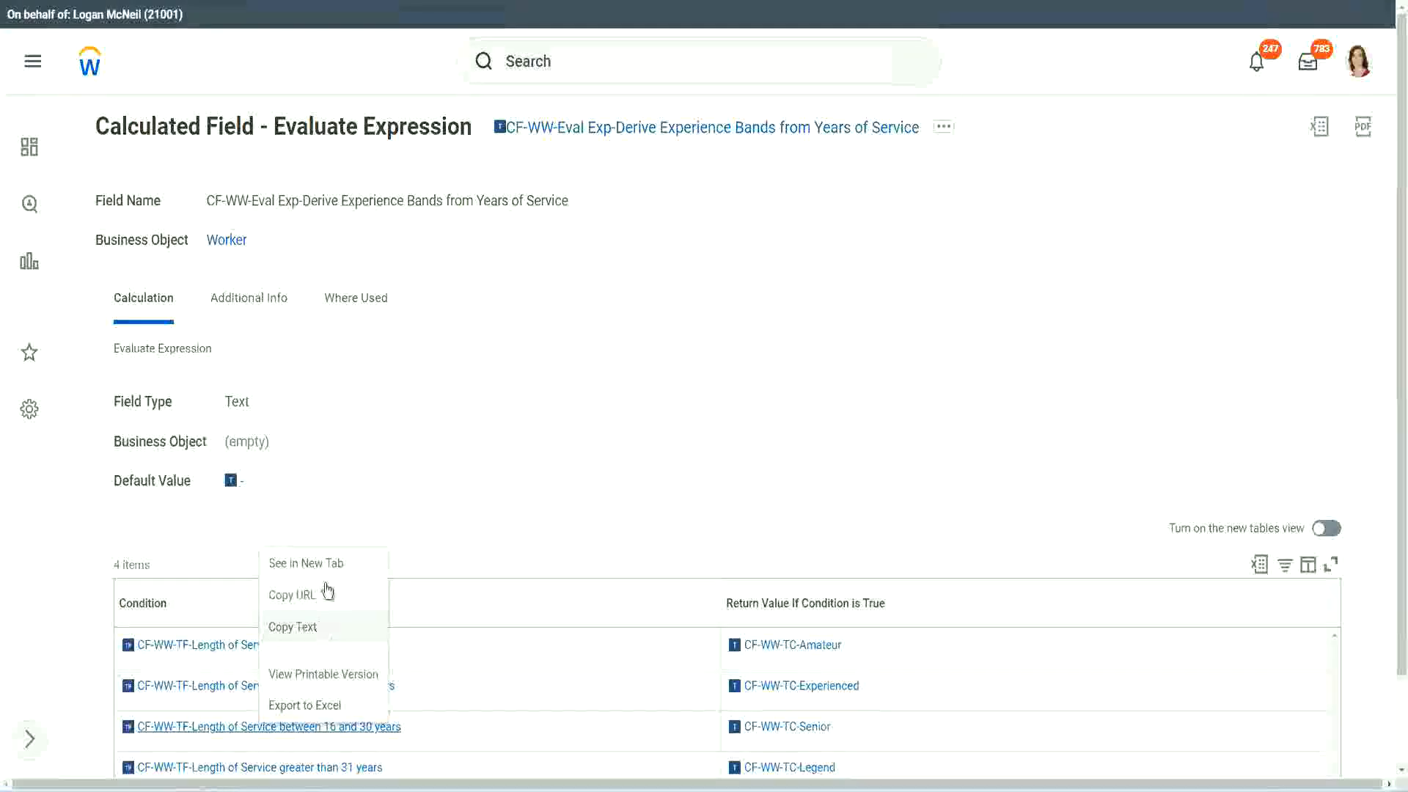
{"action": "left_click", "coordinate": [324, 590]}
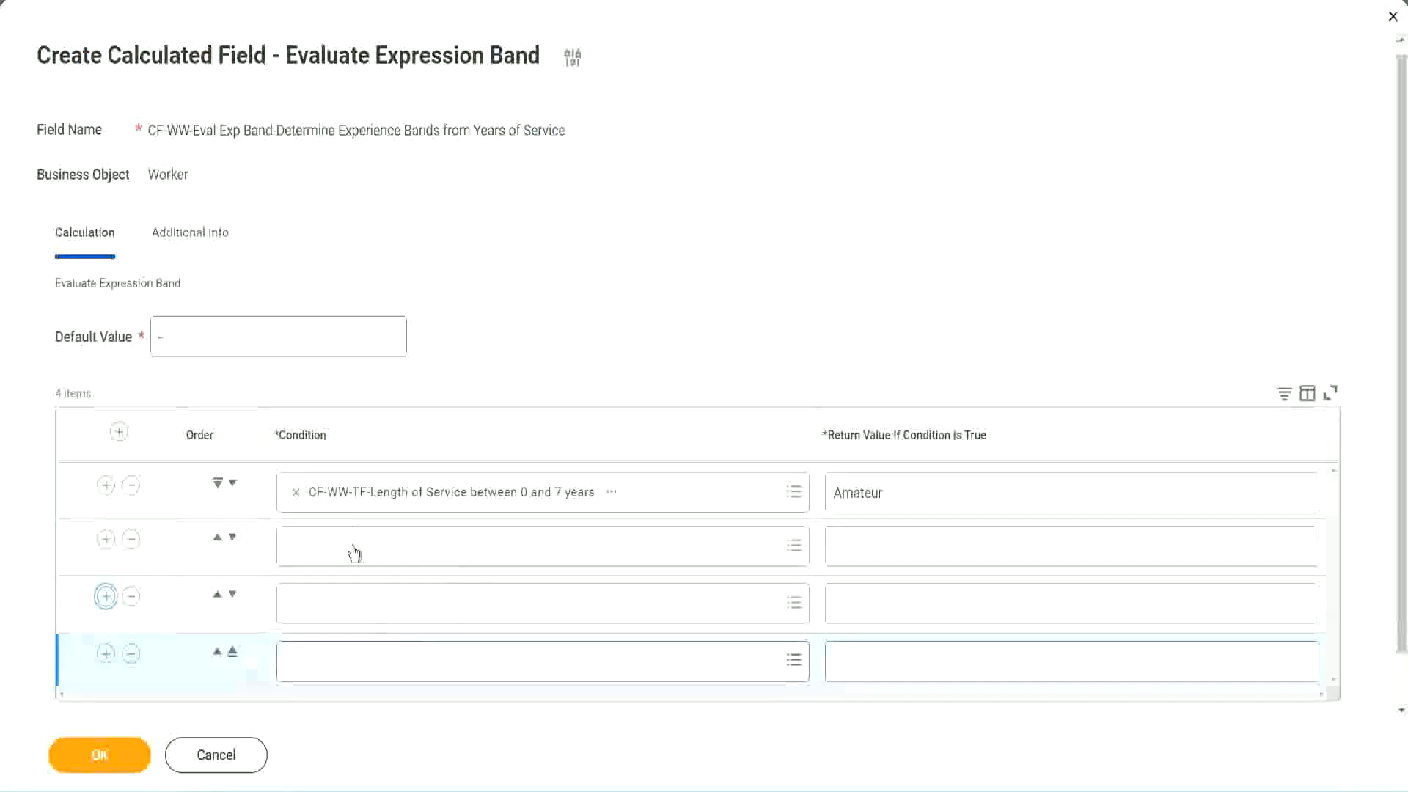
{"action": "left_click", "coordinate": [355, 544]}
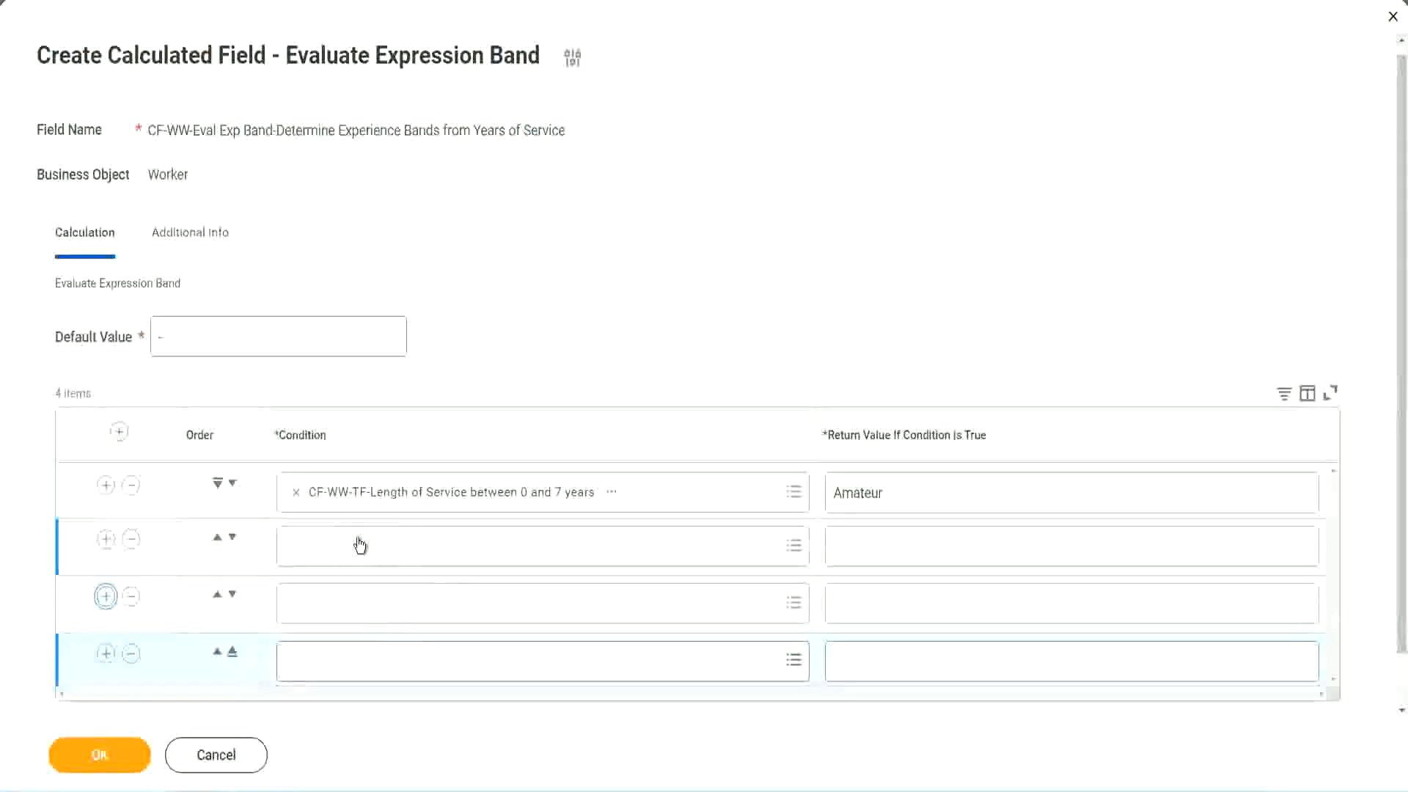
{"action": "key", "text": "ctrl+v"}
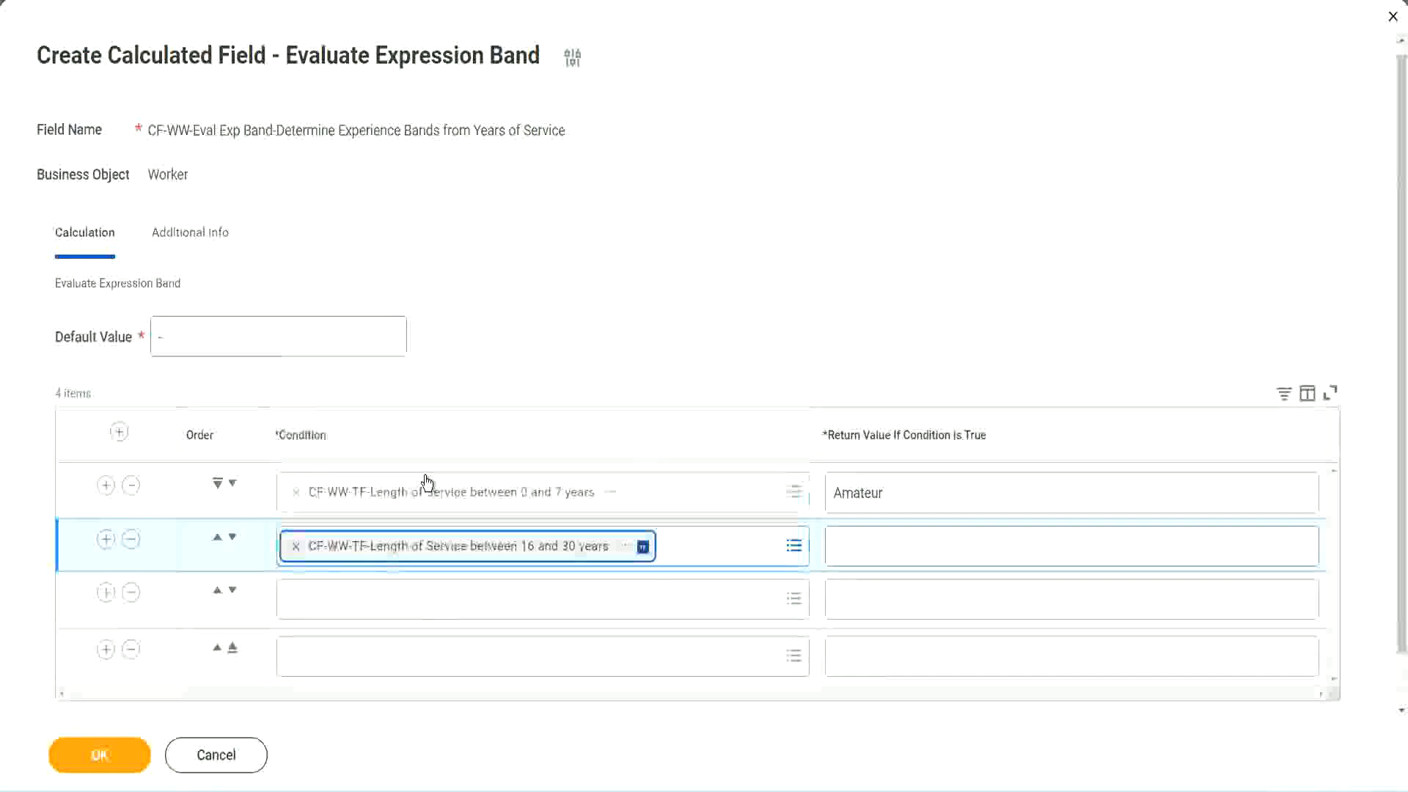
{"action": "left_click", "coordinate": [233, 536]}
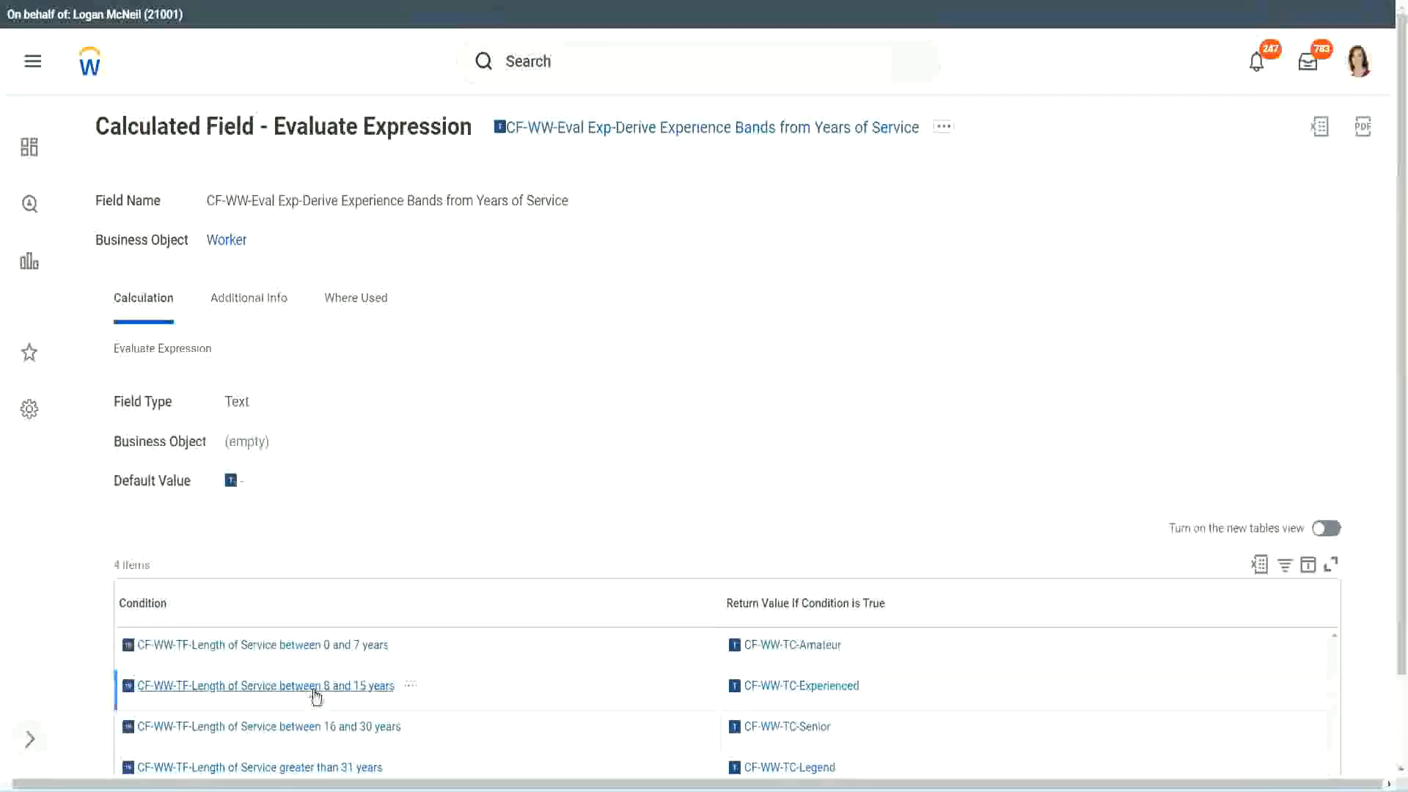
- Copy CF-WW-TF-Length of Service between 8 and 15 years from the existing field into the second row's condition
{"action": "right_click", "coordinate": [316, 694]}
{"action": "left_click", "coordinate": [330, 592]}
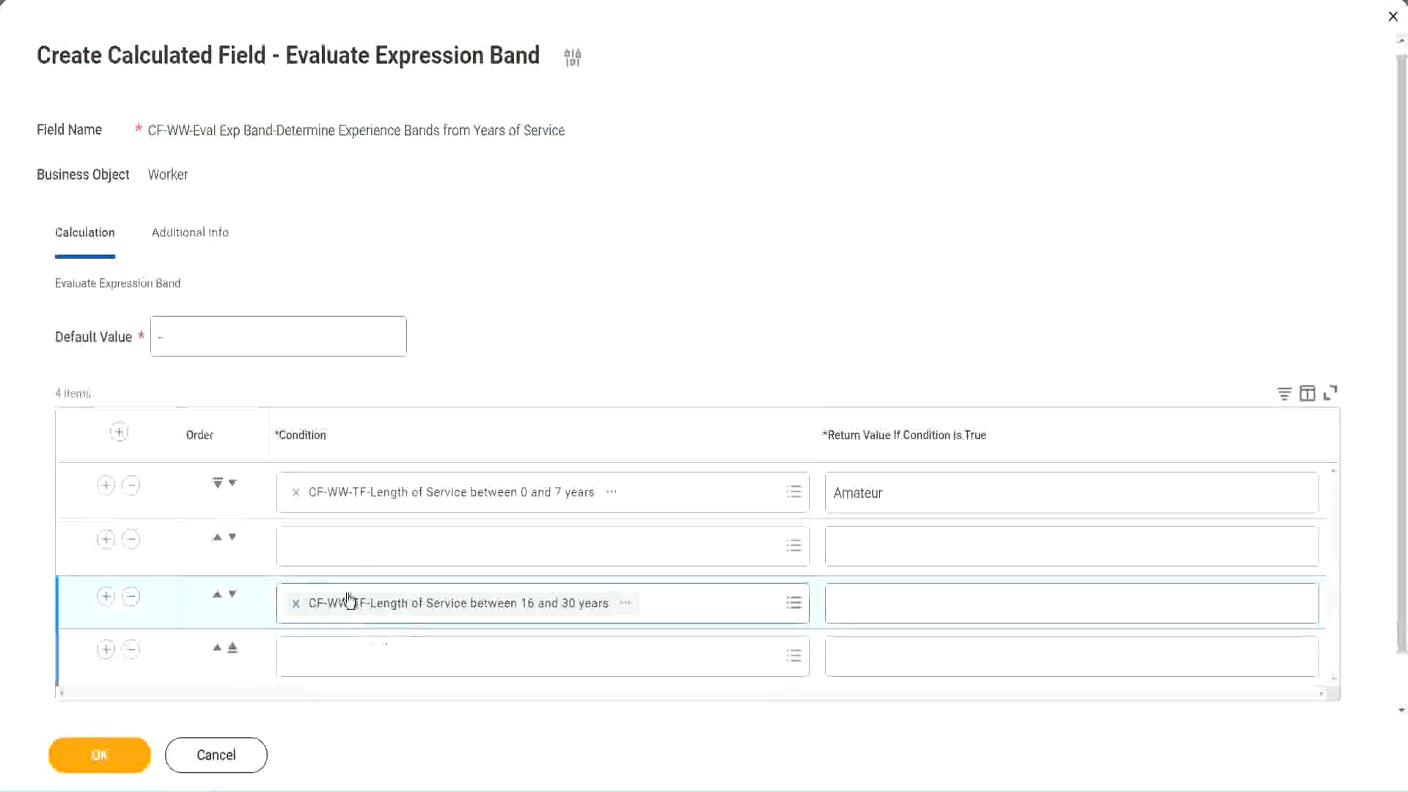
{"action": "left_click", "coordinate": [353, 560]}
{"action": "key", "text": "ctrl+v"}
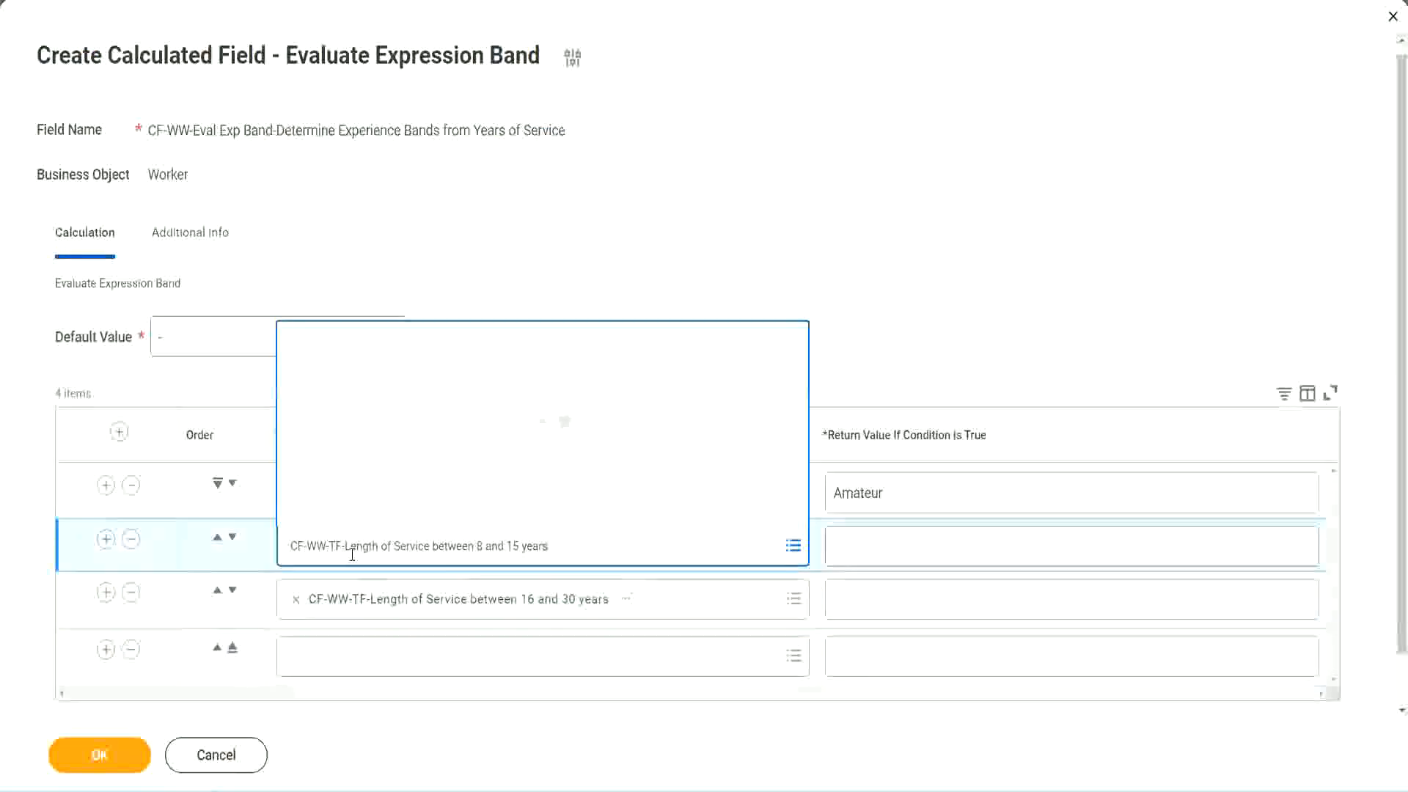
{"action": "key", "text": "Return"}
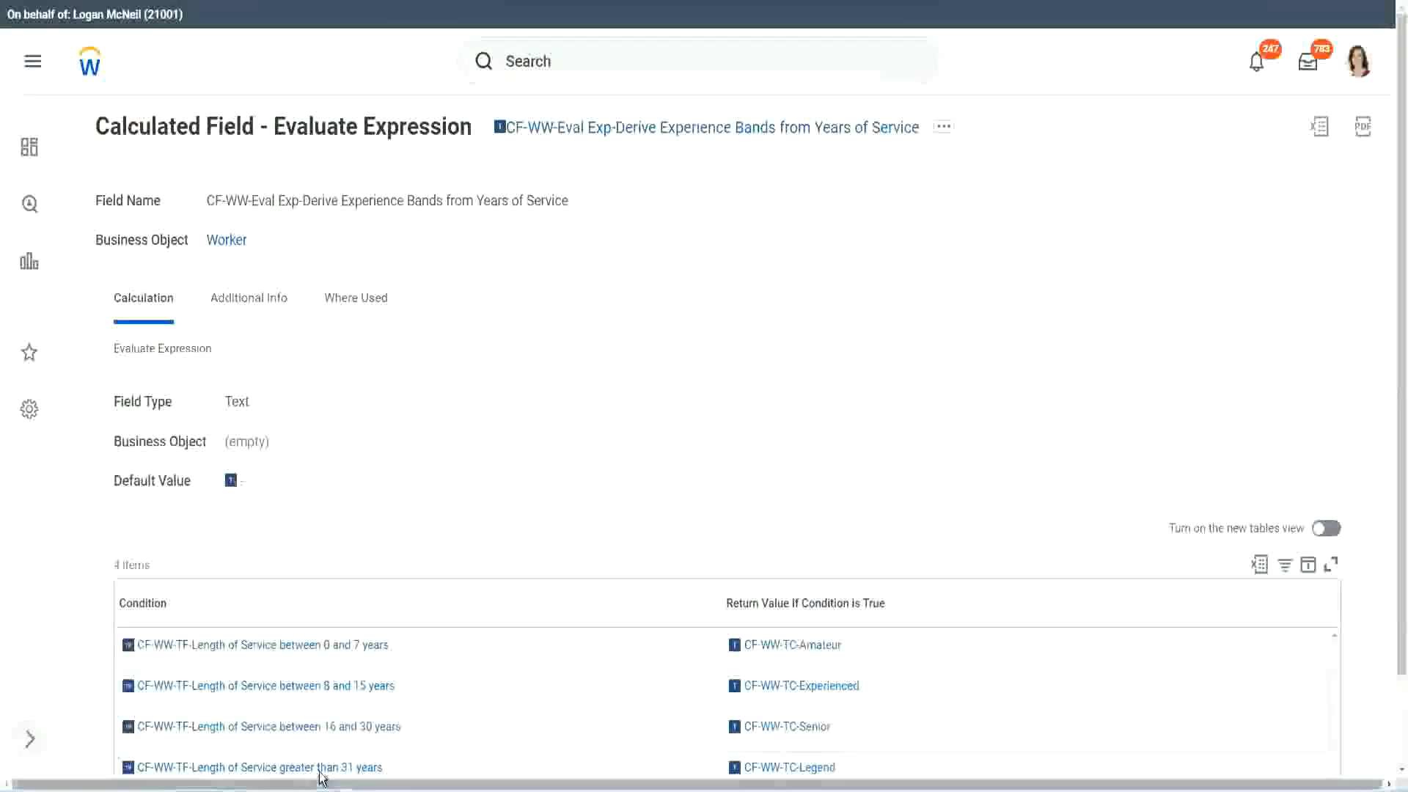
- Copy CF-WW-TF-Length of Service greater than 31 years from the existing field into the fourth row's condition
{"action": "right_click", "coordinate": [321, 775]}
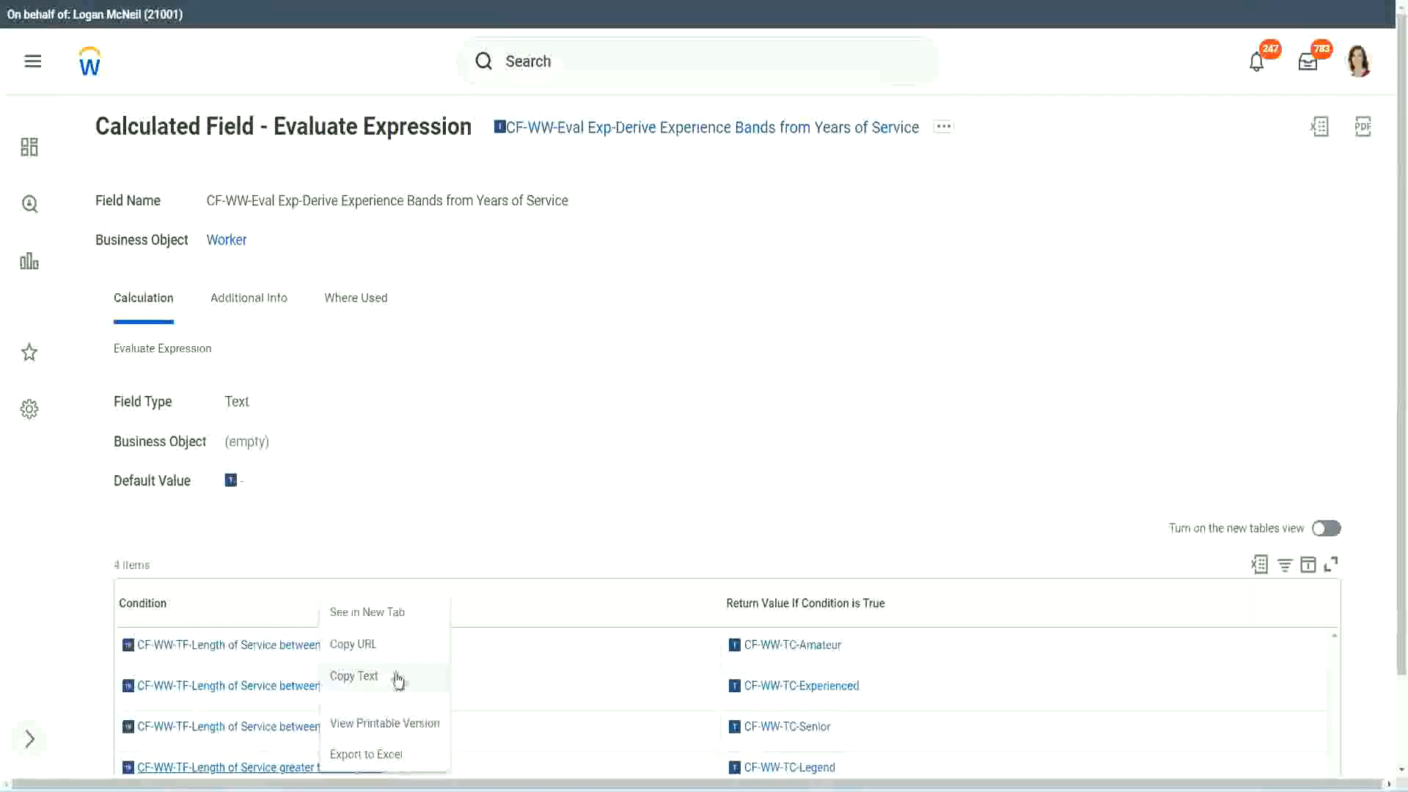
{"action": "left_click", "coordinate": [402, 690]}
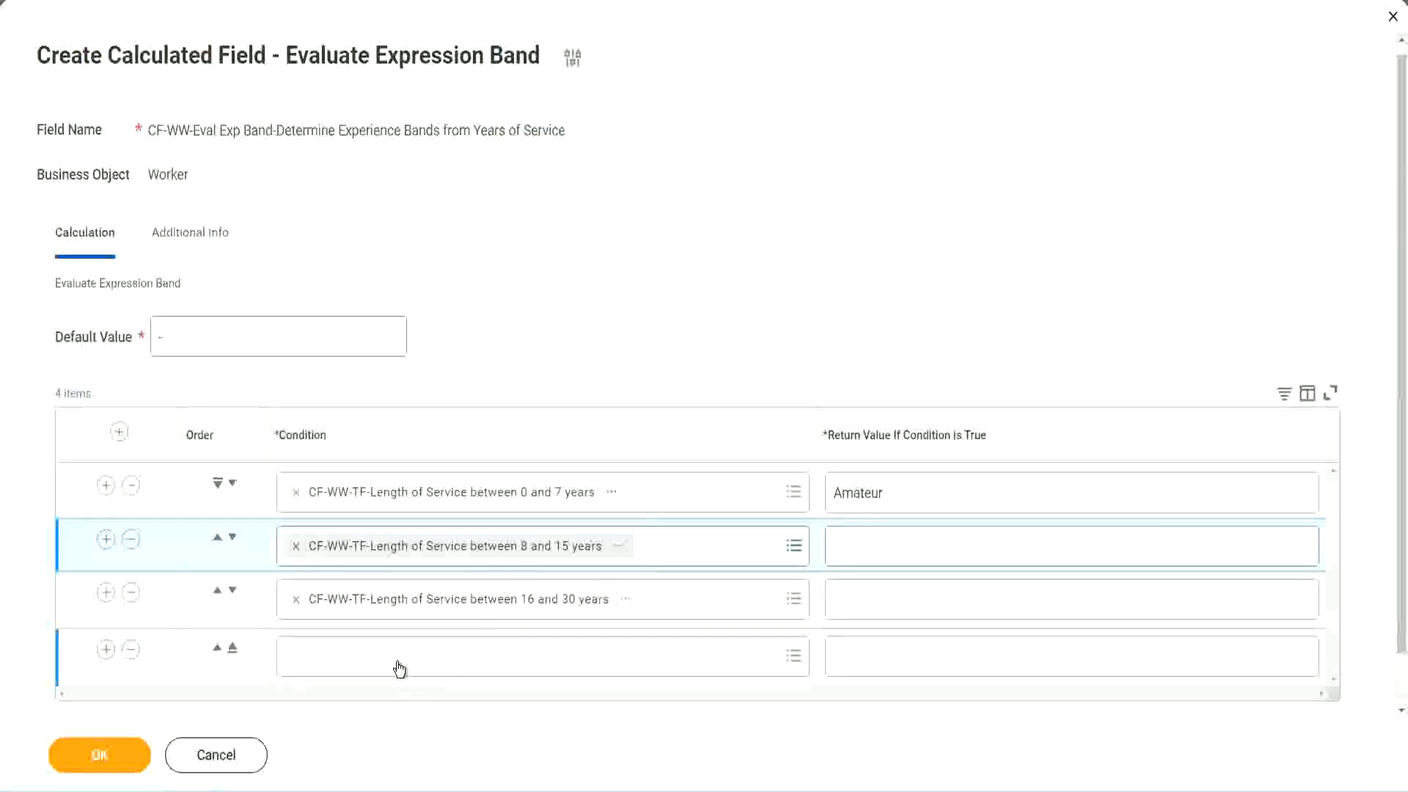
{"action": "left_click", "coordinate": [400, 669]}
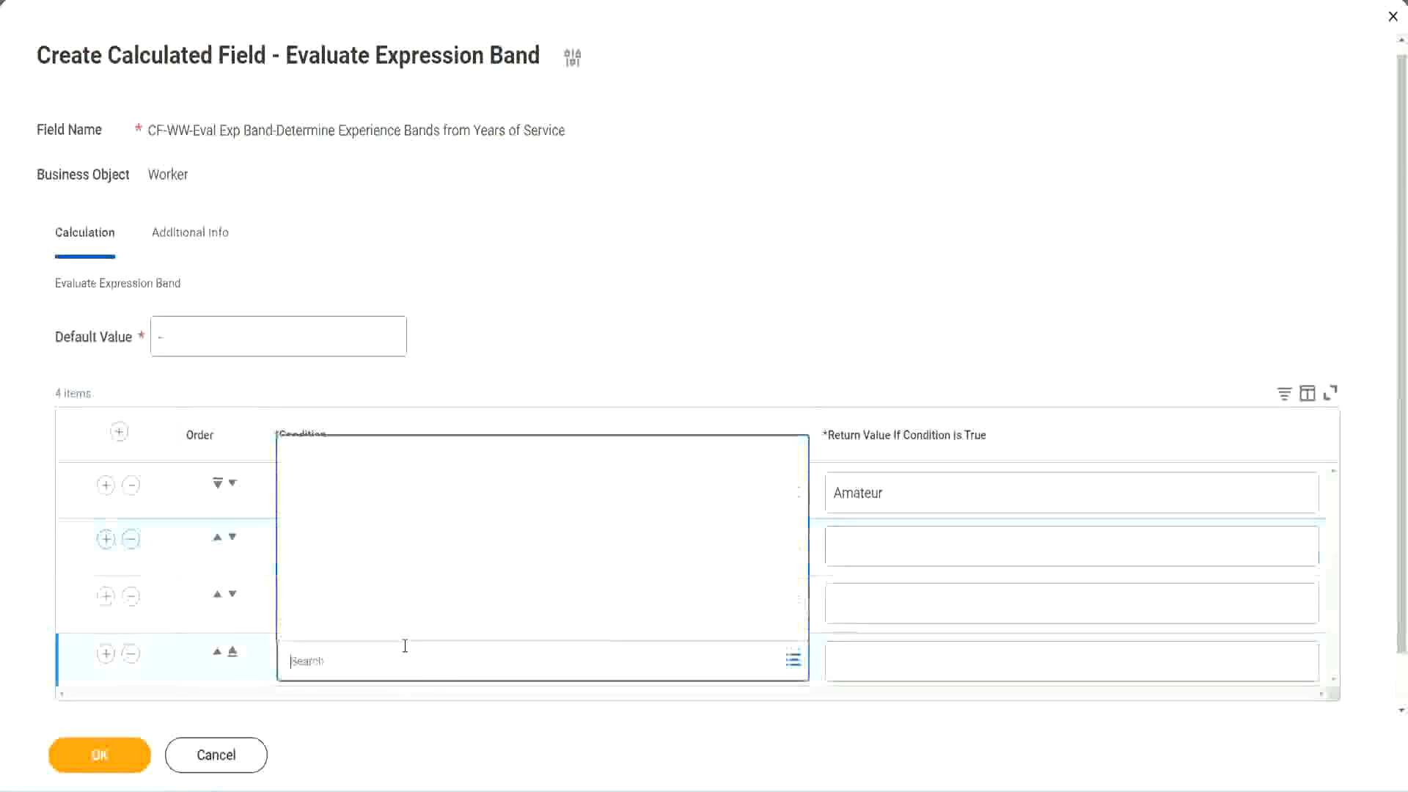
{"action": "key", "text": "ctrl+v"}
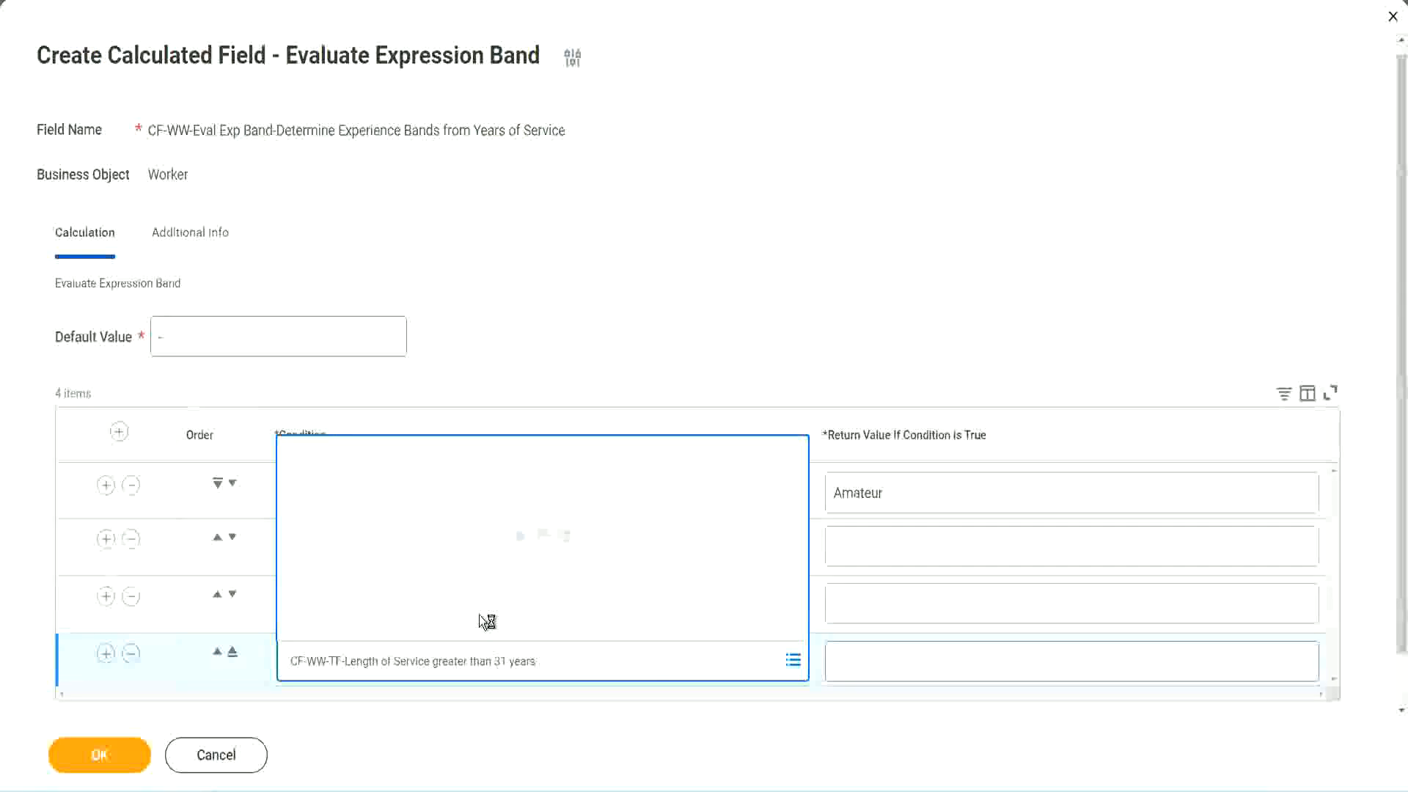
- Set the return values to Experienced, Senior and Legend for the second to fourth rows and save the calculated field
{"action": "left_click", "coordinate": [925, 660]}
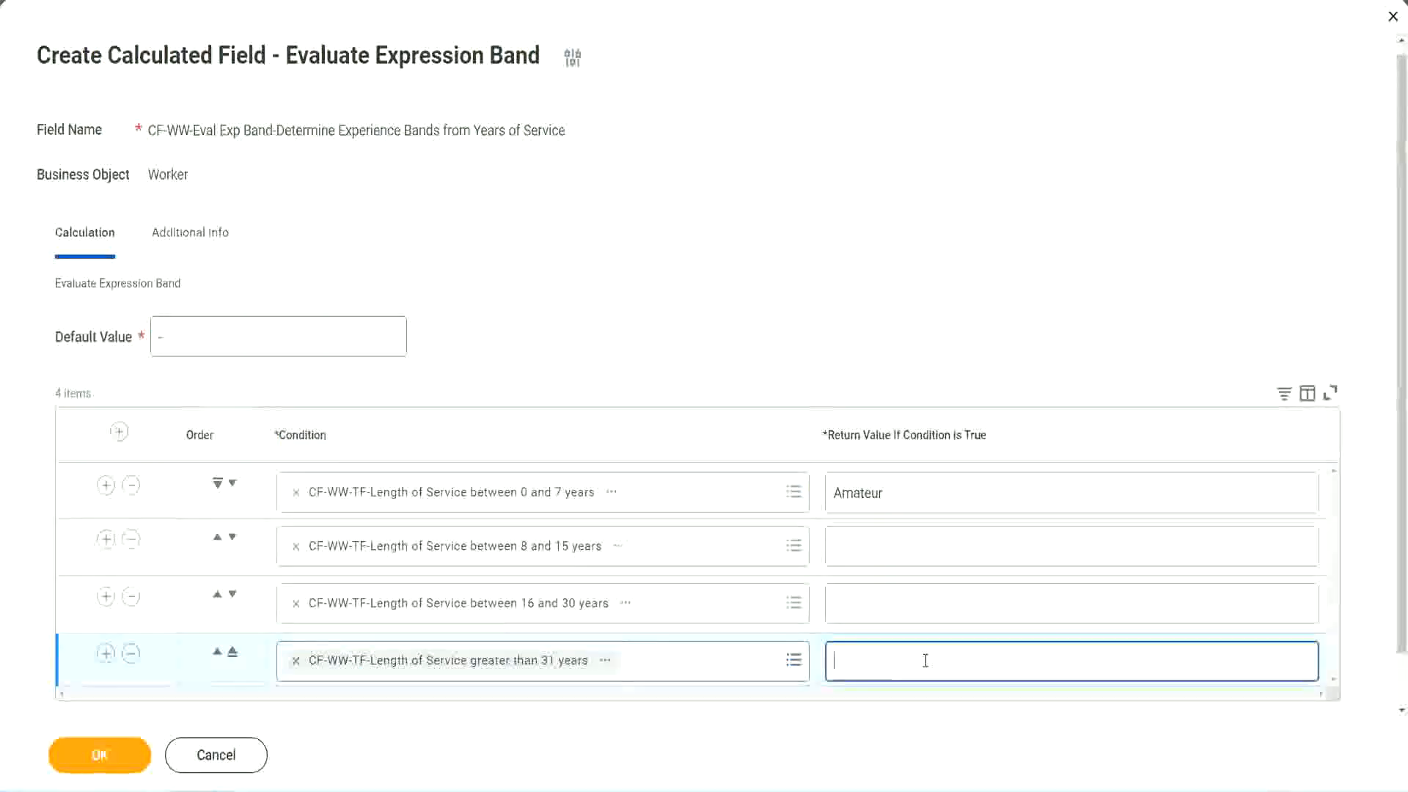
{"action": "type", "text": "Le"}
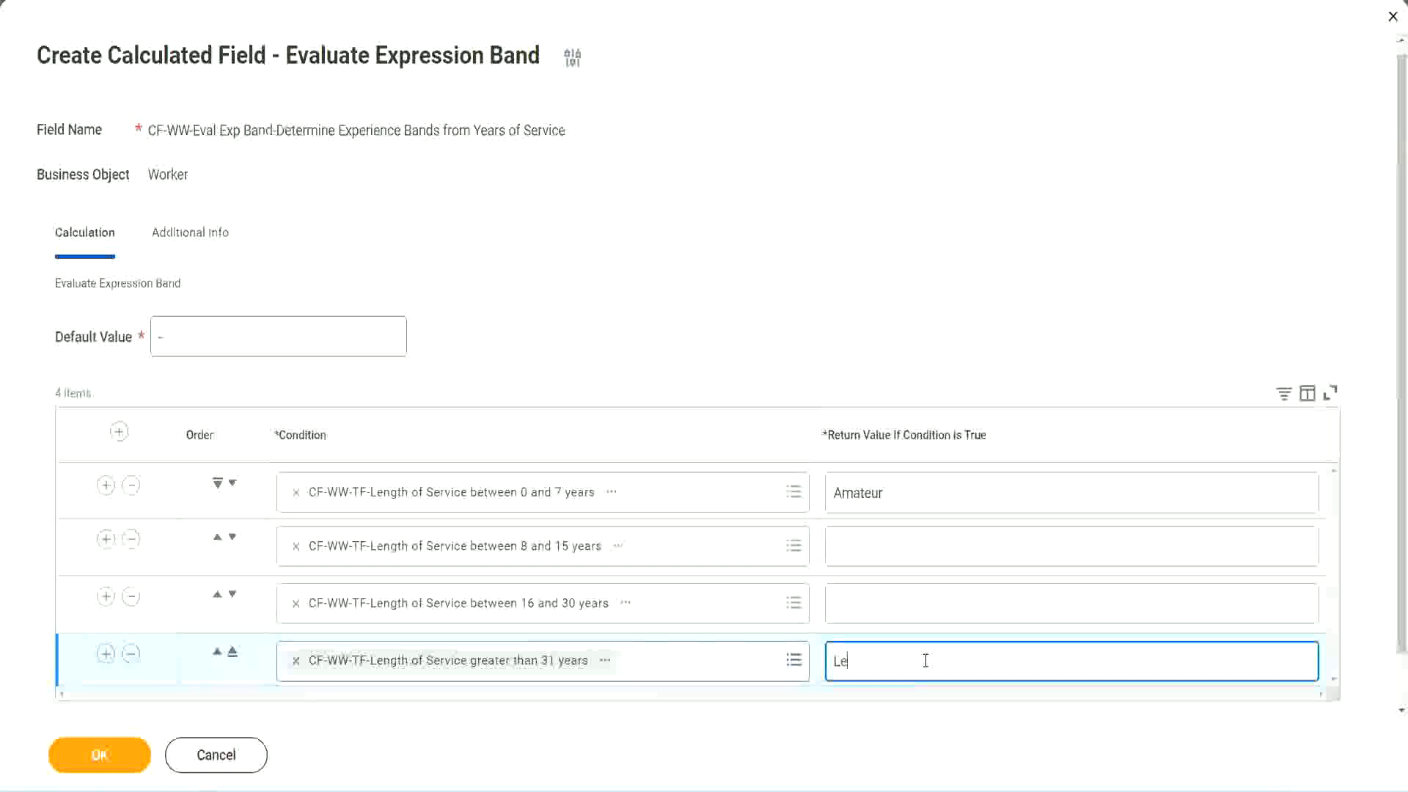
{"action": "type", "text": "gend"}
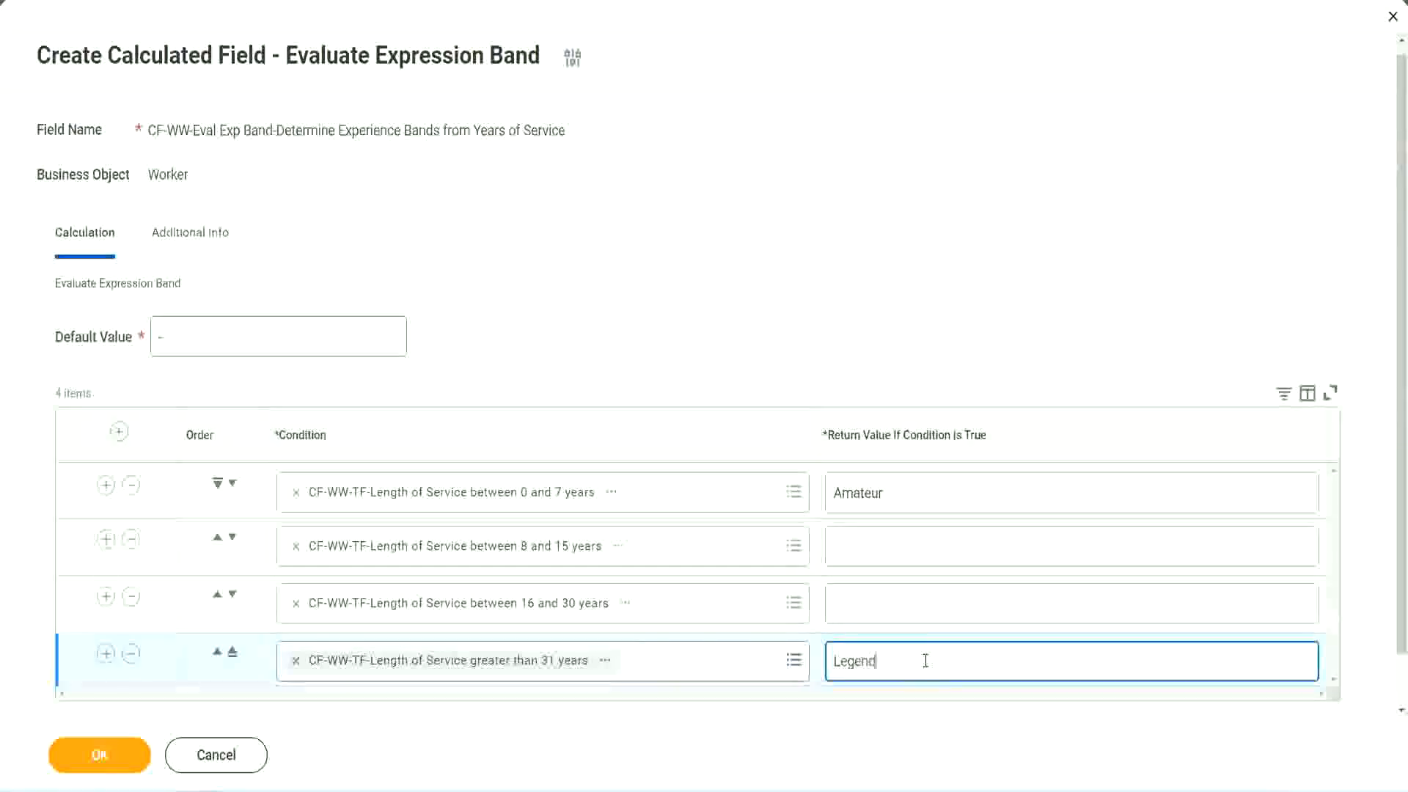
{"action": "left_click", "coordinate": [865, 602]}
{"action": "type", "text": "Senior"}
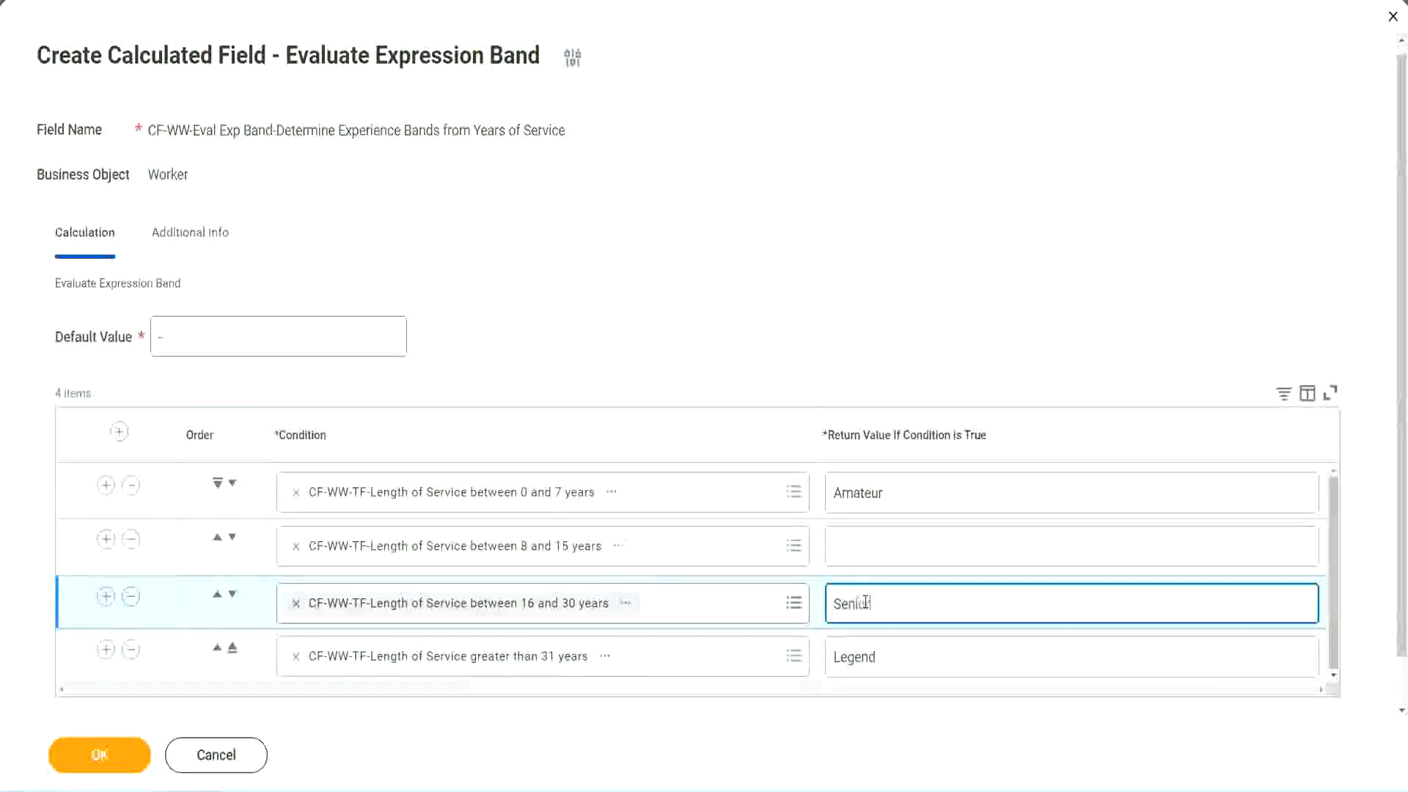
{"action": "left_click", "coordinate": [888, 548]}
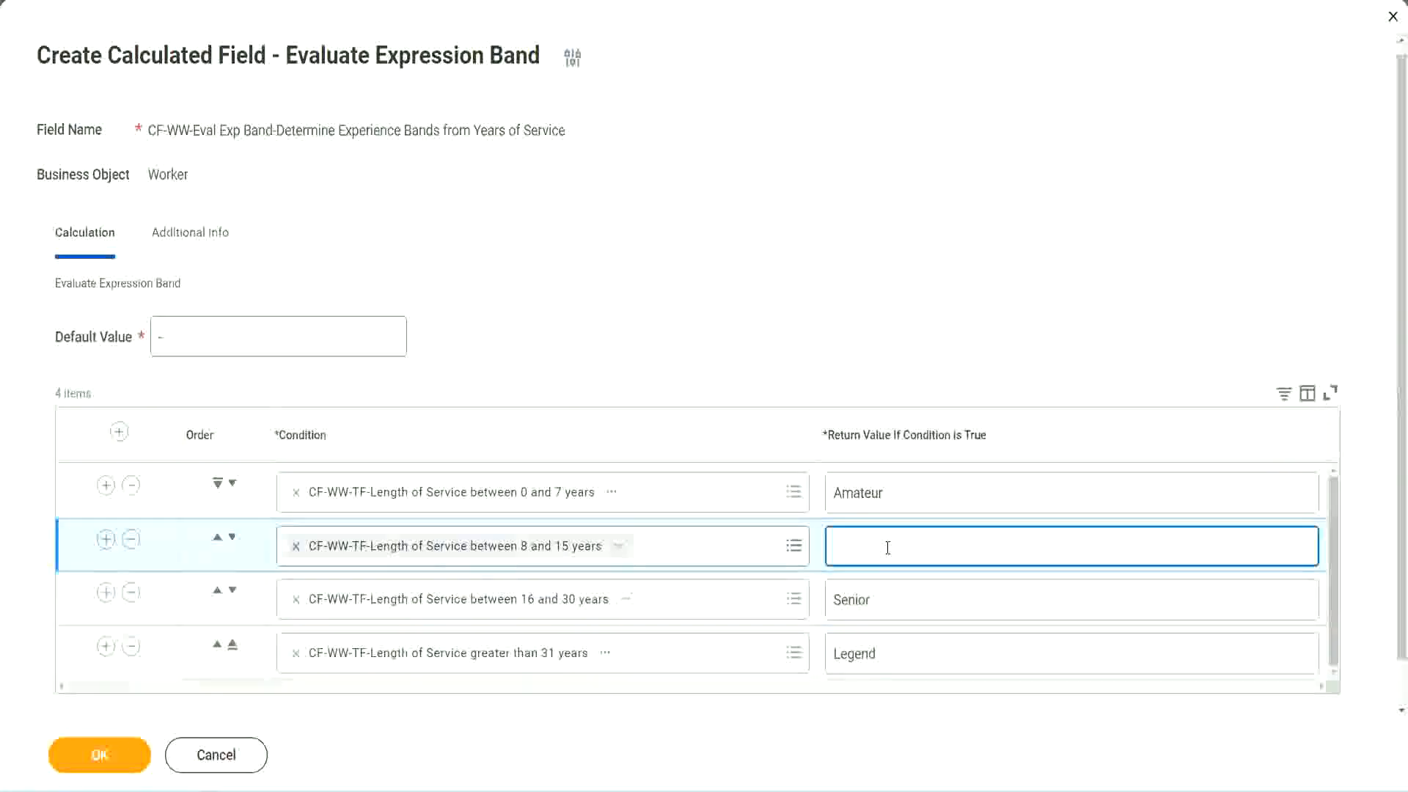
{"action": "type", "text": "Experienced"}
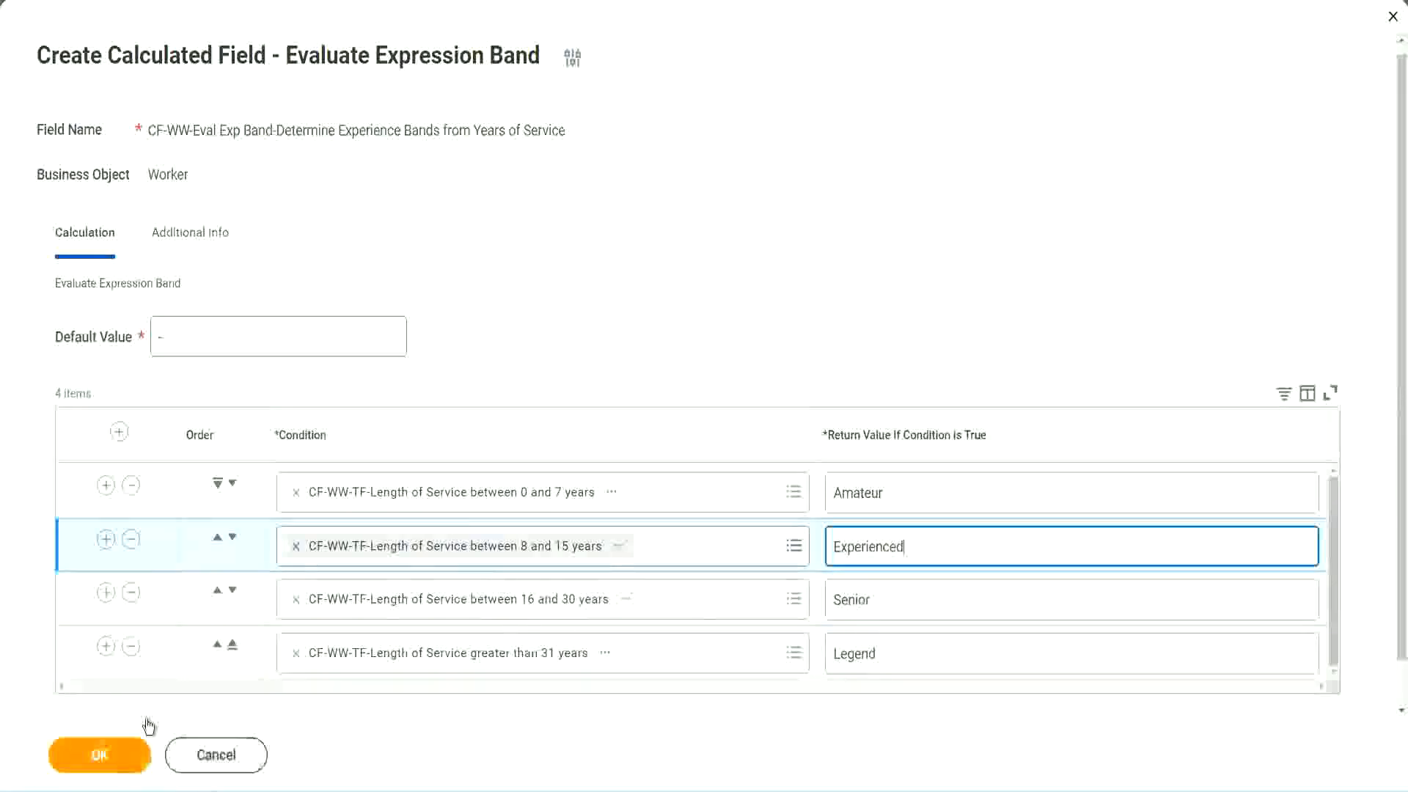
{"action": "left_click", "coordinate": [125, 751]}
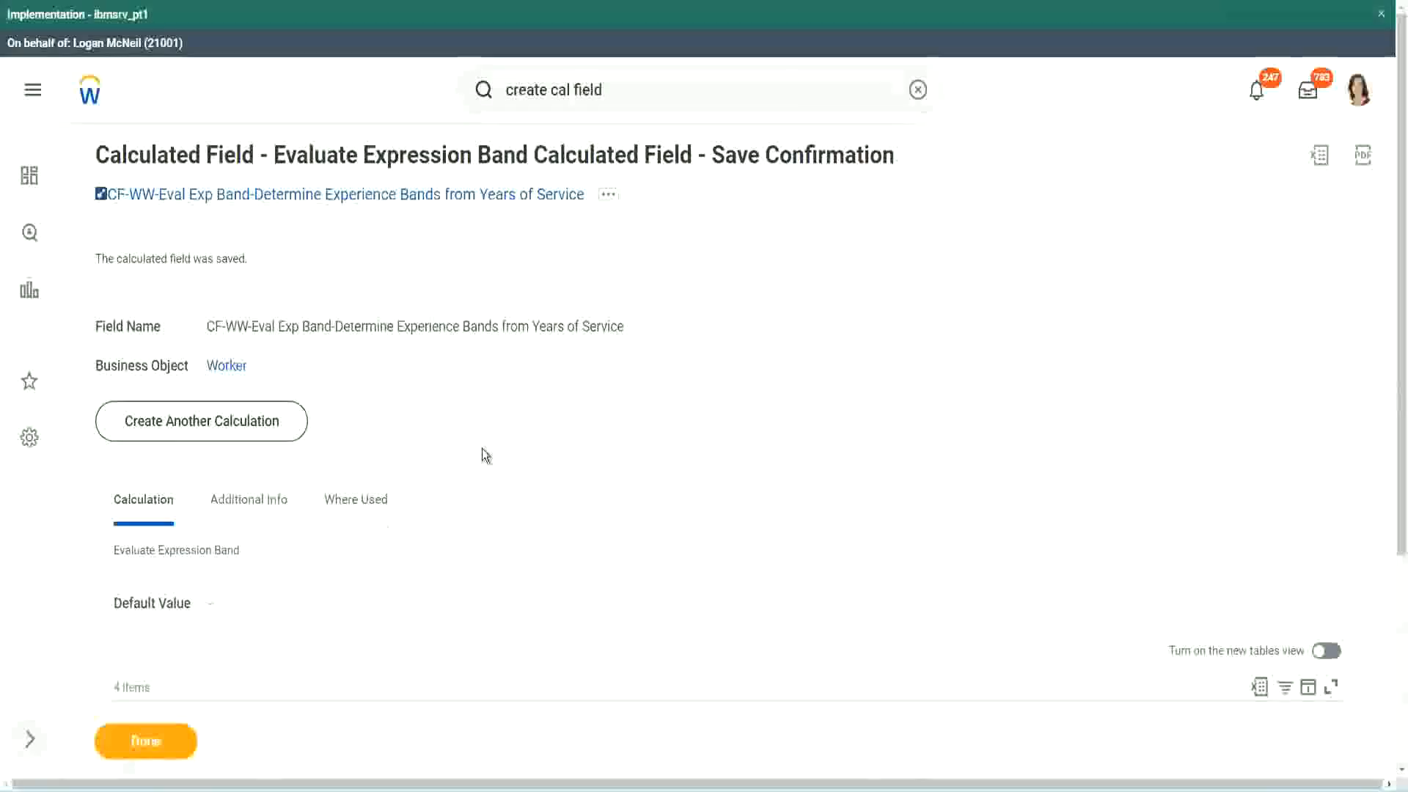
- Check the return values of the saved conditions and copy the new calculated field's name from the save confirmation
{"action": "scroll", "coordinate": [482, 447], "scroll_direction": "down", "scroll_amount": 3}
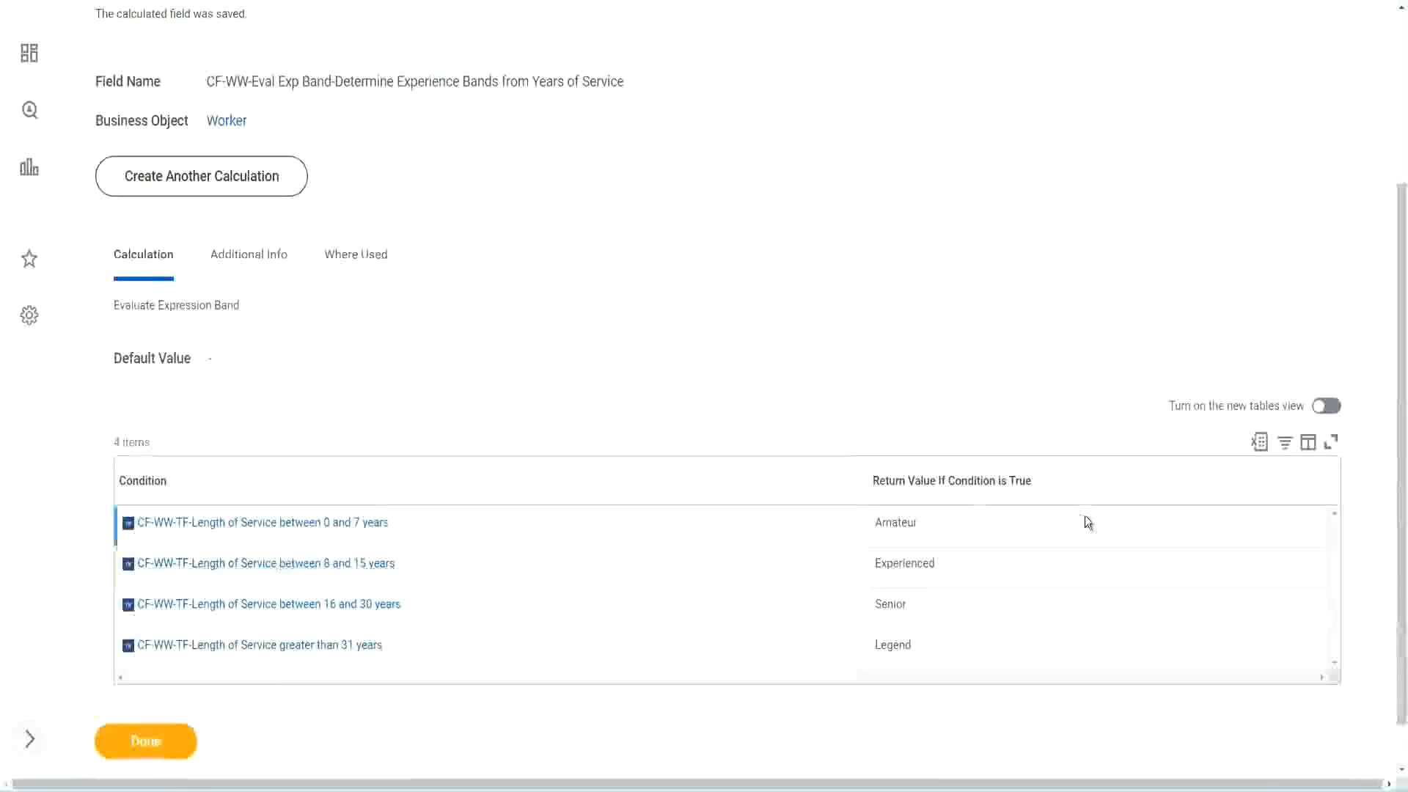
{"action": "double_click", "coordinate": [898, 521]}
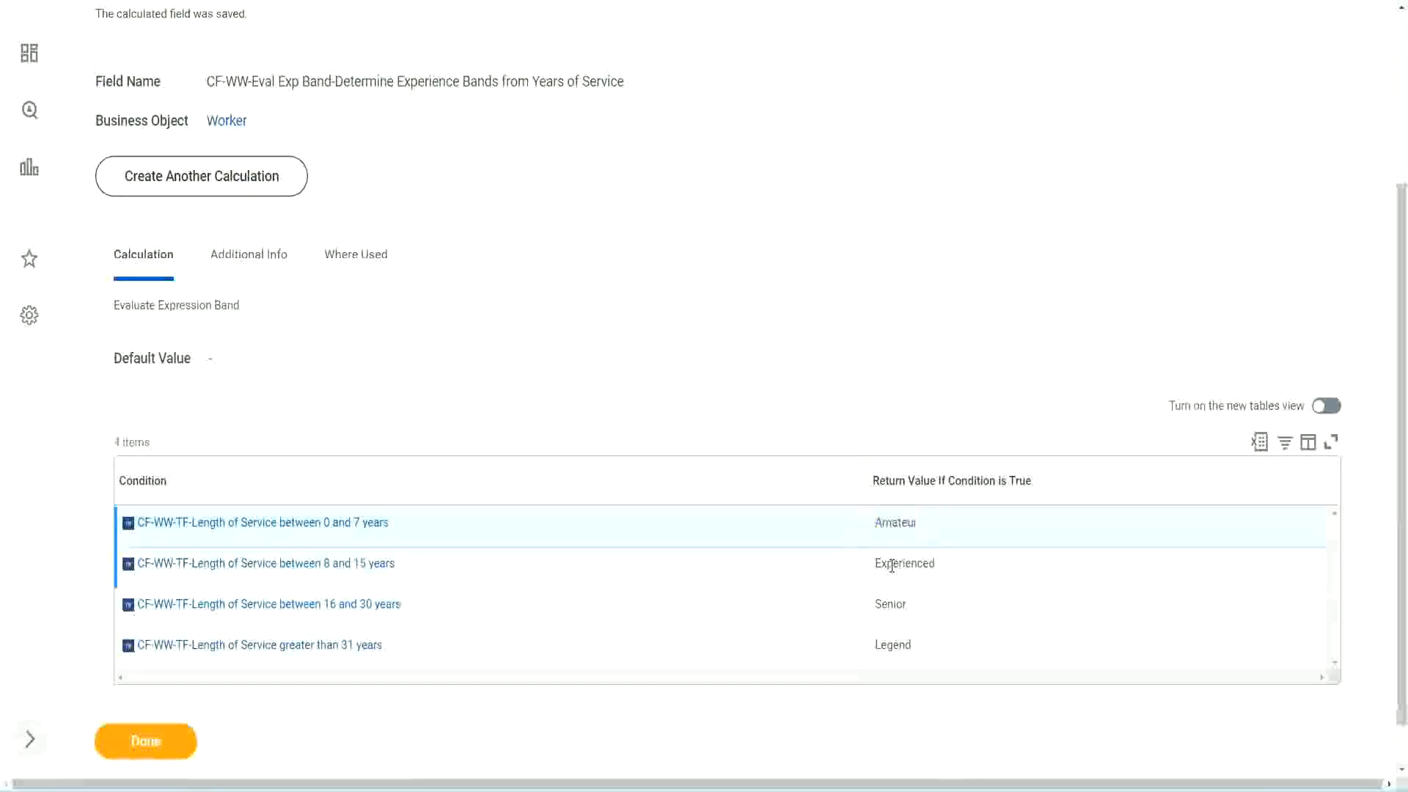
{"action": "double_click", "coordinate": [893, 563]}
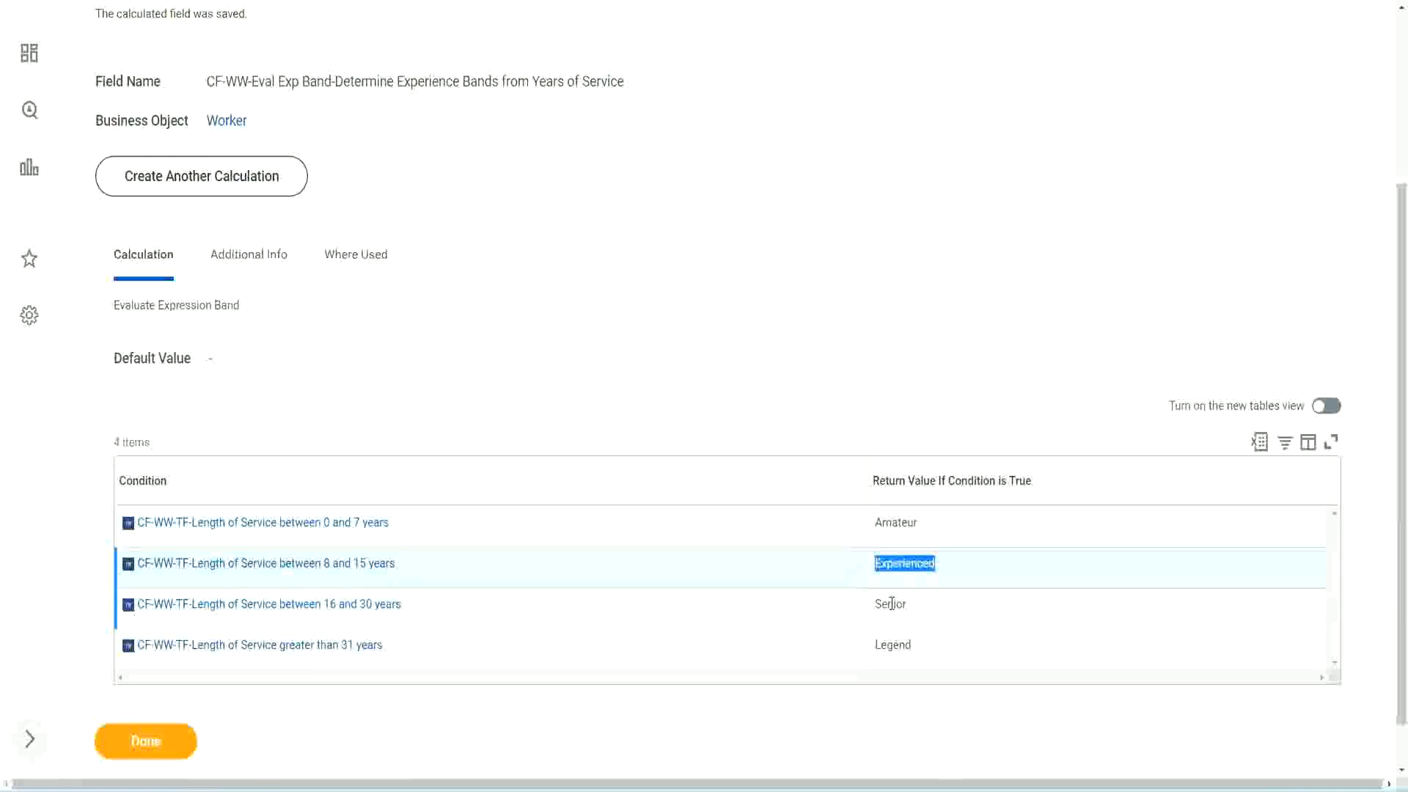
{"action": "double_click", "coordinate": [890, 603]}
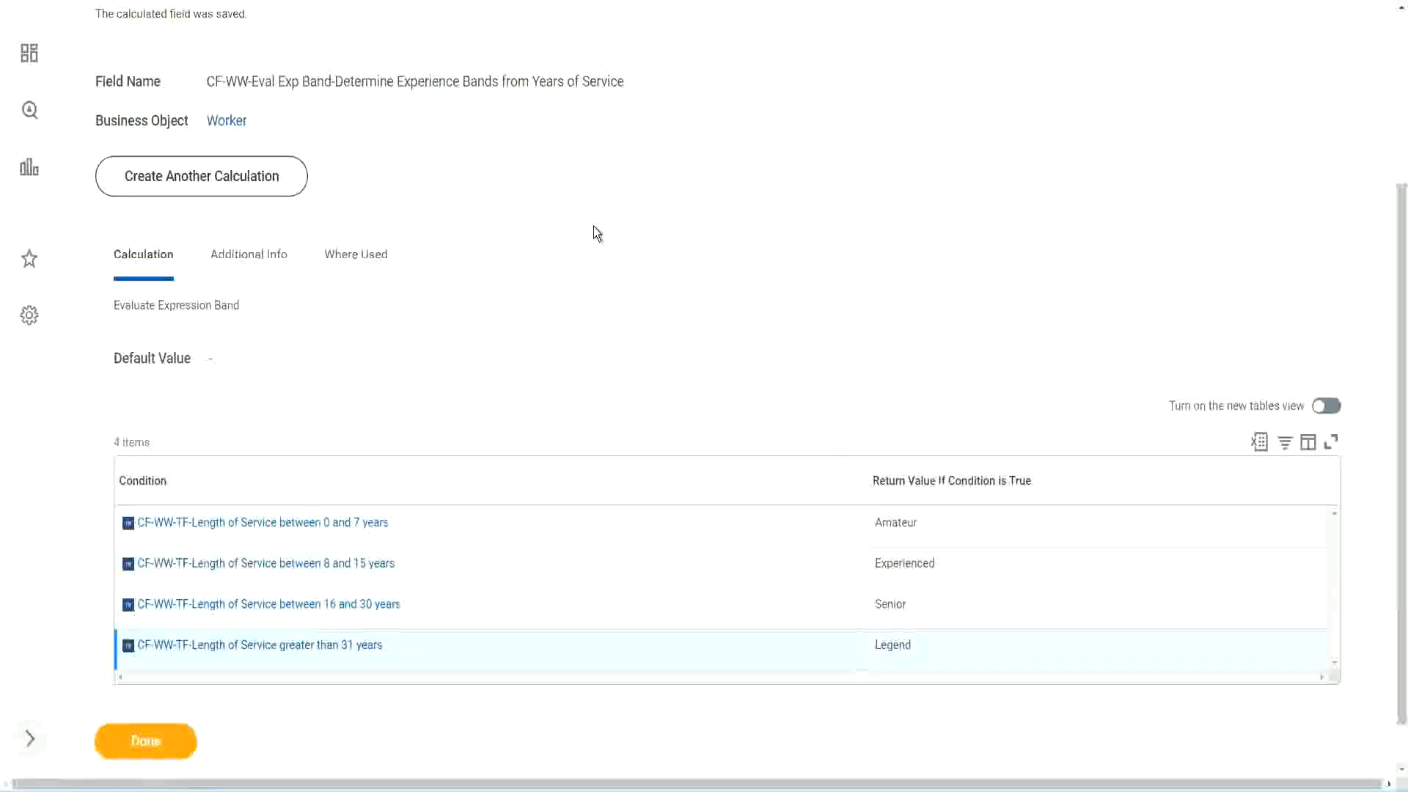
{"action": "scroll", "coordinate": [598, 233], "scroll_direction": "up", "scroll_amount": 3}
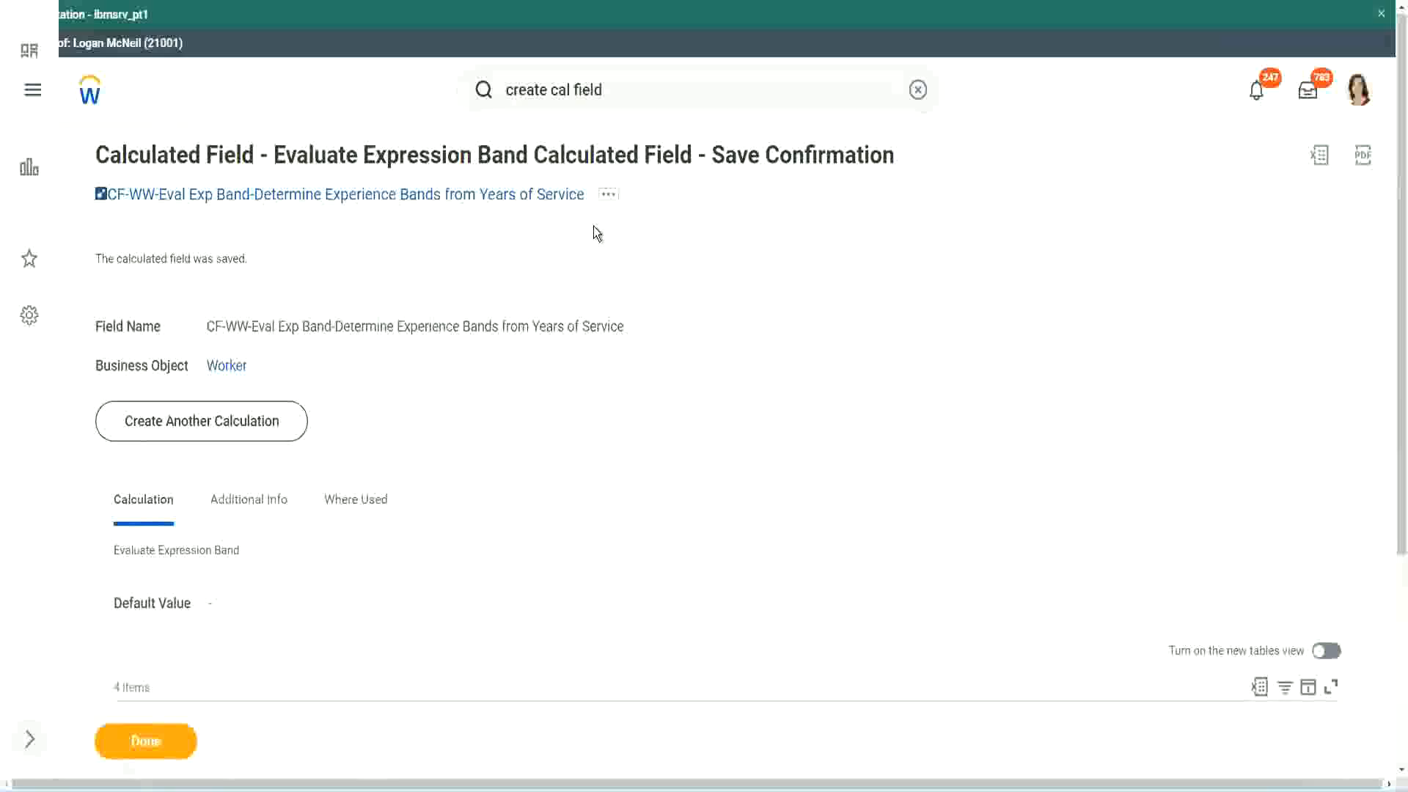
{"action": "right_click", "coordinate": [461, 200]}
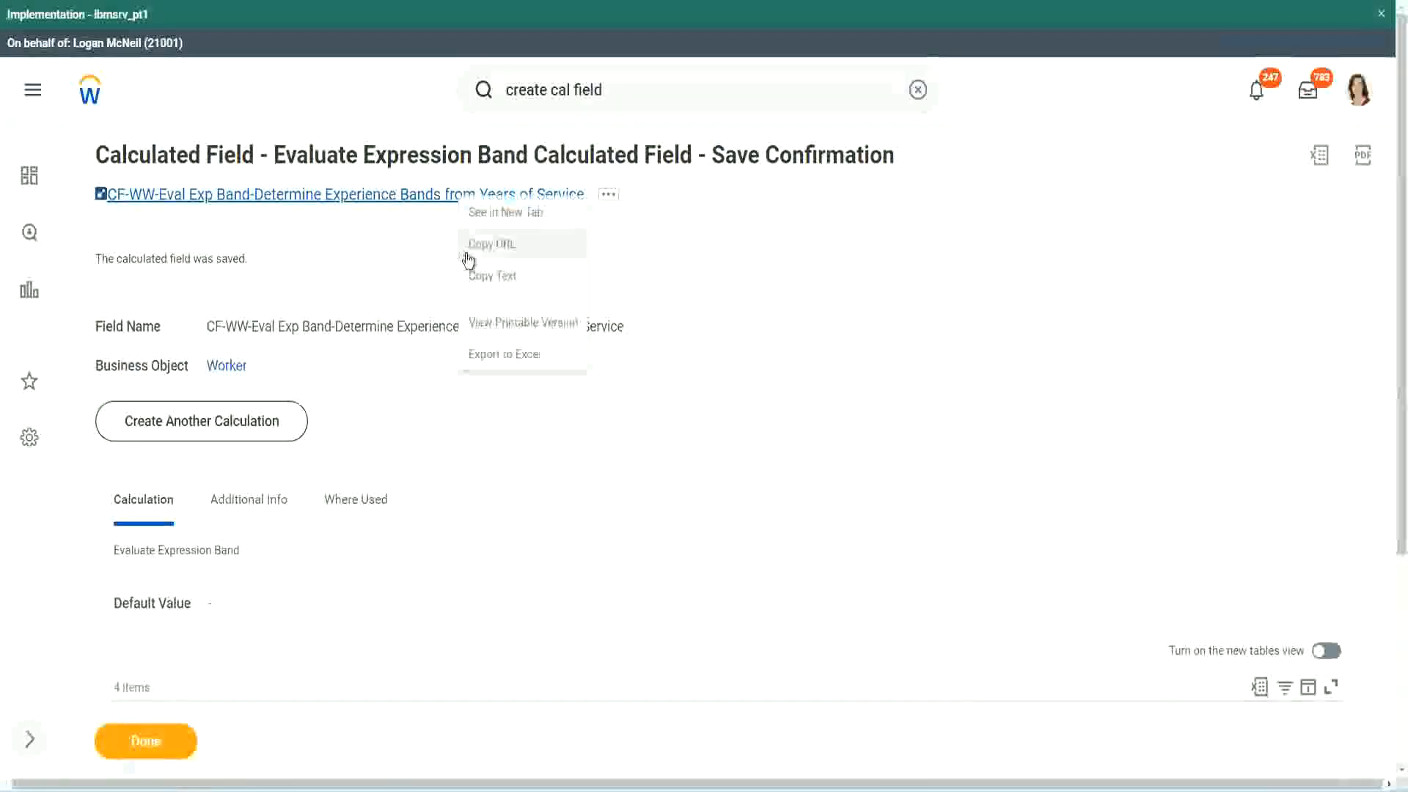
{"action": "left_click", "coordinate": [505, 276]}
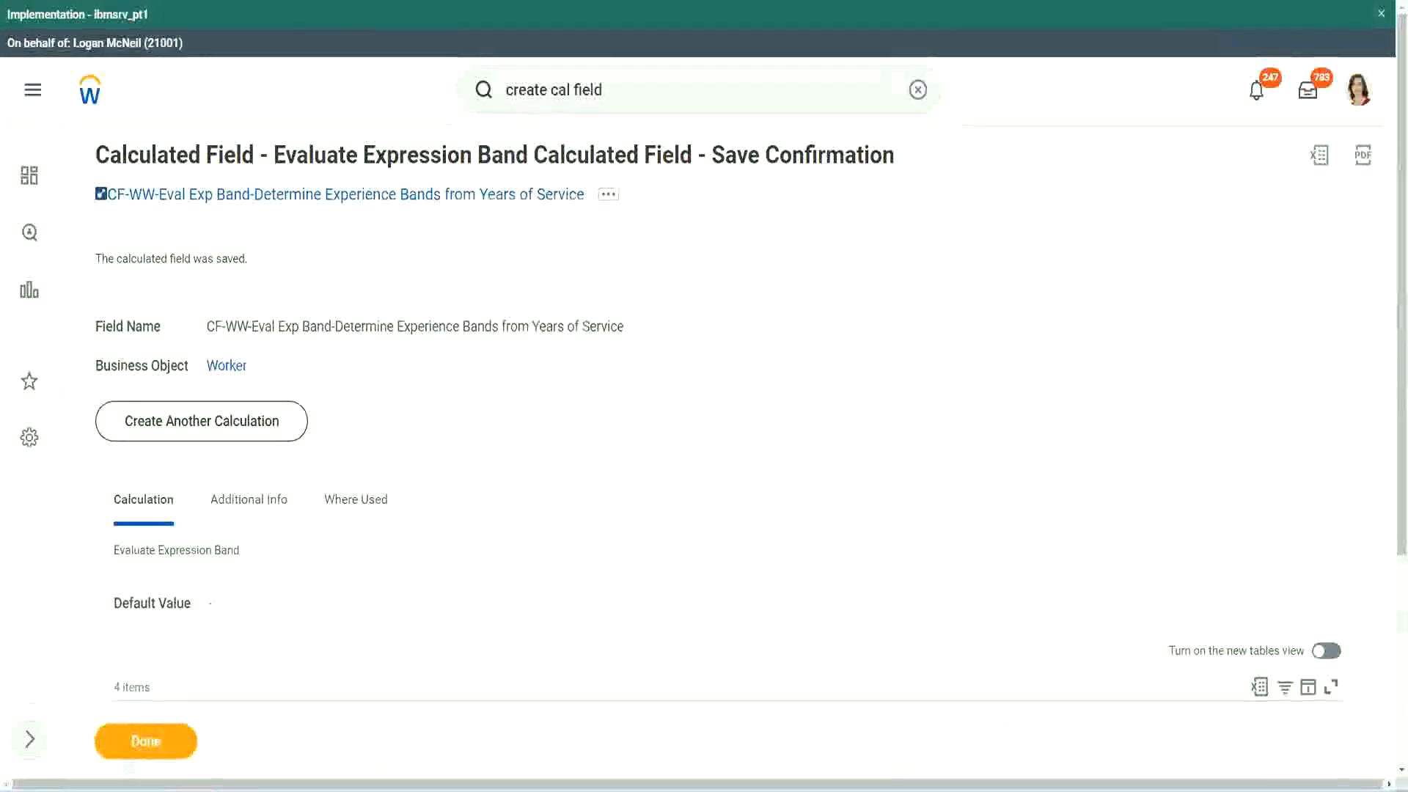
- Review the saved field's conditions and return values alongside the experience band notes in Notepad++
{"action": "scroll", "coordinate": [465, 568], "scroll_direction": "down", "scroll_amount": 3}
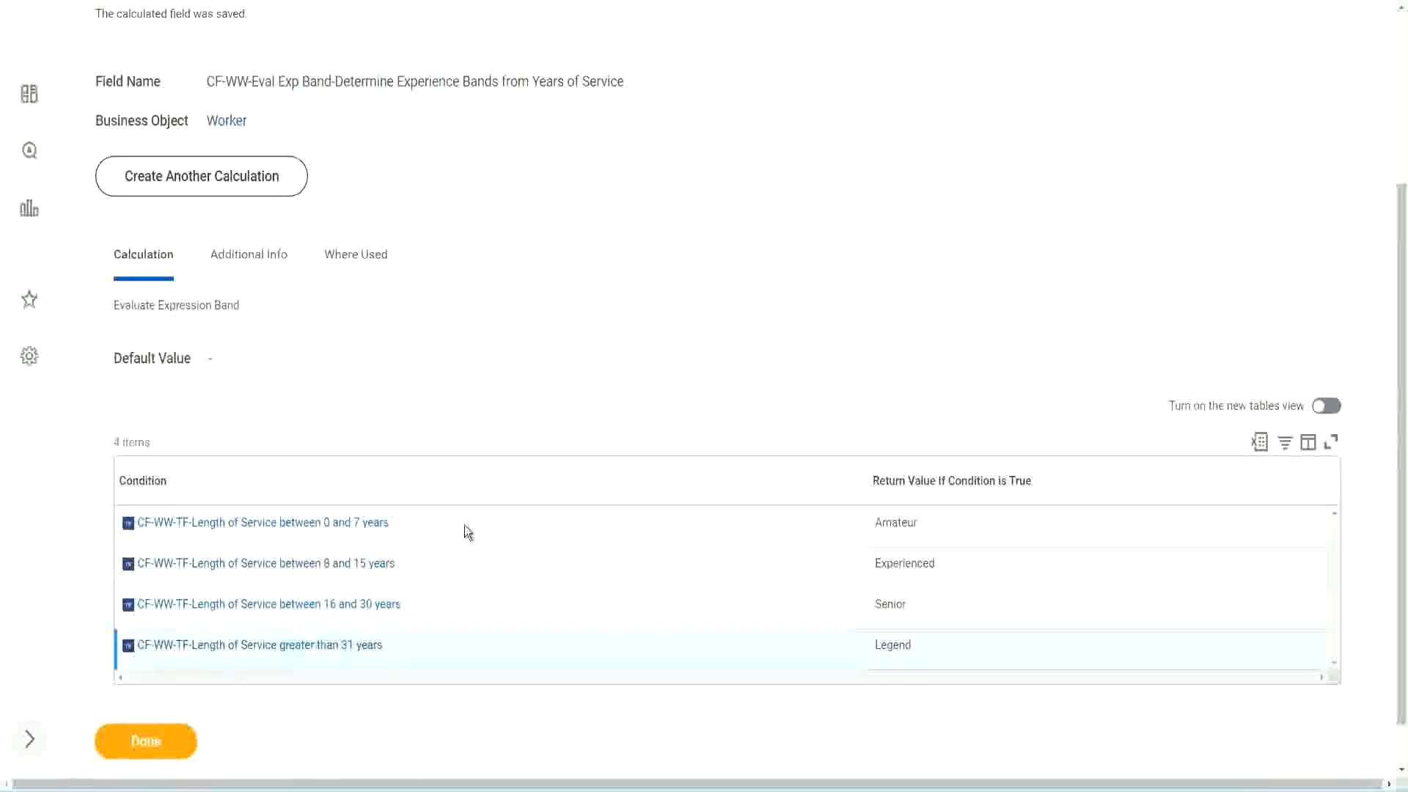
{"action": "scroll", "coordinate": [465, 531], "scroll_direction": "down", "scroll_amount": 1}
{"action": "scroll", "coordinate": [493, 333], "scroll_direction": "up", "scroll_amount": 2}
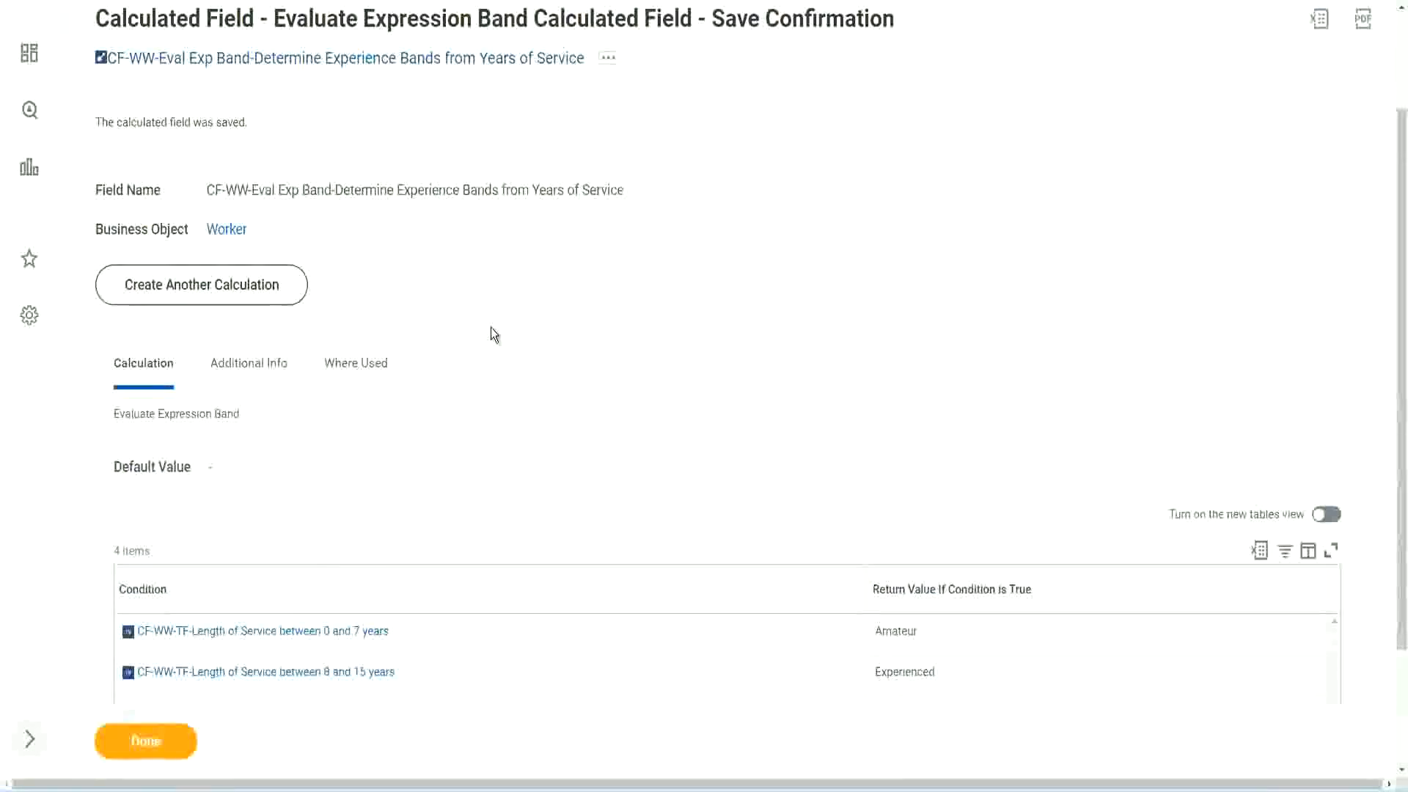
{"action": "scroll", "coordinate": [490, 327], "scroll_direction": "down", "scroll_amount": 2}
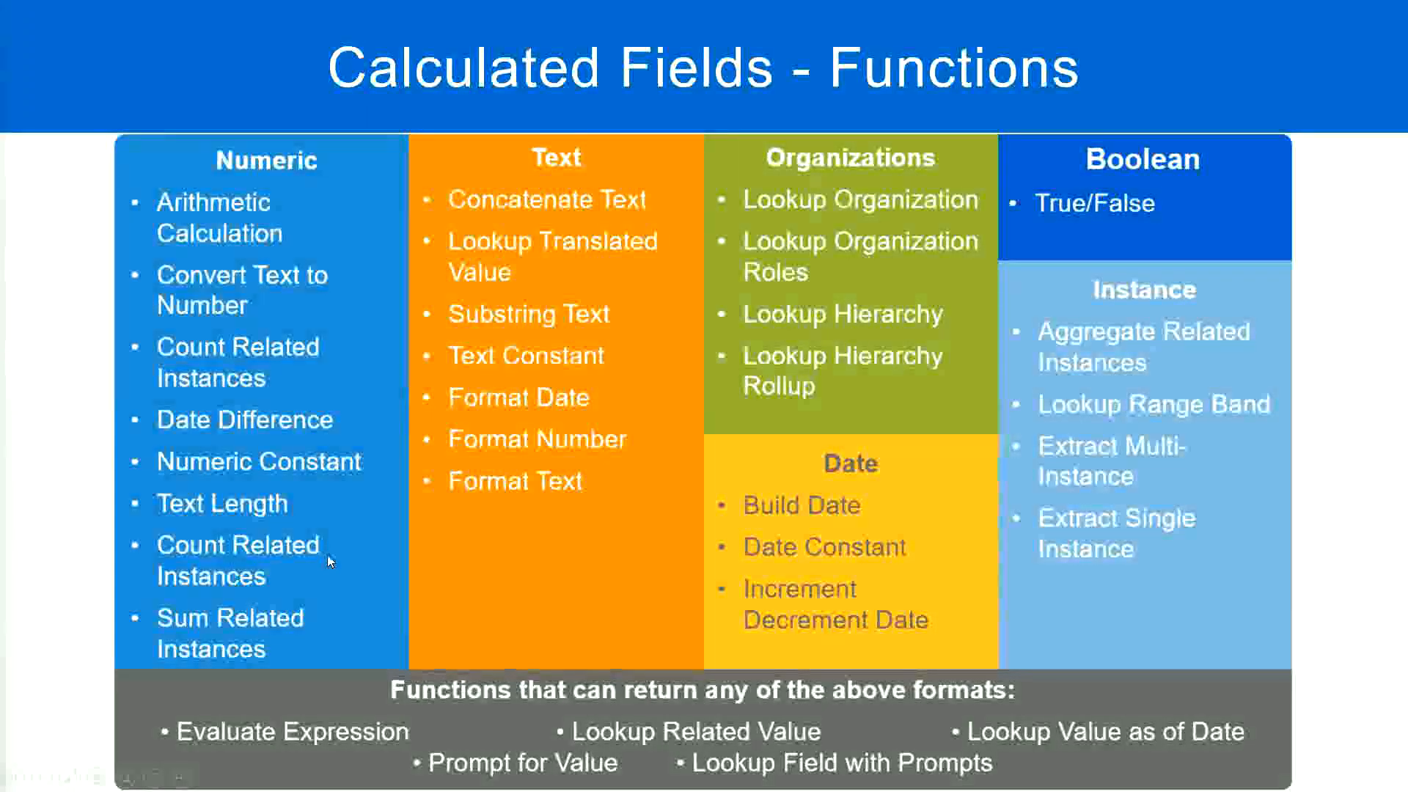
{"action": "key", "text": "alt+Tab"}
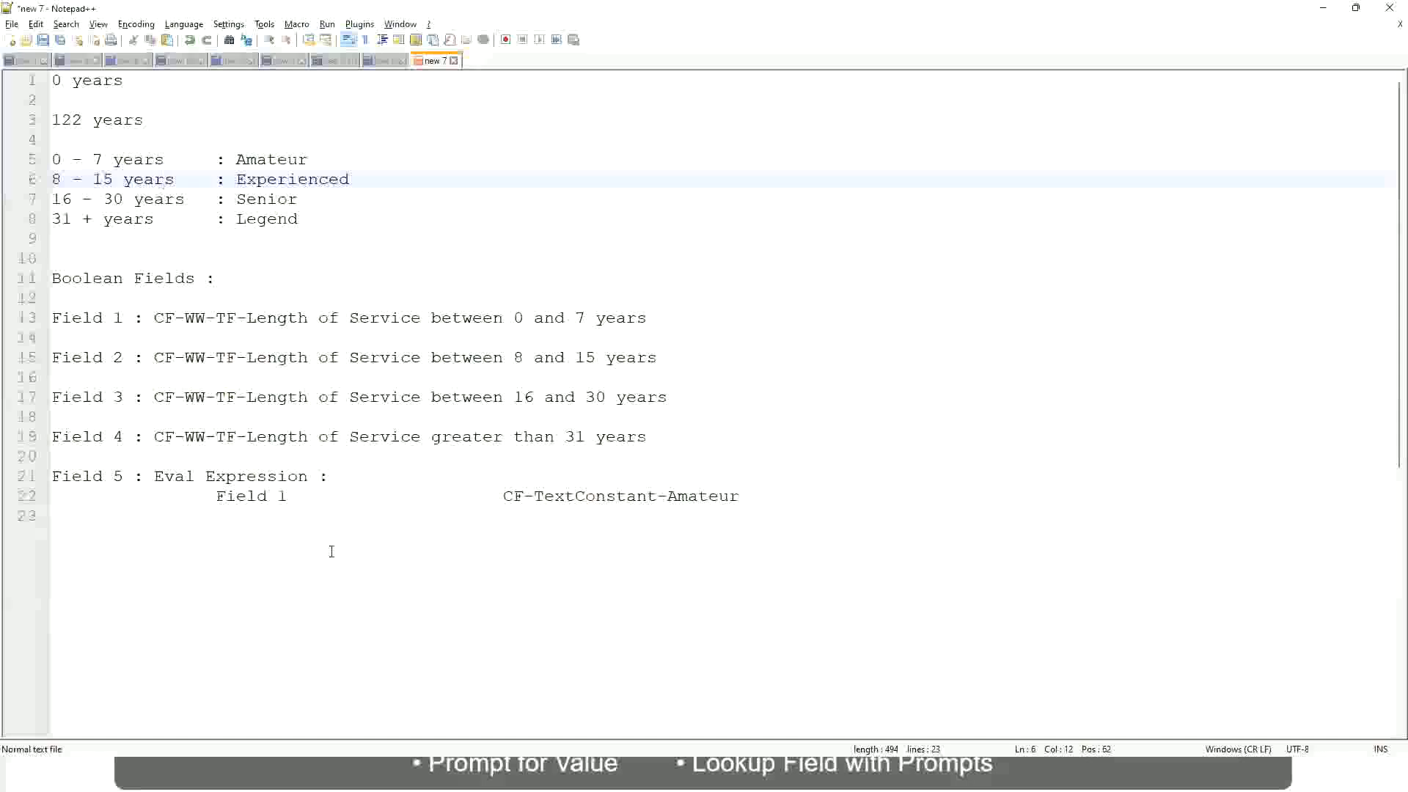
{"action": "key", "text": "alt+Tab"}
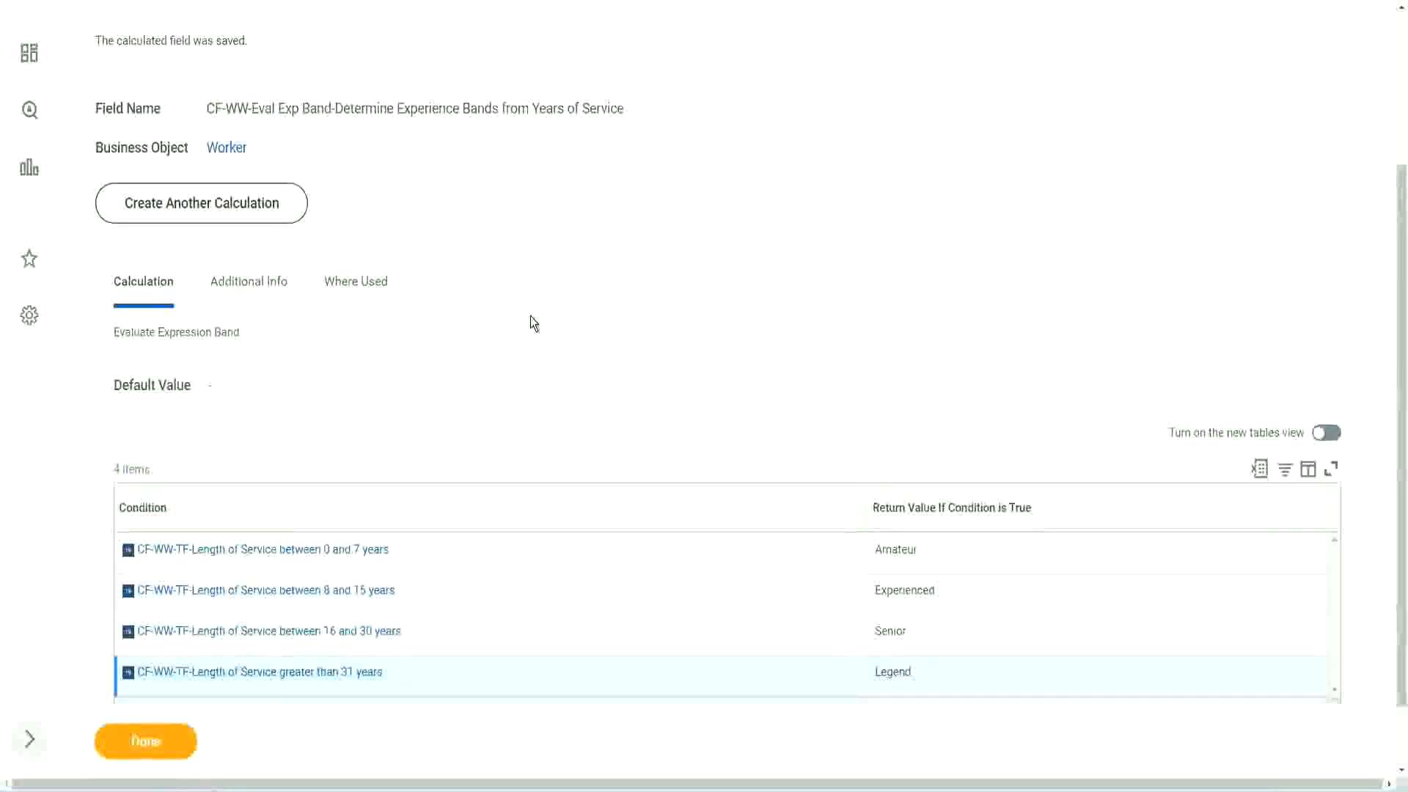
{"action": "scroll", "coordinate": [530, 315], "scroll_direction": "up", "scroll_amount": 3}
{"action": "scroll", "coordinate": [530, 316], "scroll_direction": "down", "scroll_amount": 4}
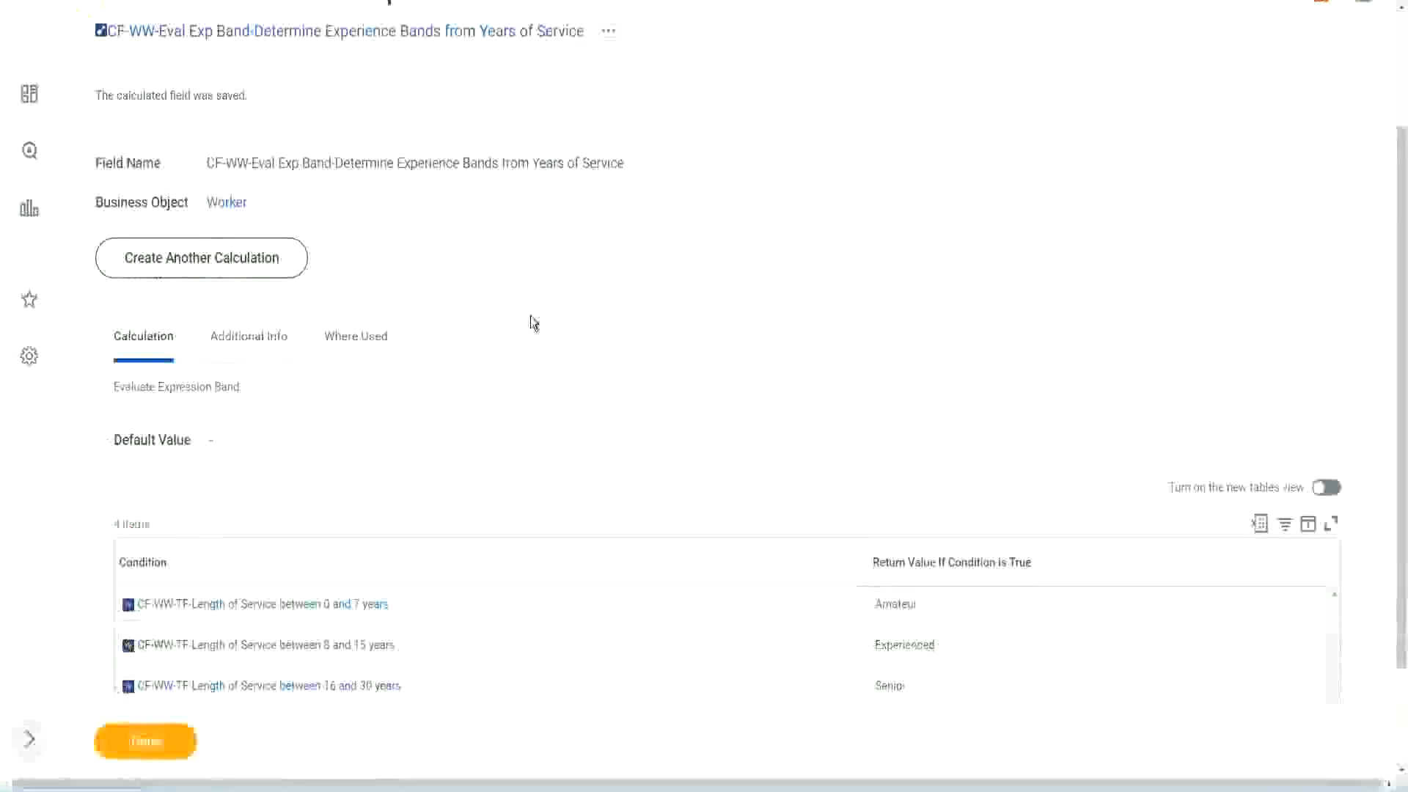
- Close the save confirmation and open the WW Employee Details custom report for editing
{"action": "left_click", "coordinate": [162, 739]}
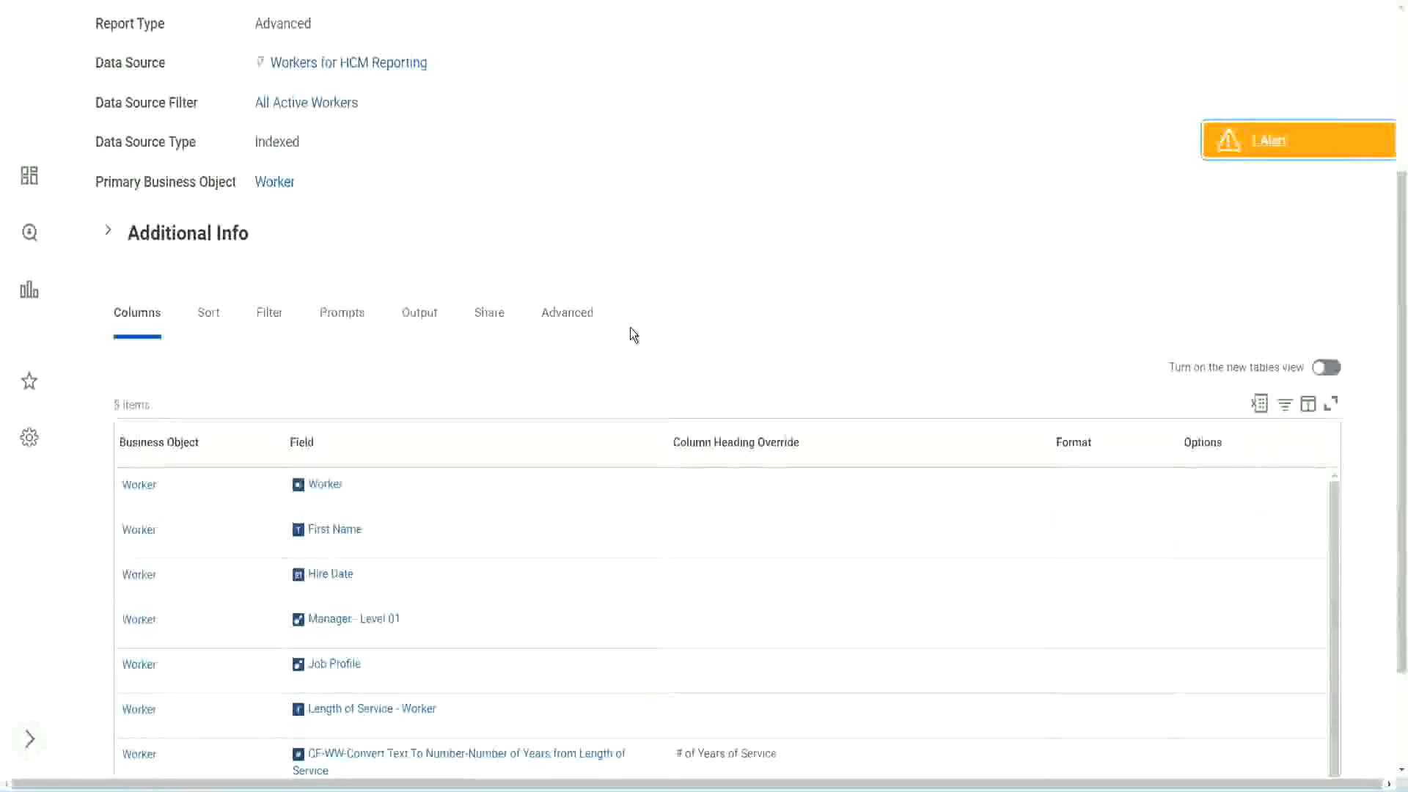
{"action": "left_click", "coordinate": [486, 155]}
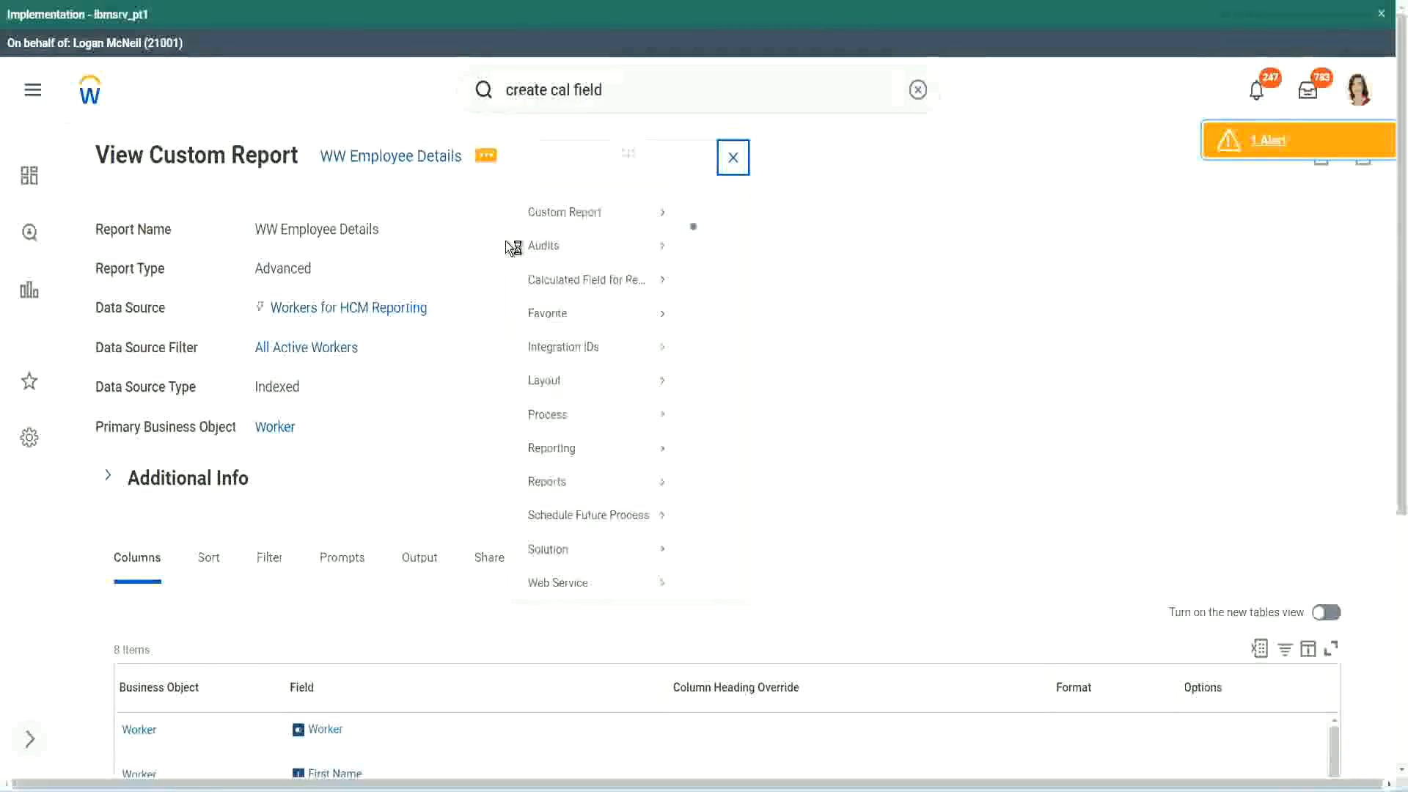
{"action": "mouse_move", "coordinate": [599, 242]}
{"action": "left_click", "coordinate": [712, 236]}
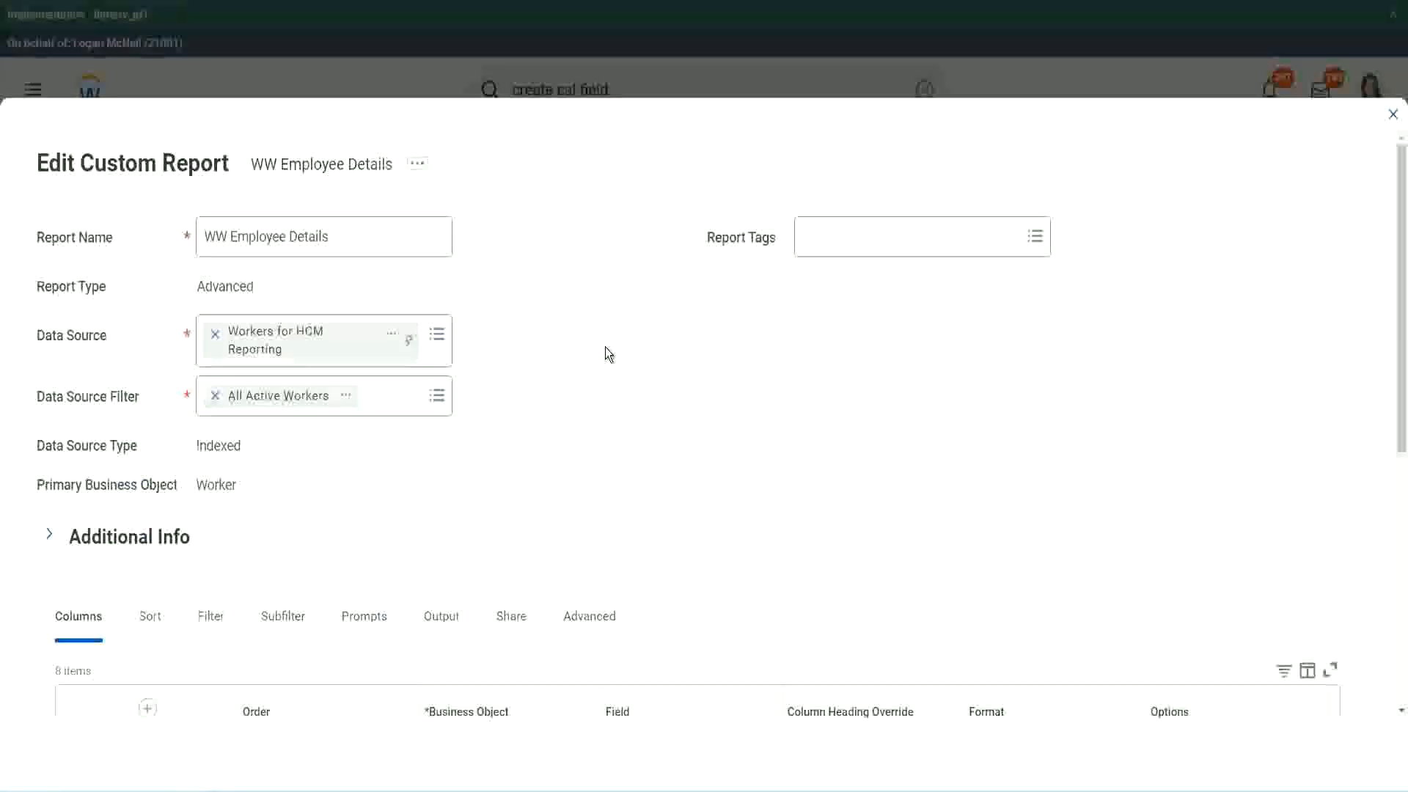
- Add a Worker column row after the Experience Bands column and search its field using the copied calculated field name
{"action": "scroll", "coordinate": [605, 351], "scroll_direction": "down", "scroll_amount": 8}
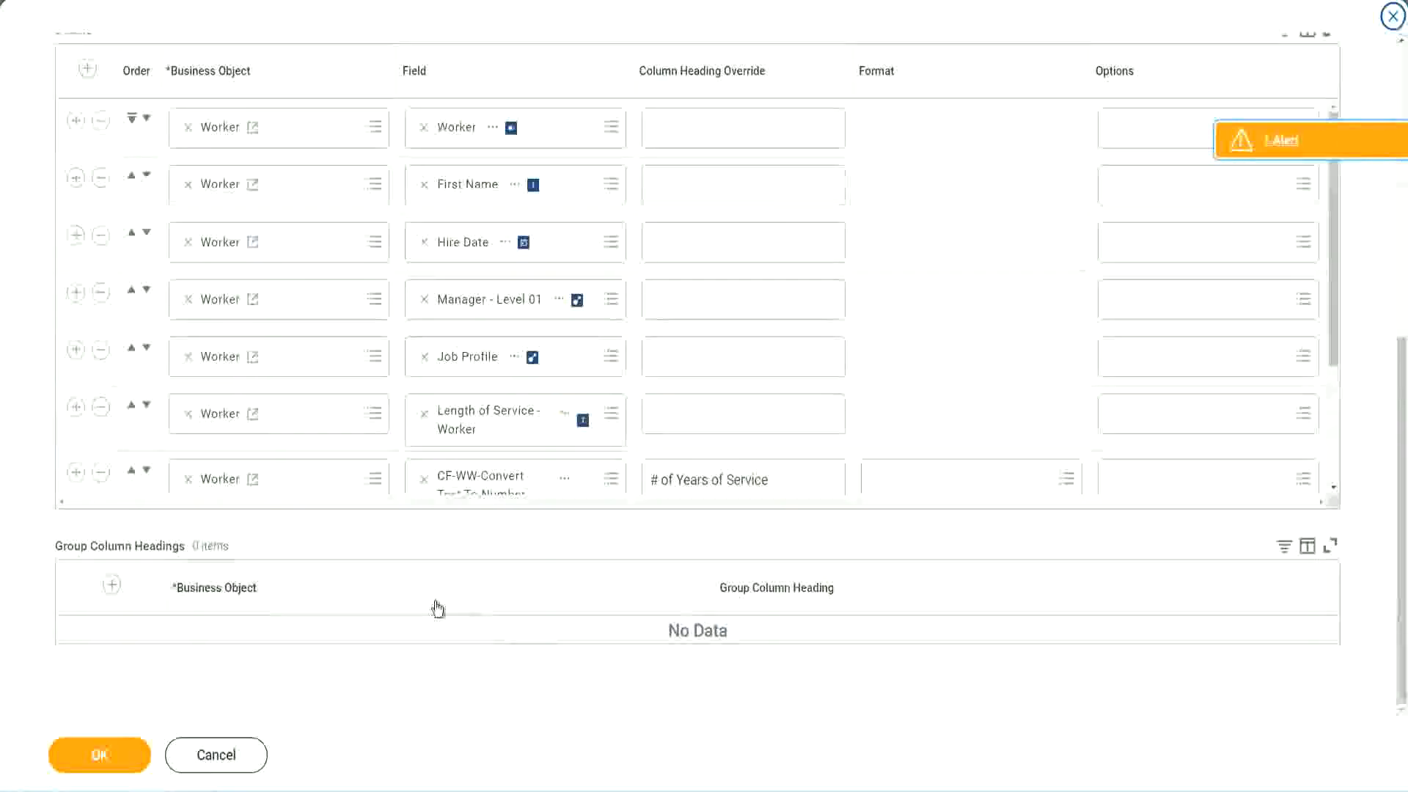
{"action": "scroll", "coordinate": [249, 401], "scroll_direction": "down", "scroll_amount": 3}
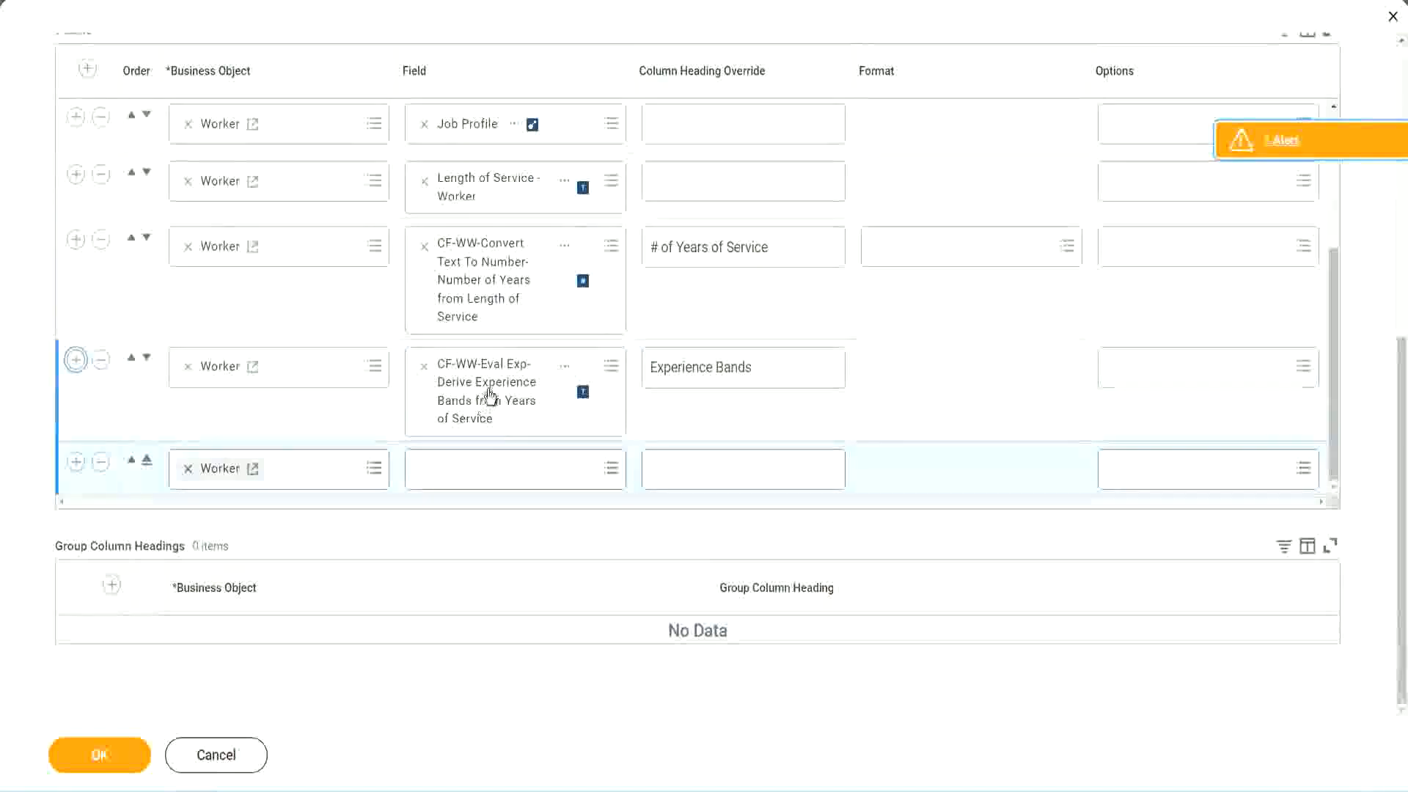
{"action": "right_click", "coordinate": [489, 400]}
{"action": "left_click", "coordinate": [530, 472]}
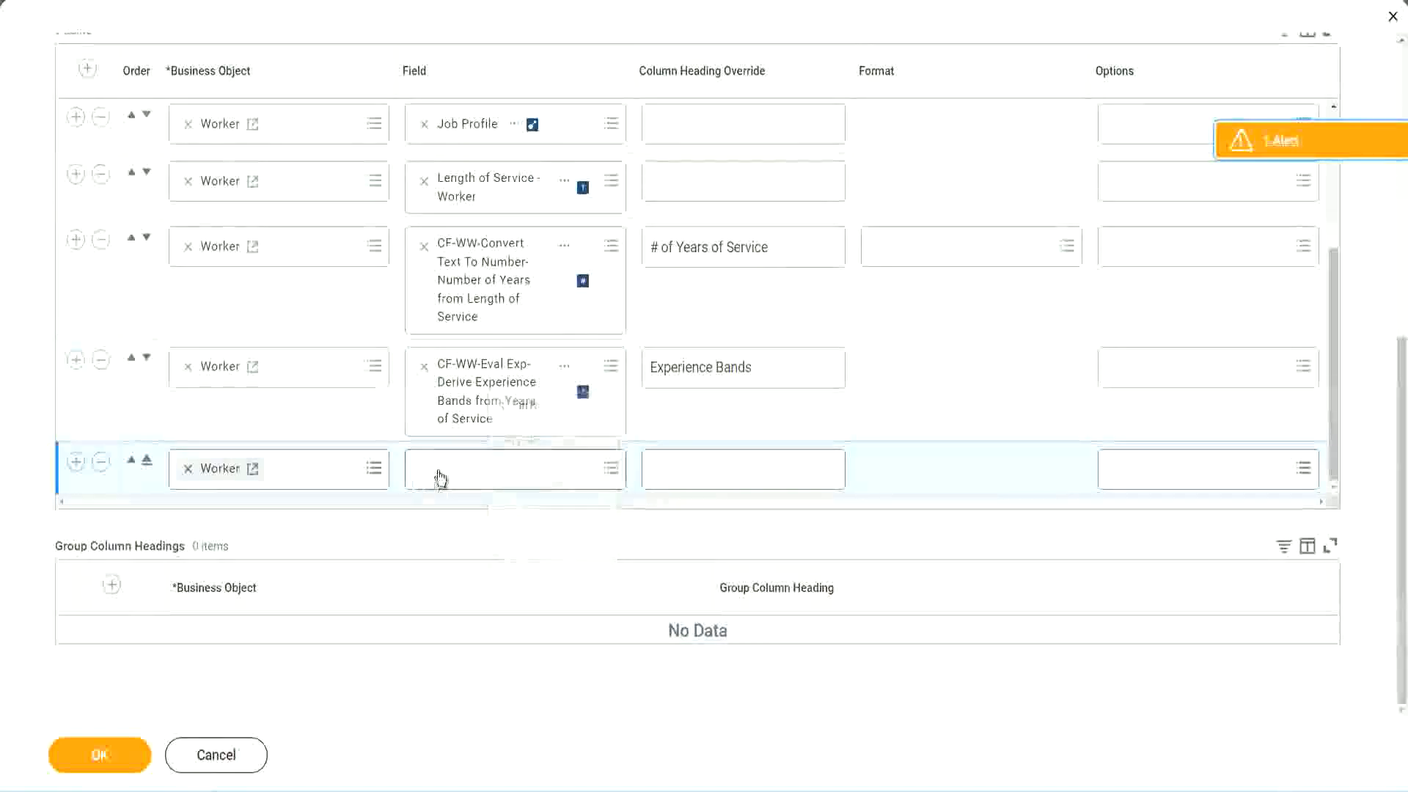
{"action": "left_click", "coordinate": [525, 480]}
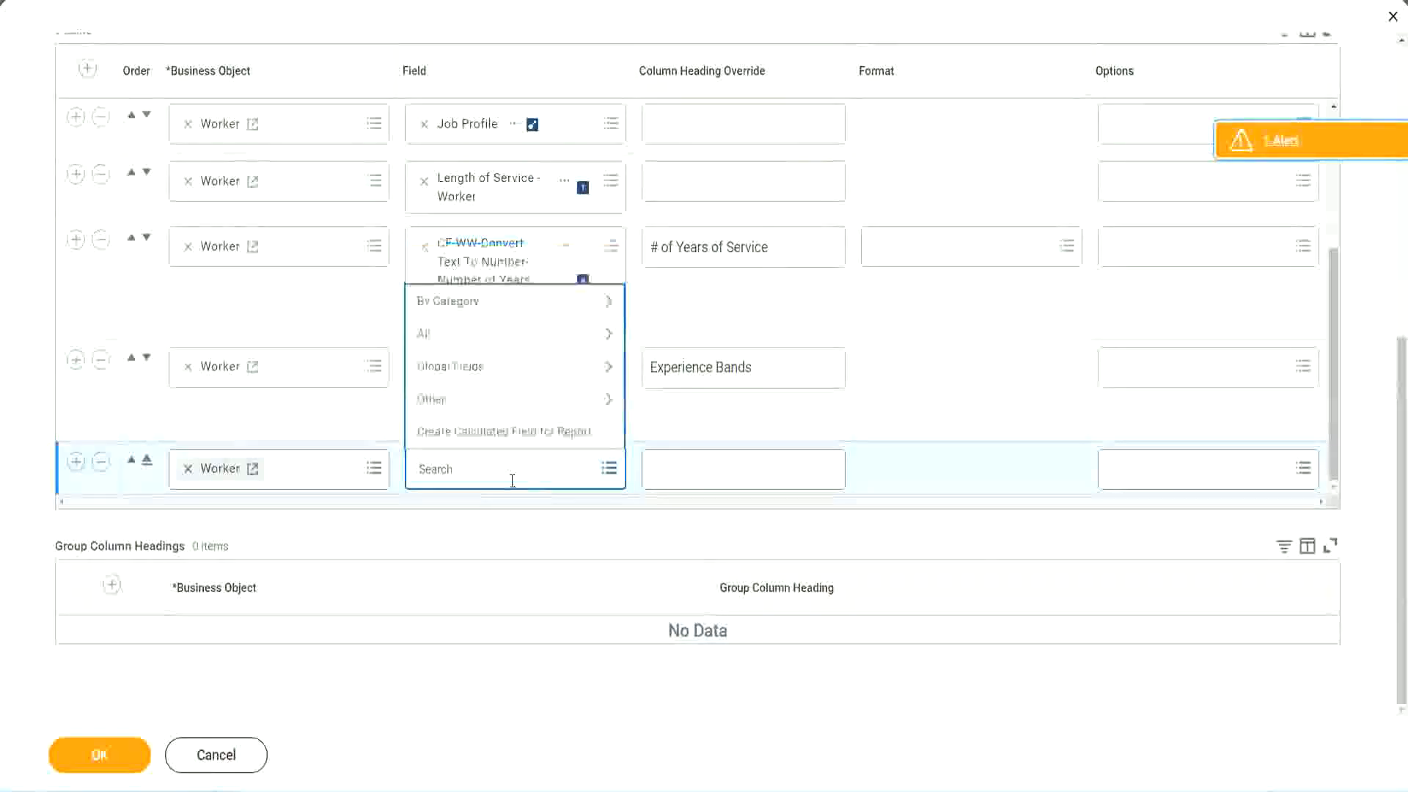
{"action": "key", "text": "ctrl+v"}
{"action": "key", "text": "Return"}
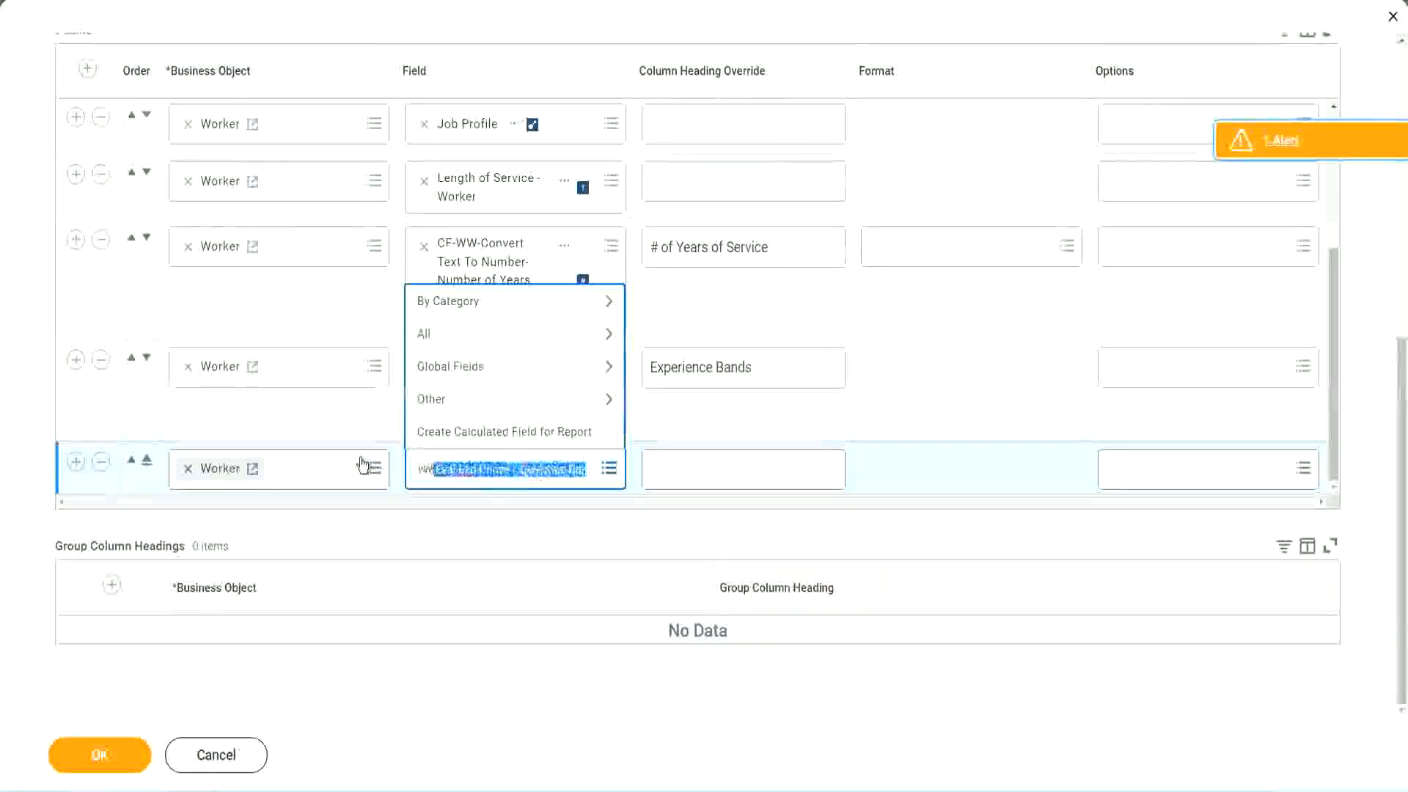
- Shorten the field search to CF-WW-Eval Exp Band and choose CF-WW-Eval Exp Band-Determine Experience Bands from Years of Service for the new column
{"action": "left_click", "coordinate": [526, 480]}
{"action": "key", "text": "BackSpace"}
{"action": "key", "text": "Delete"}
{"action": "key", "text": "Delete"}
{"action": "key", "text": "Delete"}
{"action": "key", "text": "Delete"}
{"action": "key", "text": "Delete"}
{"action": "key", "text": "Delete"}
{"action": "key", "text": "Delete"}
{"action": "key", "text": "Delete"}
{"action": "key", "text": "Delete"}
{"action": "key", "text": "Delete"}
{"action": "key", "text": "Delete"}
{"action": "key", "text": "Delete"}
{"action": "key", "text": "Delete"}
{"action": "key", "text": "Delete"}
{"action": "key", "text": "Delete"}
{"action": "key", "text": "Delete"}
{"action": "key", "text": "Delete"}
{"action": "key", "text": "Delete"}
{"action": "key", "text": "Delete"}
{"action": "key", "text": "Delete"}
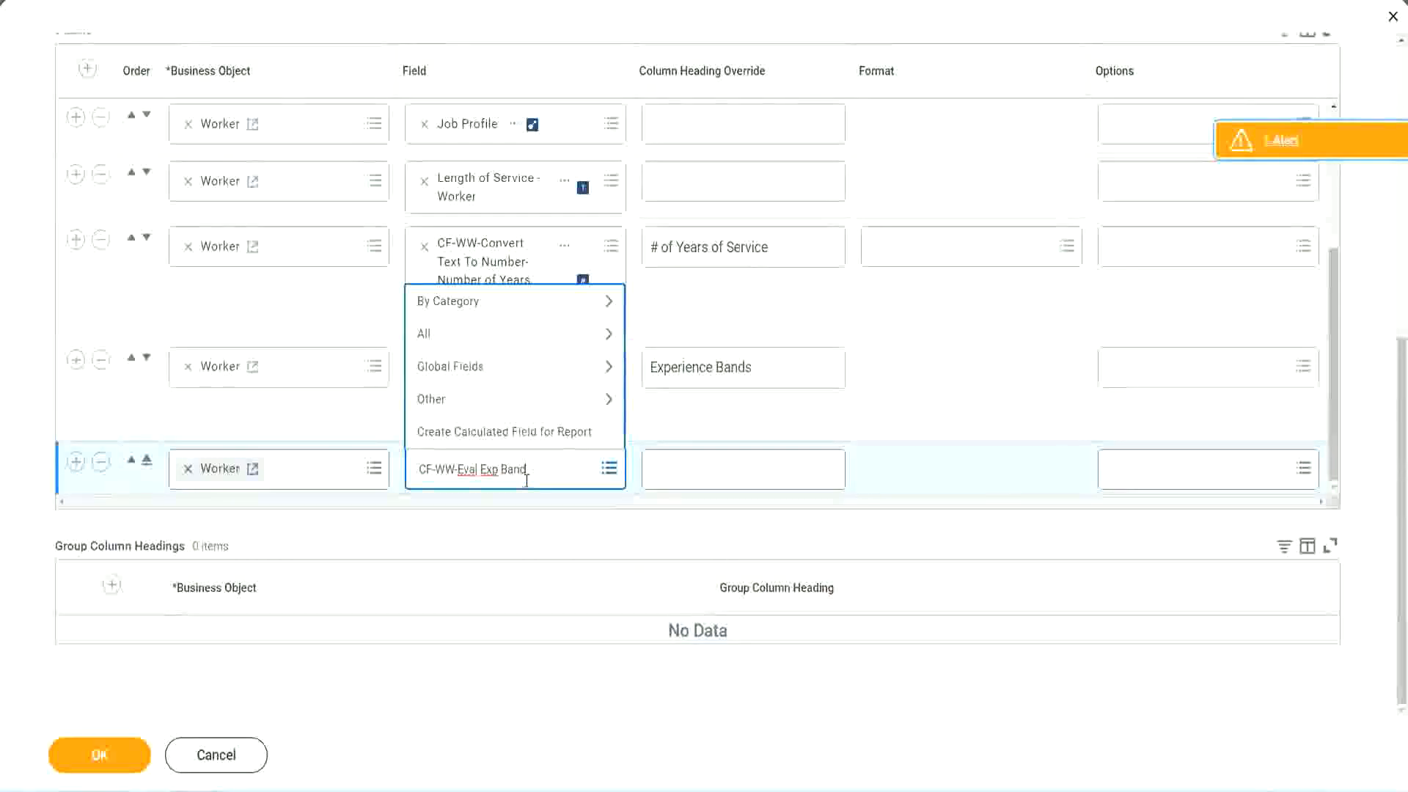
{"action": "key", "text": "Return"}
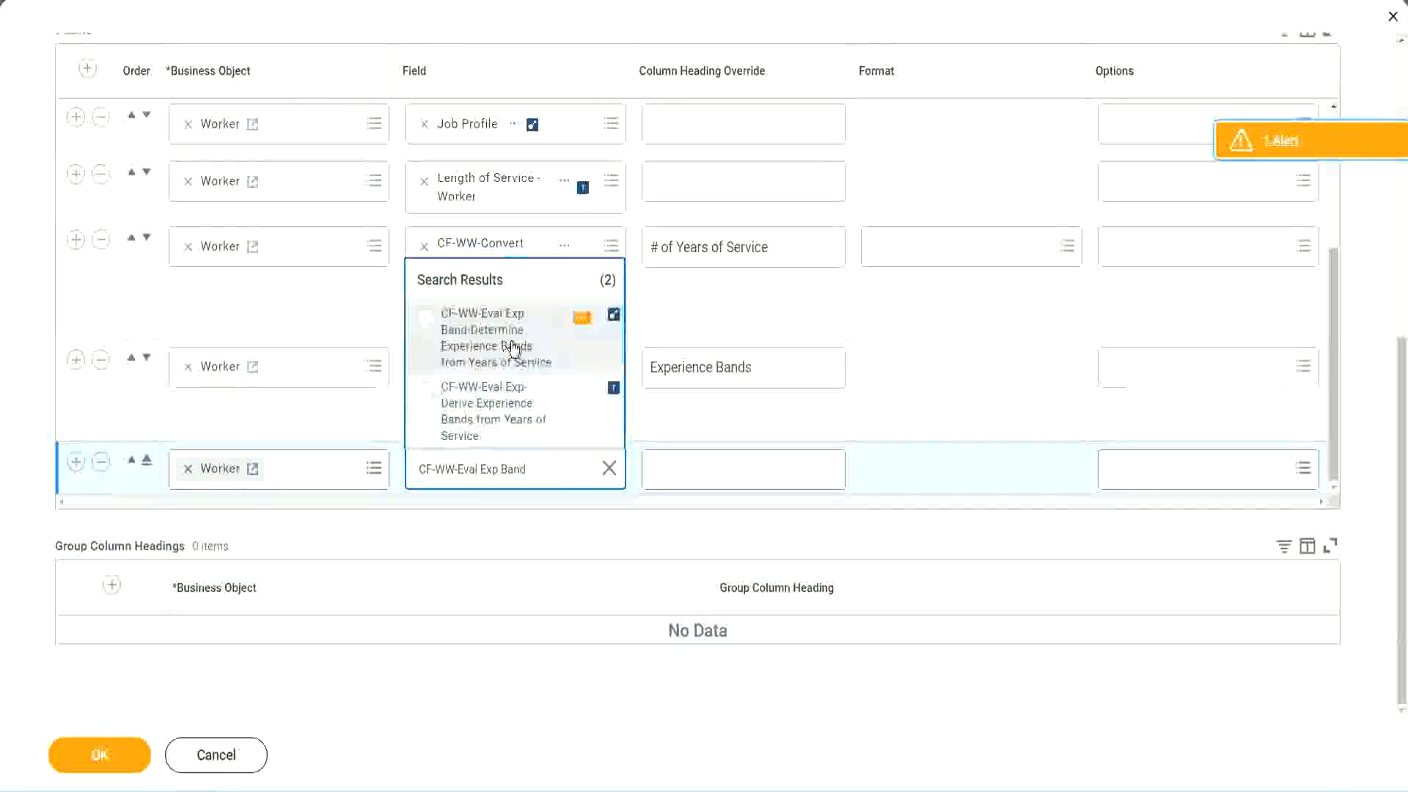
{"action": "left_click", "coordinate": [513, 346]}
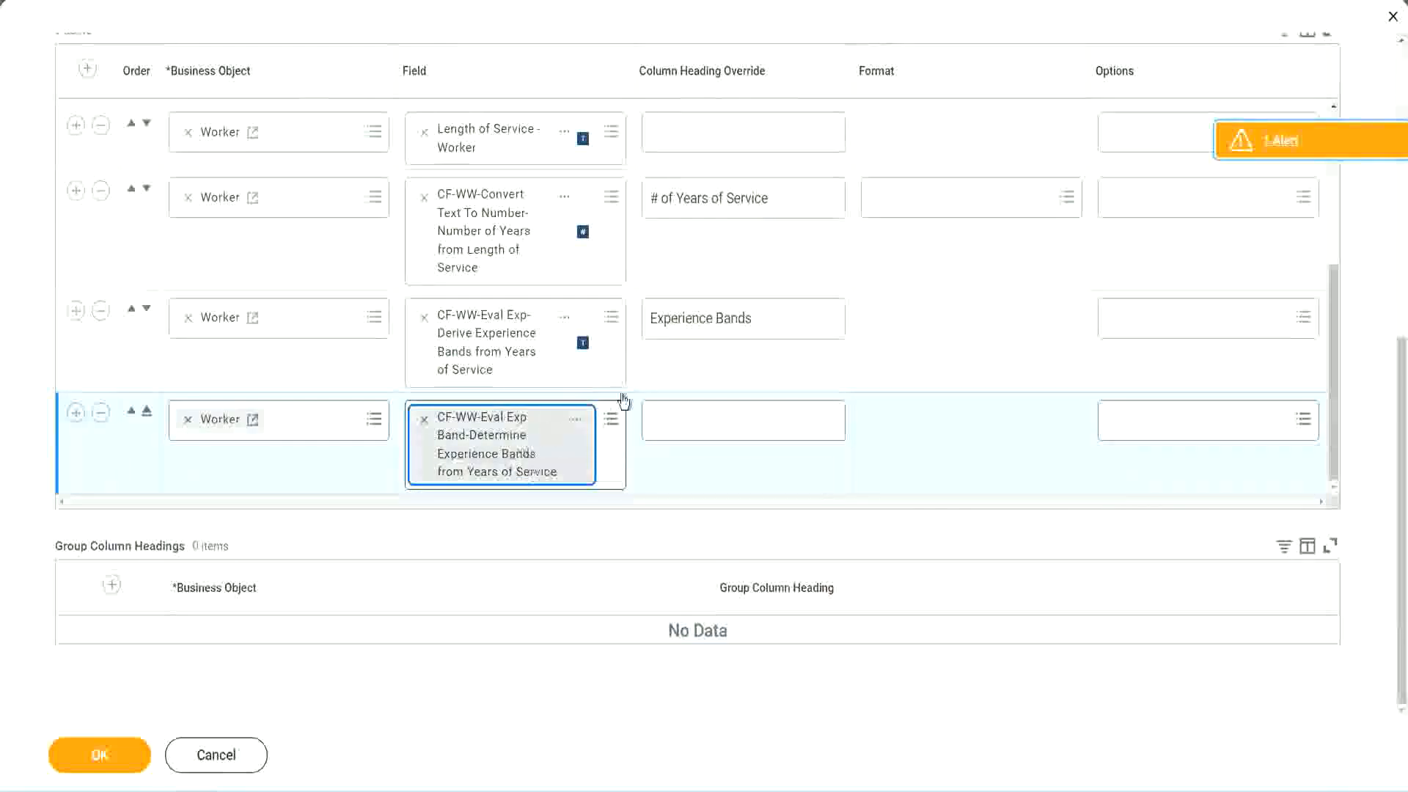
- Set the new column's heading override to Experience Bands (Eval Exp Bands), reusing the heading text of the existing experience column
{"action": "triple_click", "coordinate": [774, 319]}
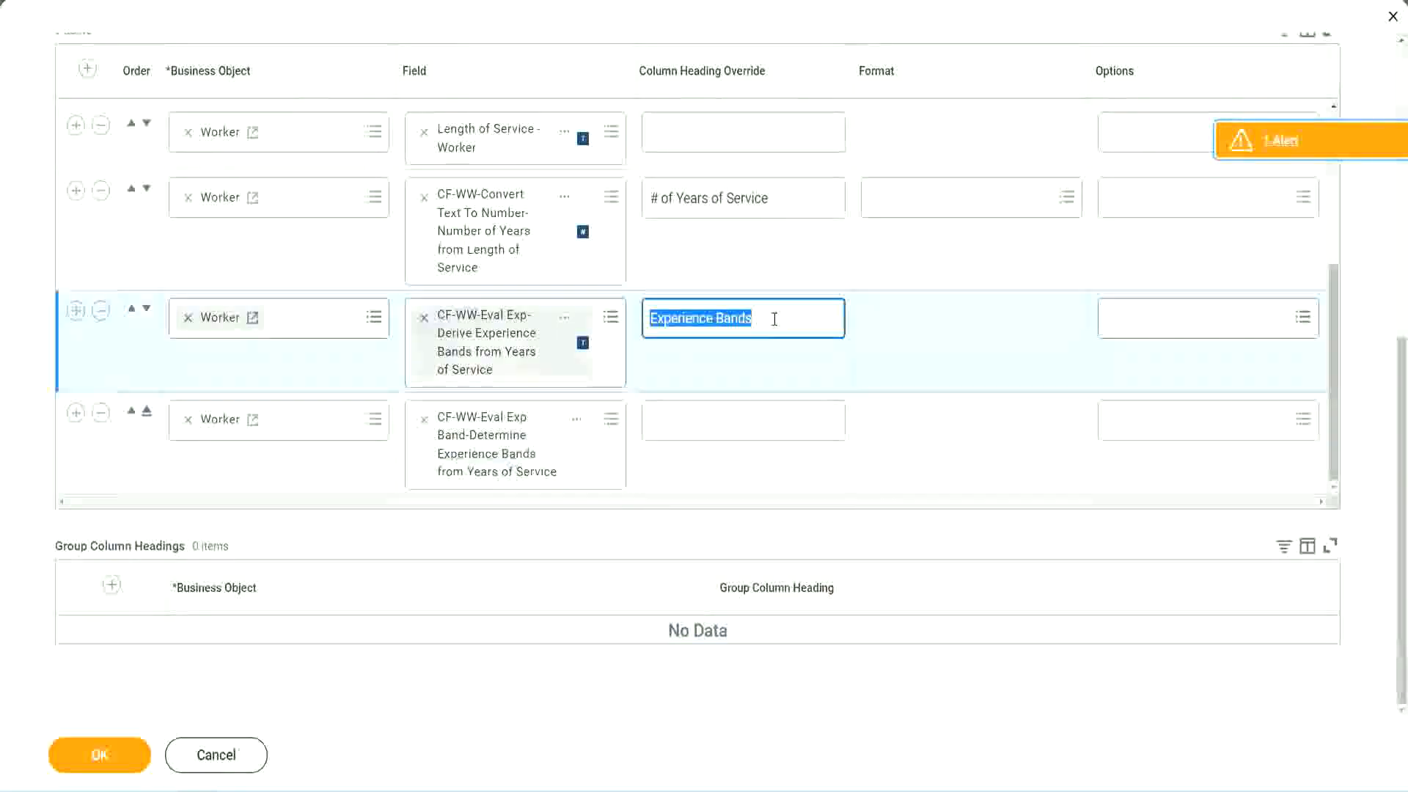
{"action": "left_click", "coordinate": [683, 419]}
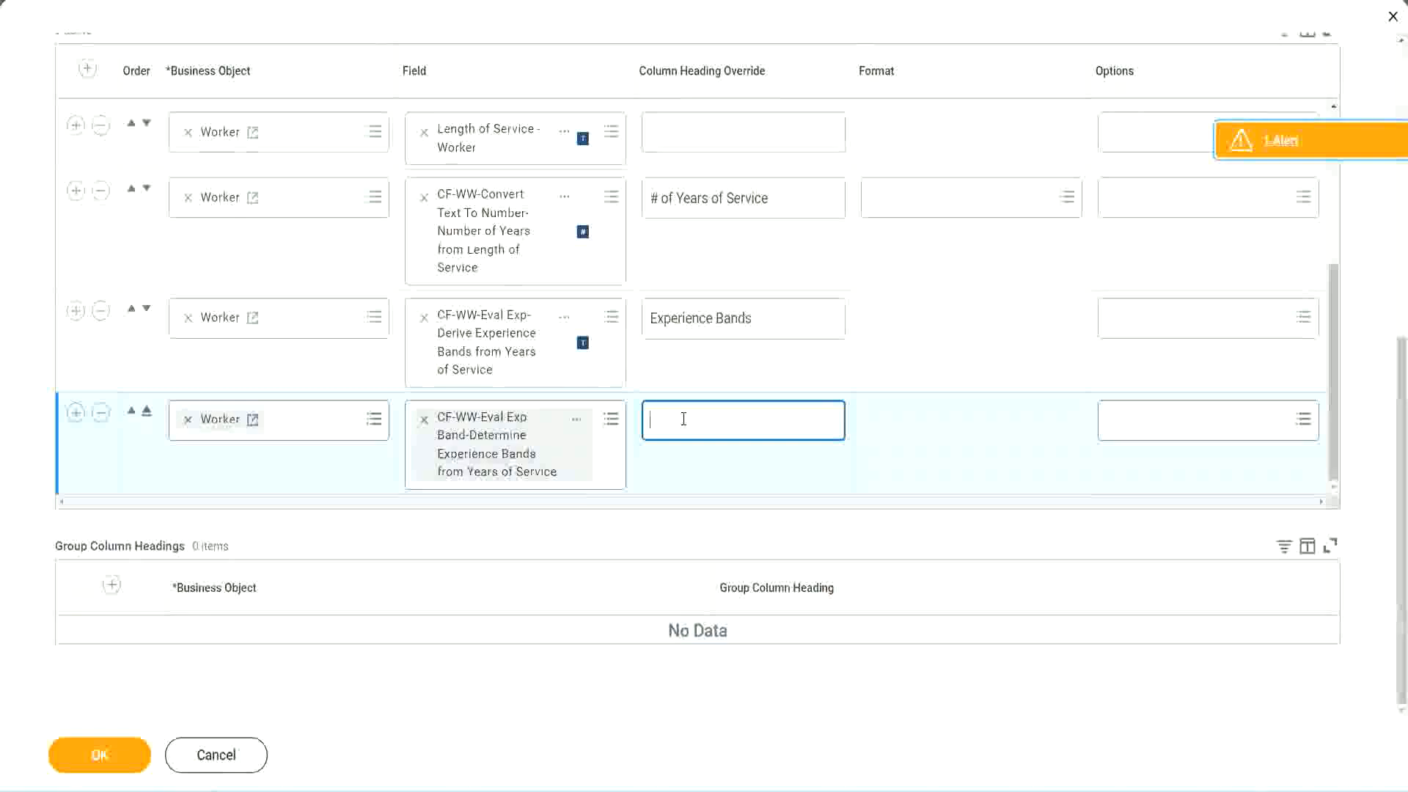
{"action": "key", "text": "ctrl+v"}
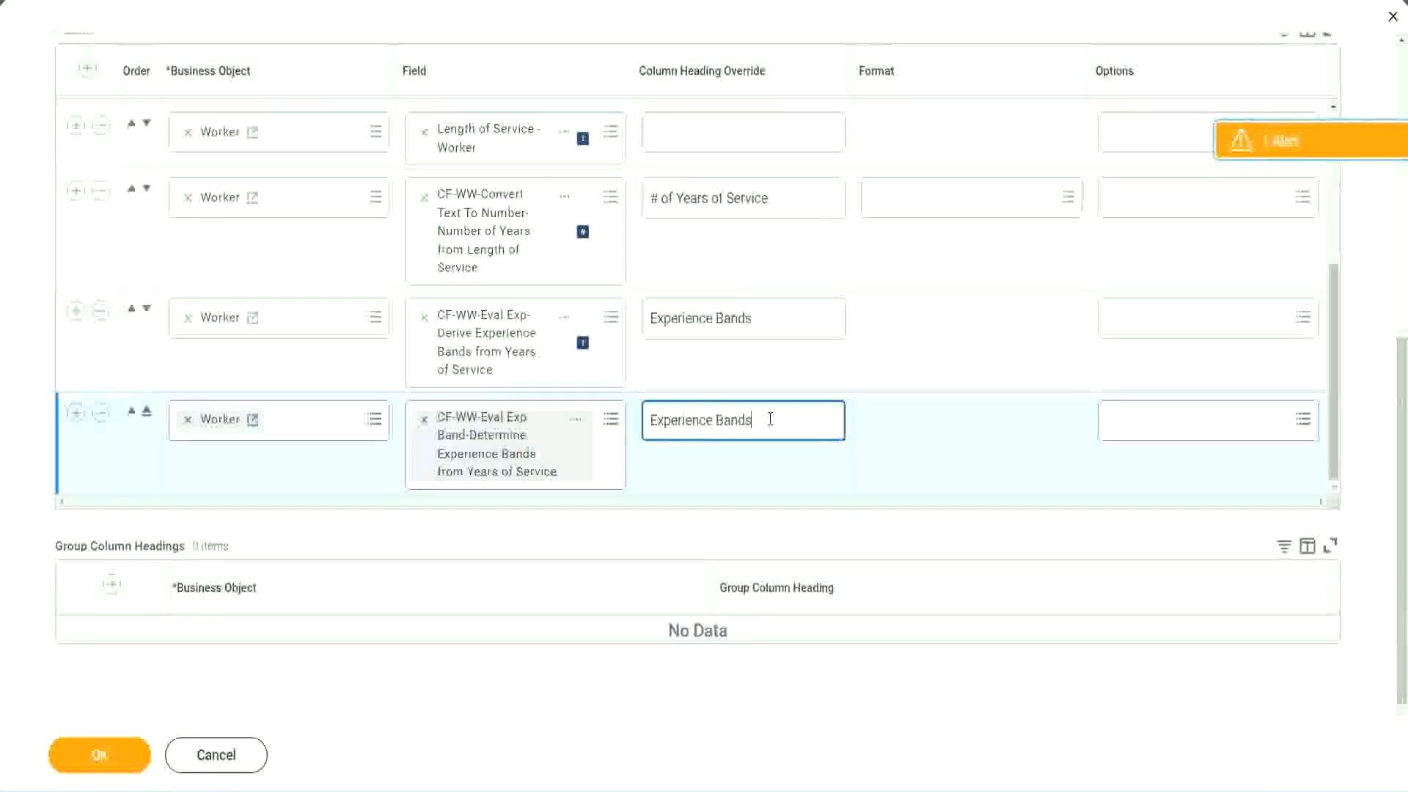
{"action": "type", "text": "("}
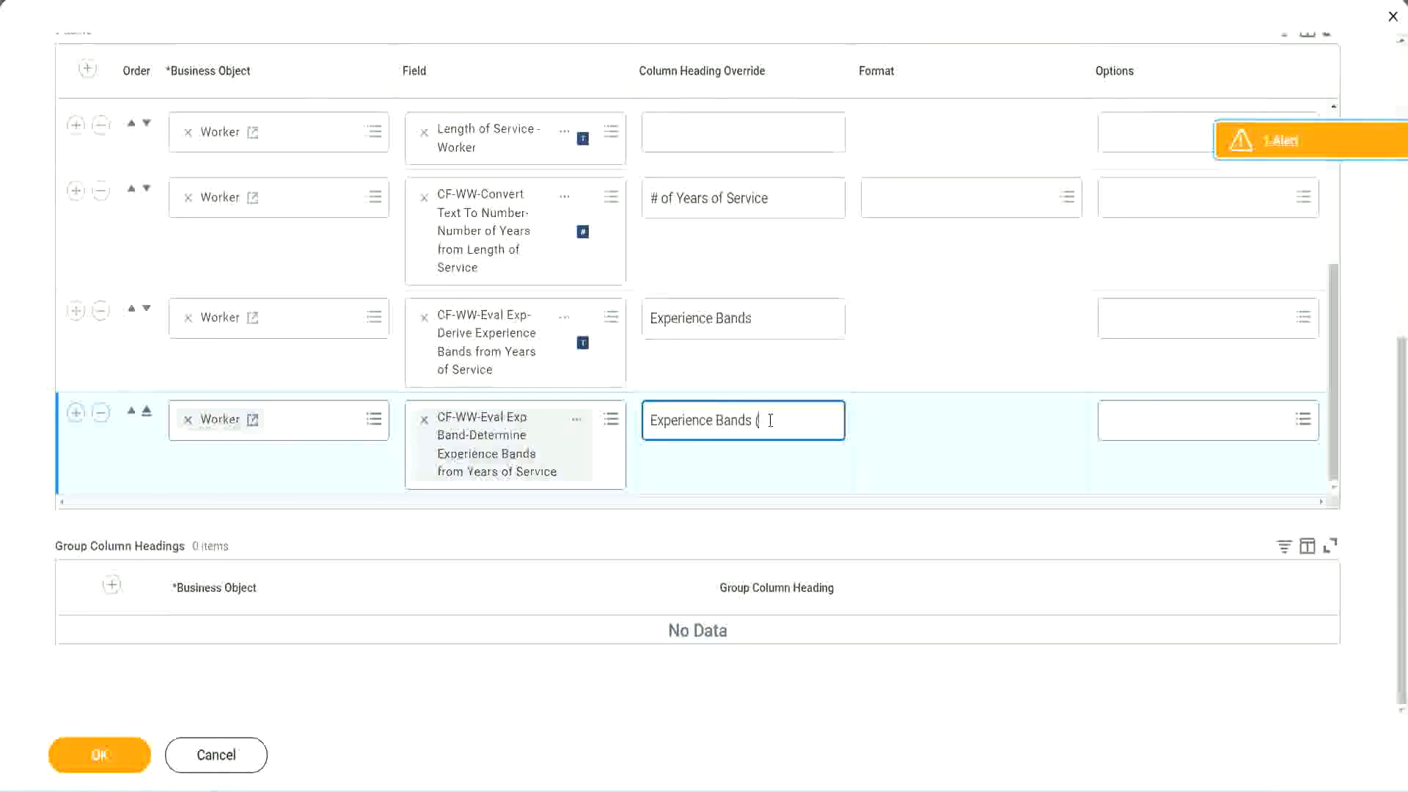
{"action": "type", "text": "Eval Exp"}
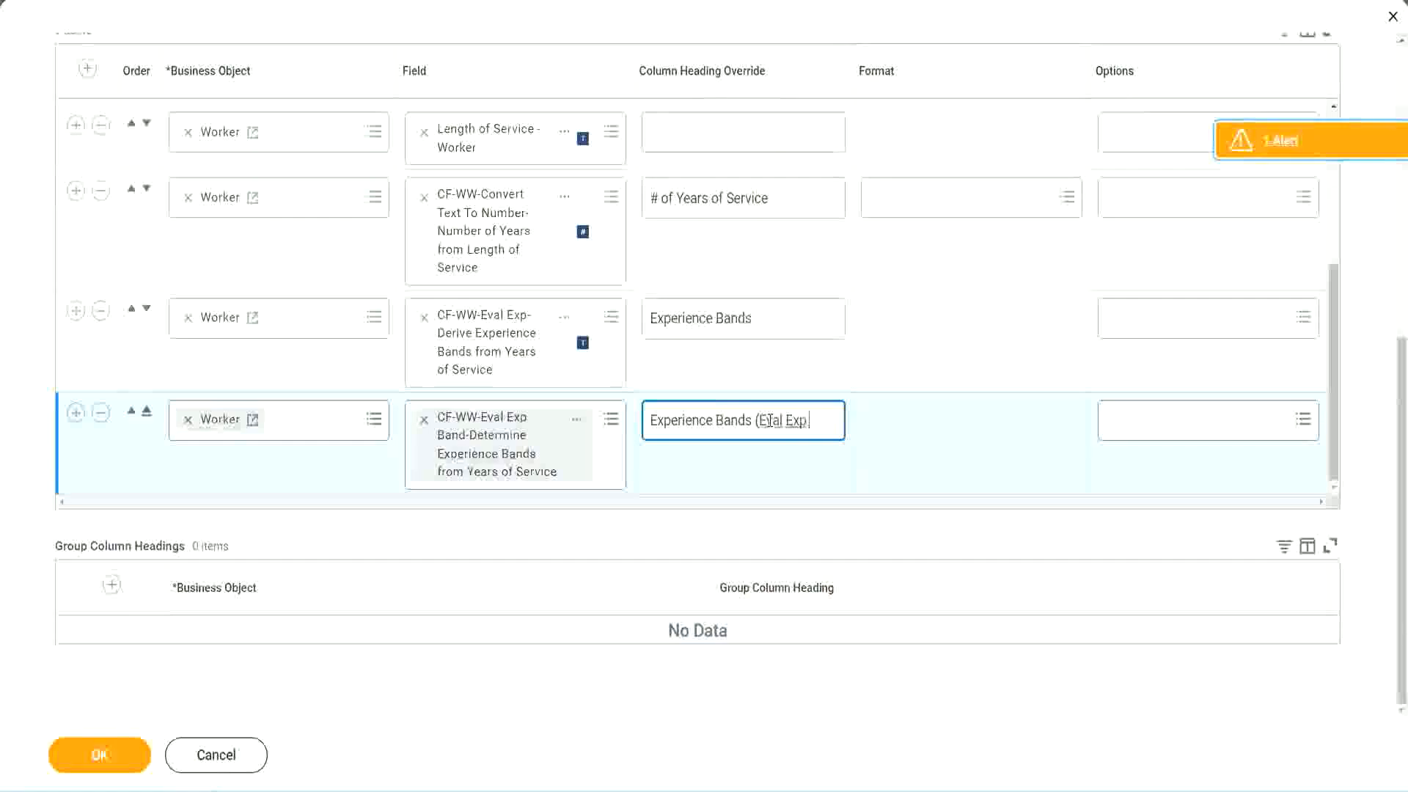
{"action": "type", "text": " Bands)"}
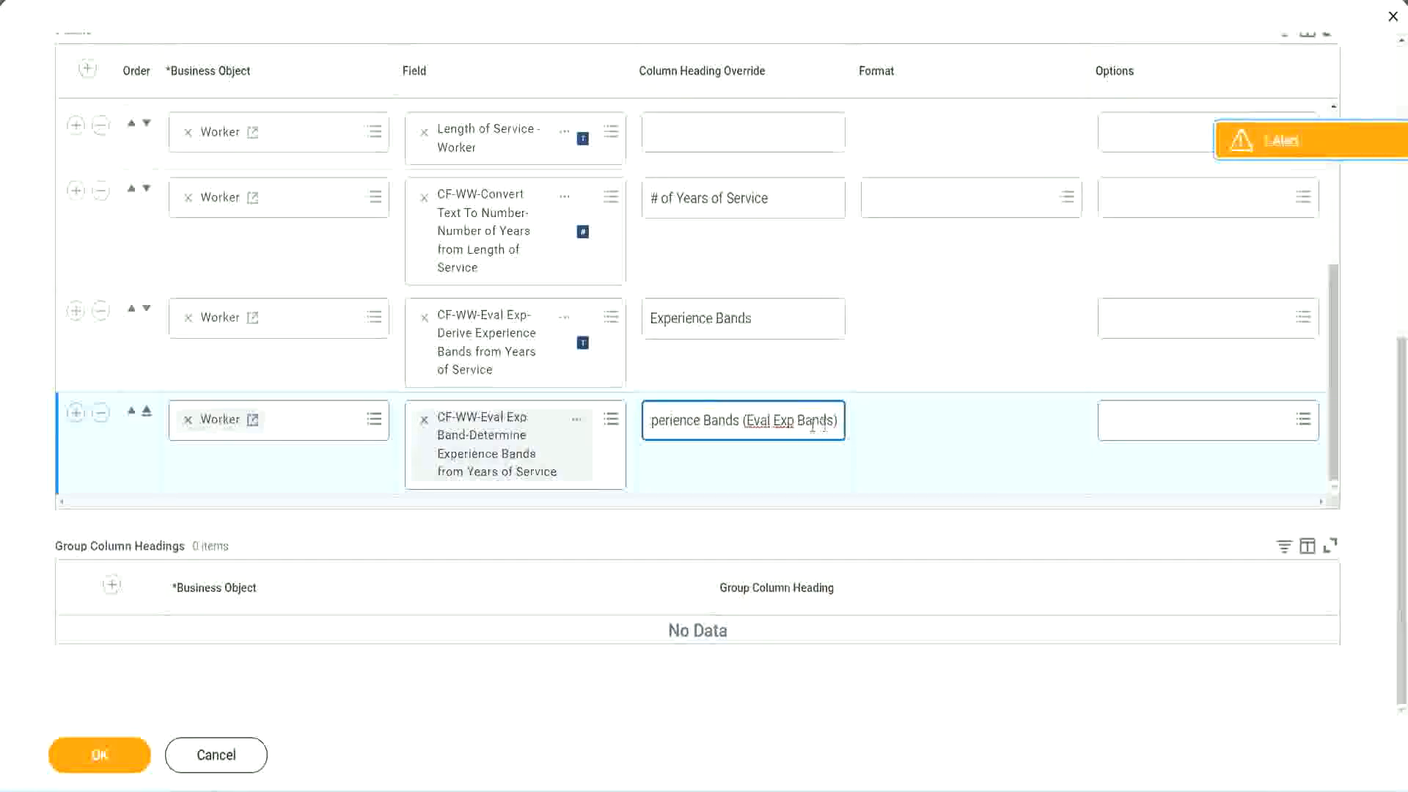
{"action": "double_click", "coordinate": [783, 420]}
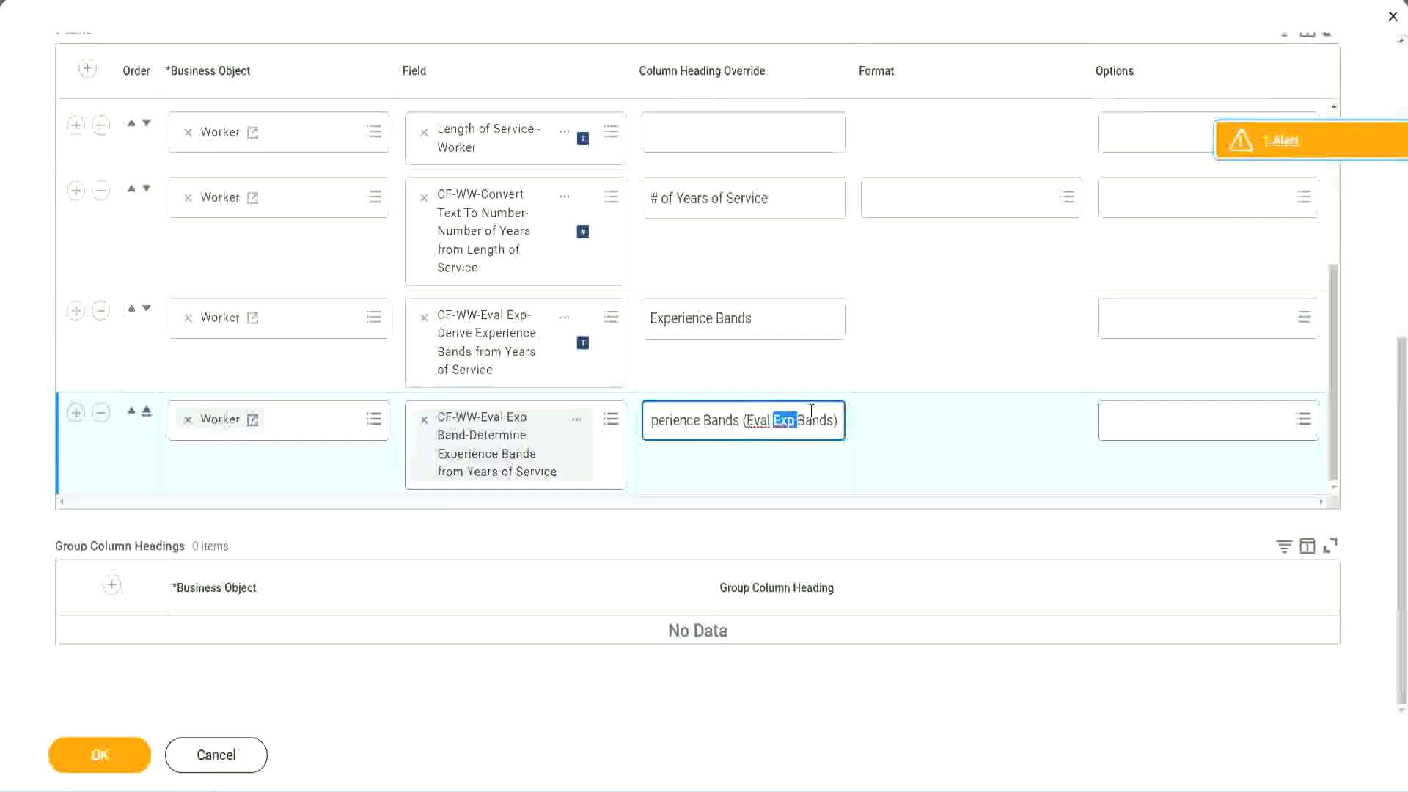
{"action": "left_click", "coordinate": [811, 413]}
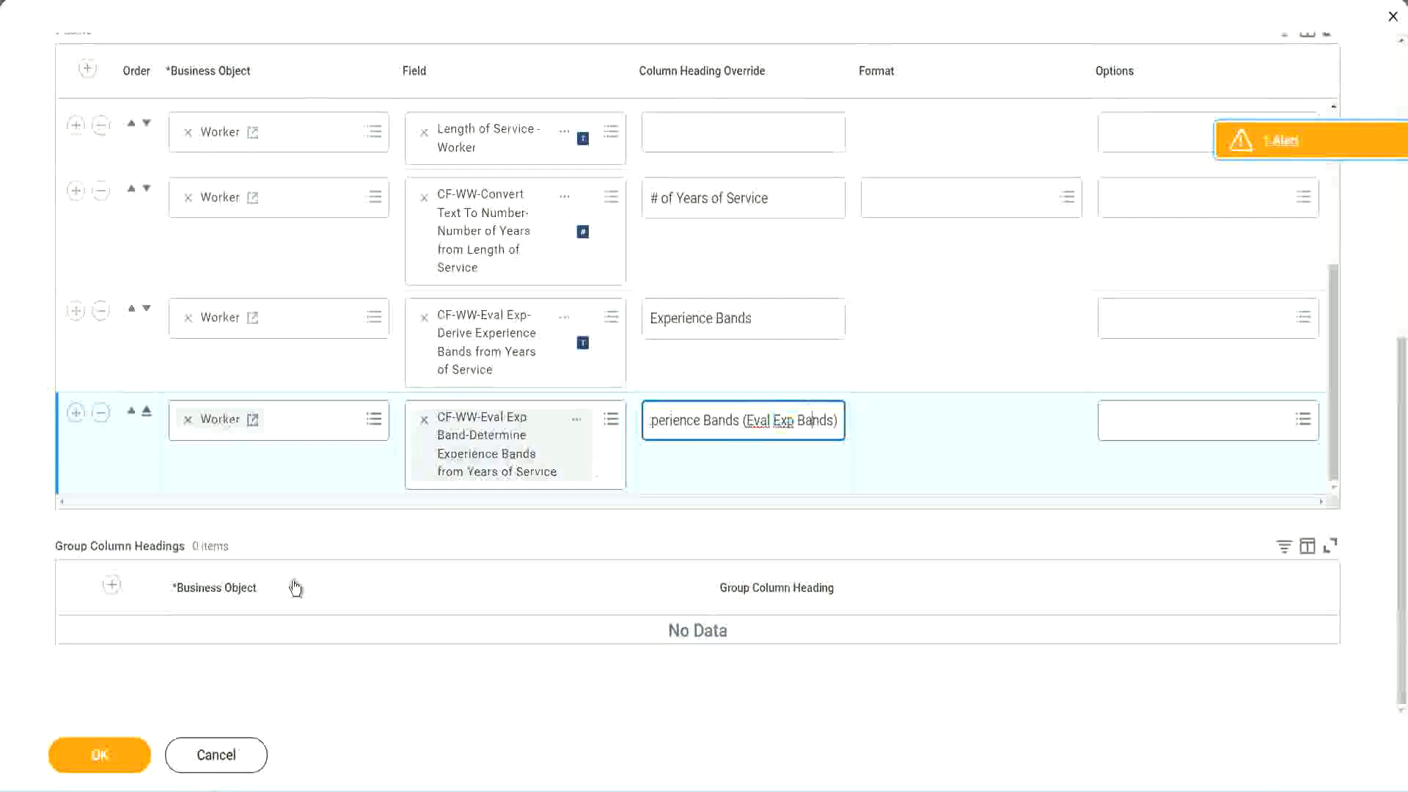
- Save the changes to the WW Employee Details report and run it
{"action": "left_click", "coordinate": [107, 758]}
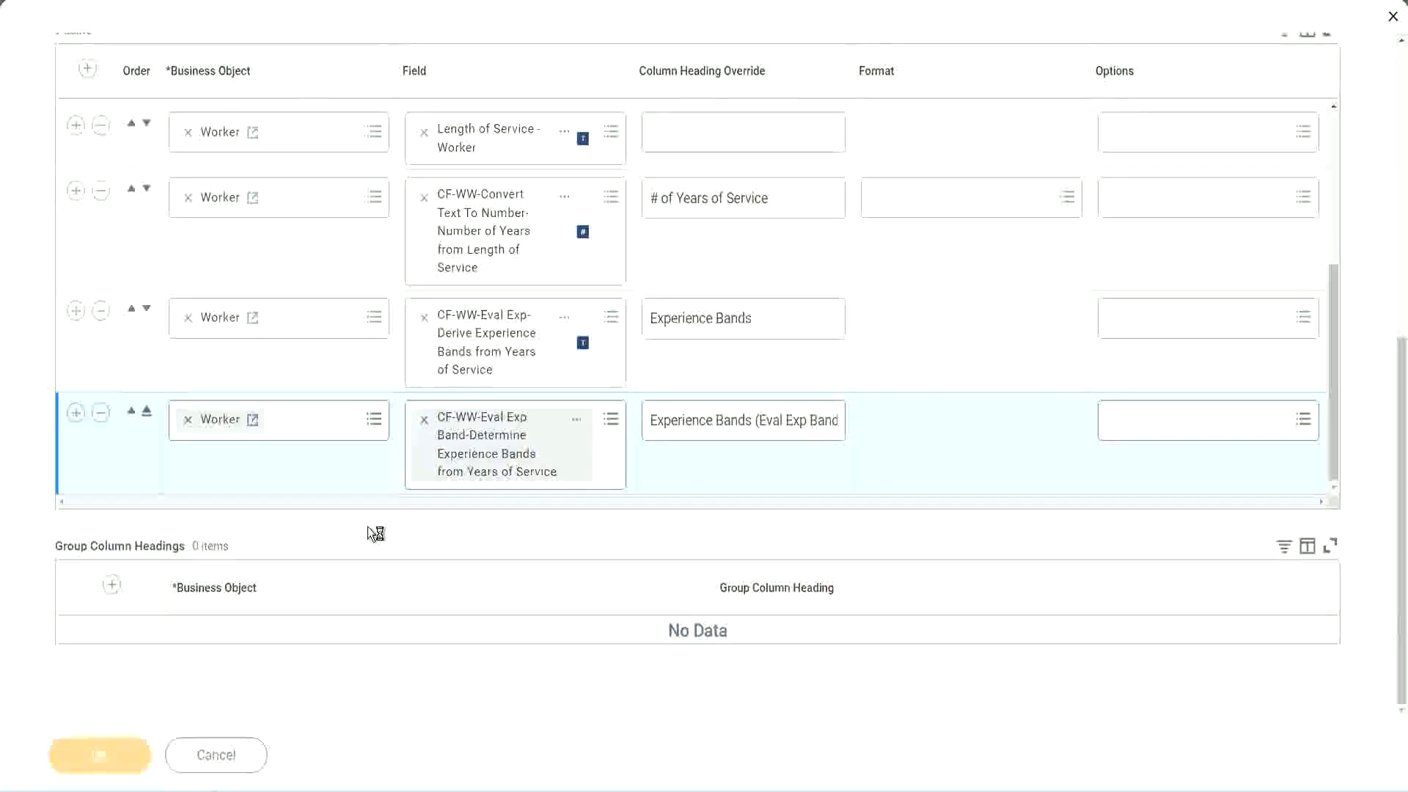
{"action": "left_click", "coordinate": [158, 742]}
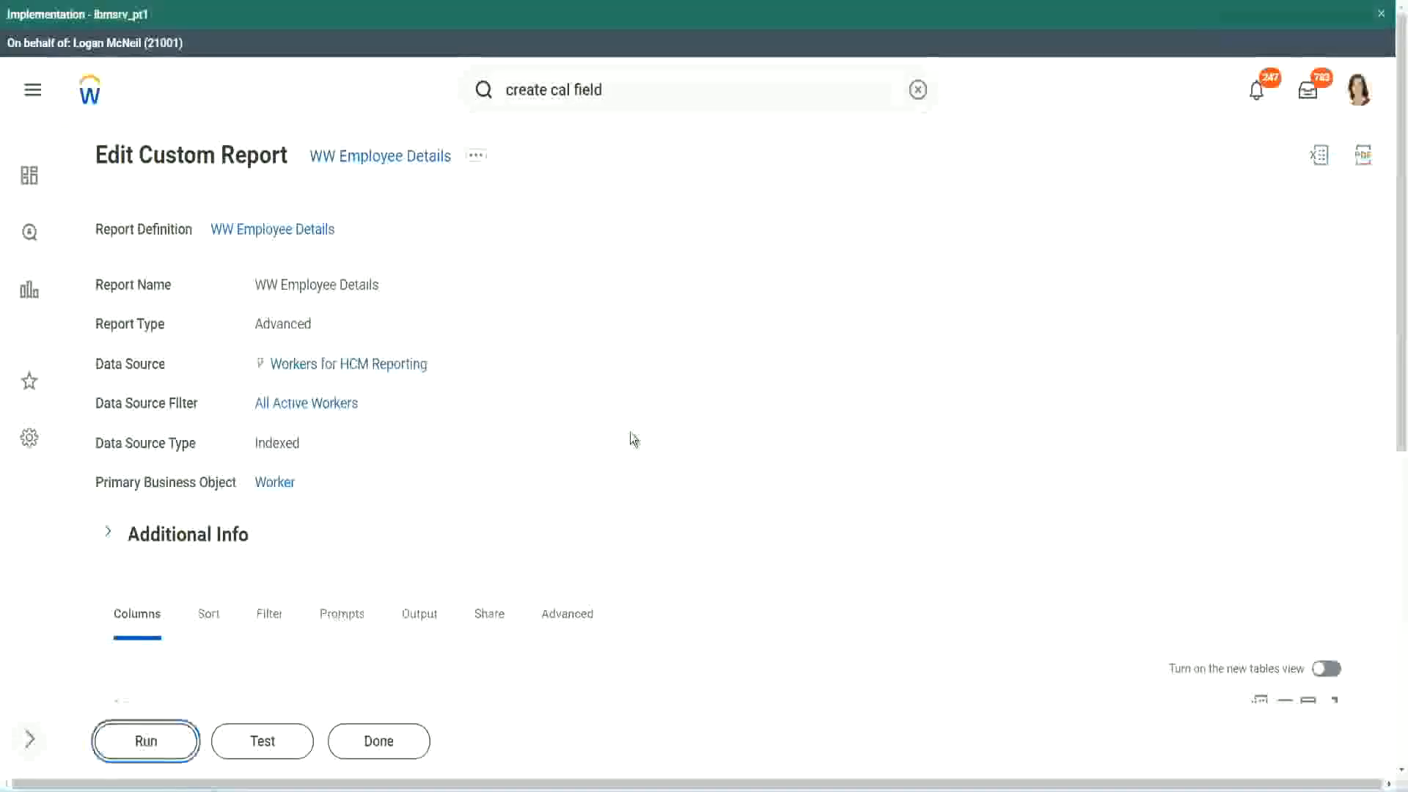